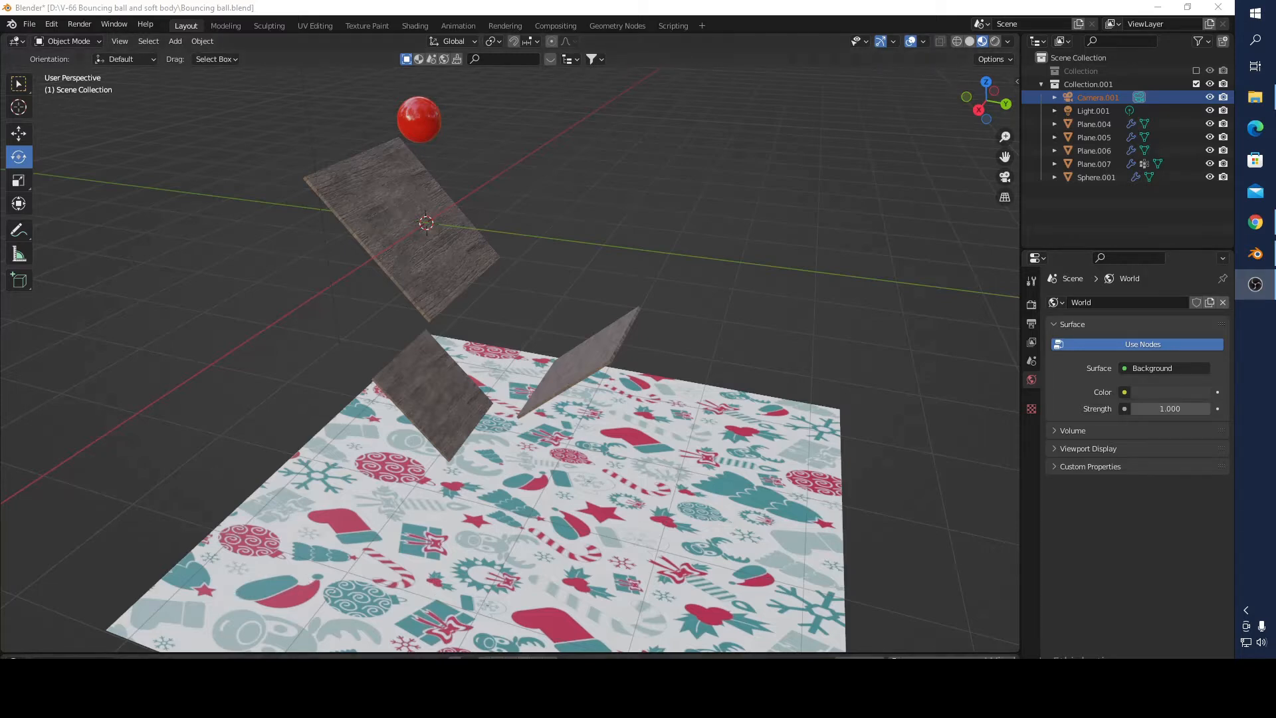
# Step: Play back the bouncing ball animation, examining the ball's path over the tilted boards and cloth, with the timeline shown
pyautogui.press('space')
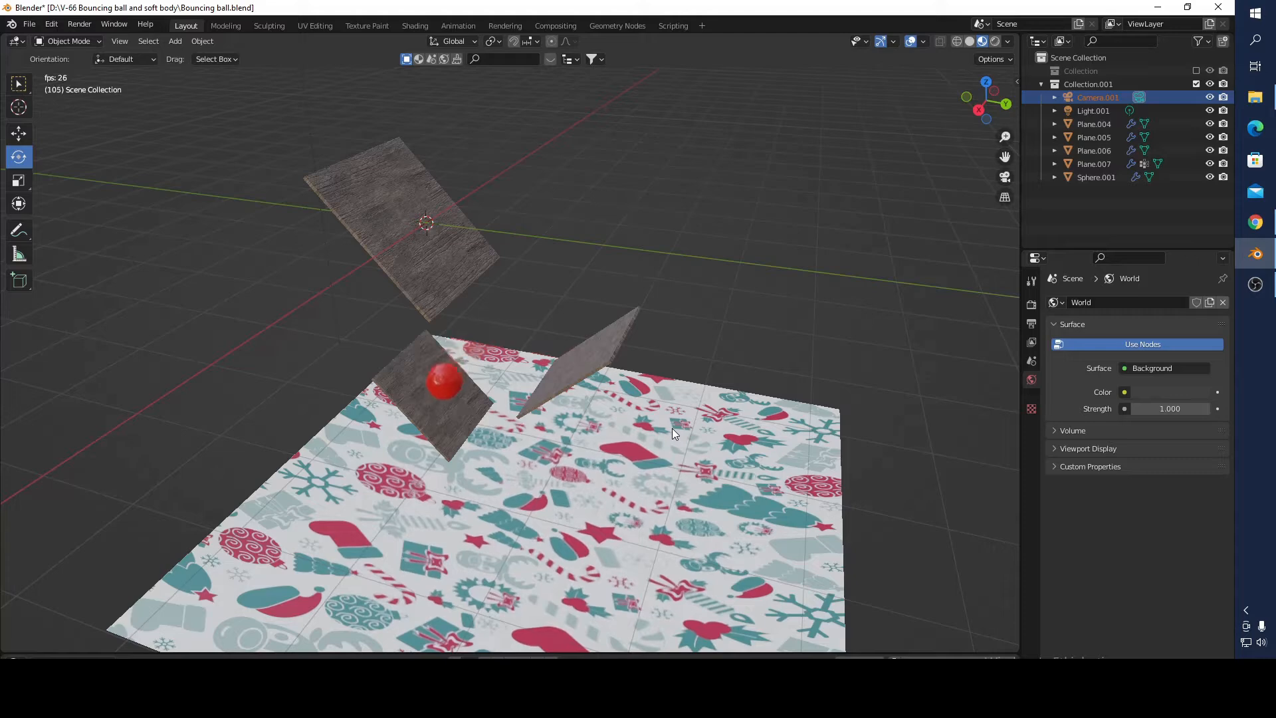
pyautogui.moveTo(592, 462); pyautogui.dragTo(628, 437, button='middle')
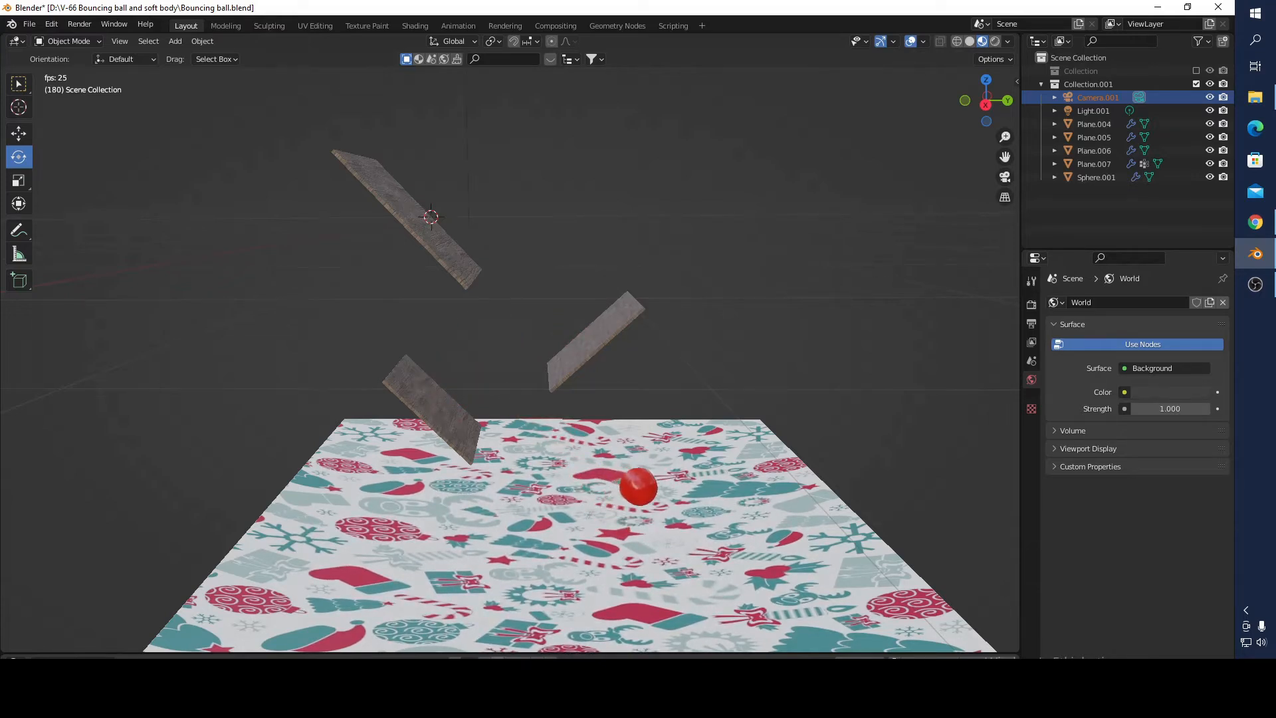
pyautogui.scroll(-3, 895, 461)
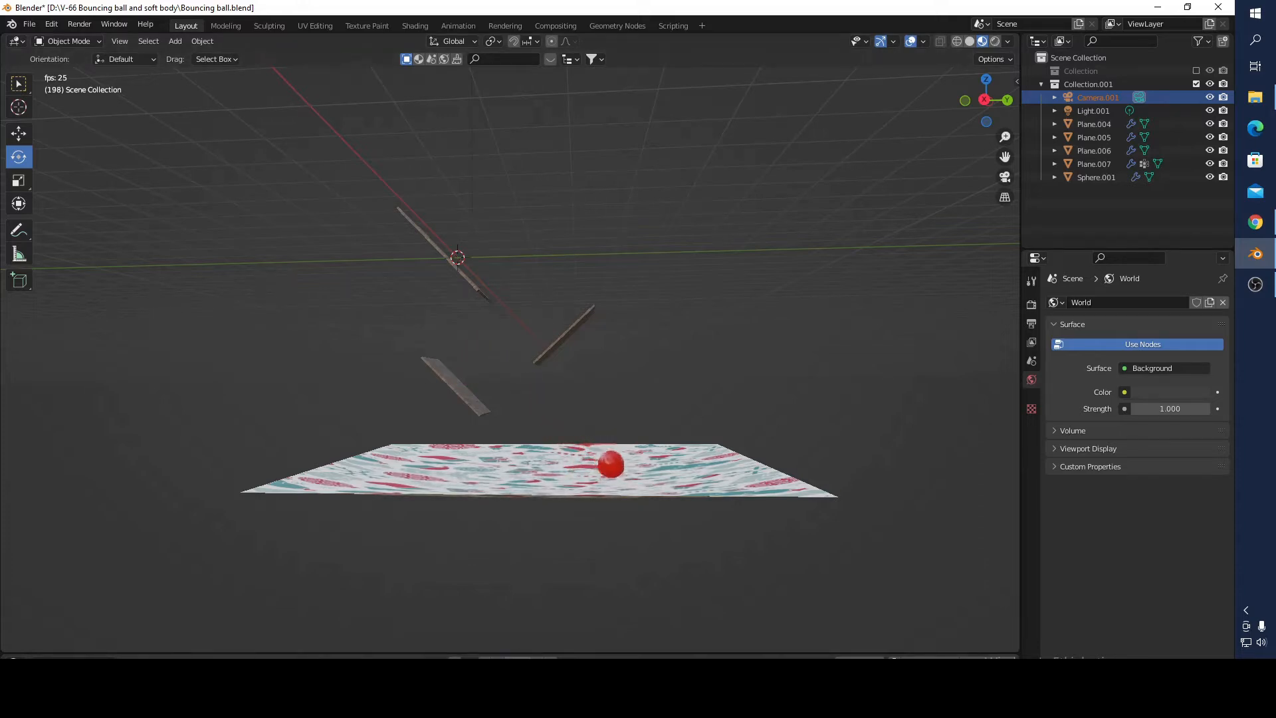
pyautogui.press('space')
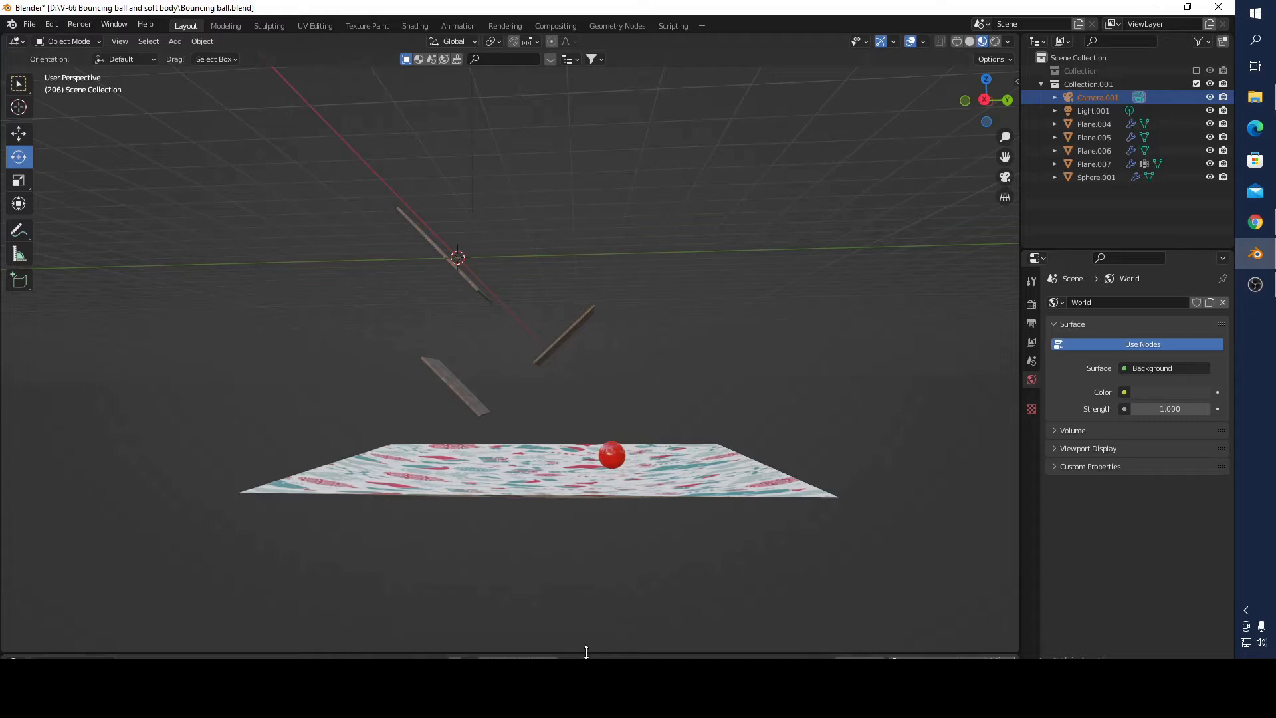
pyautogui.moveTo(586, 652); pyautogui.dragTo(604, 597)
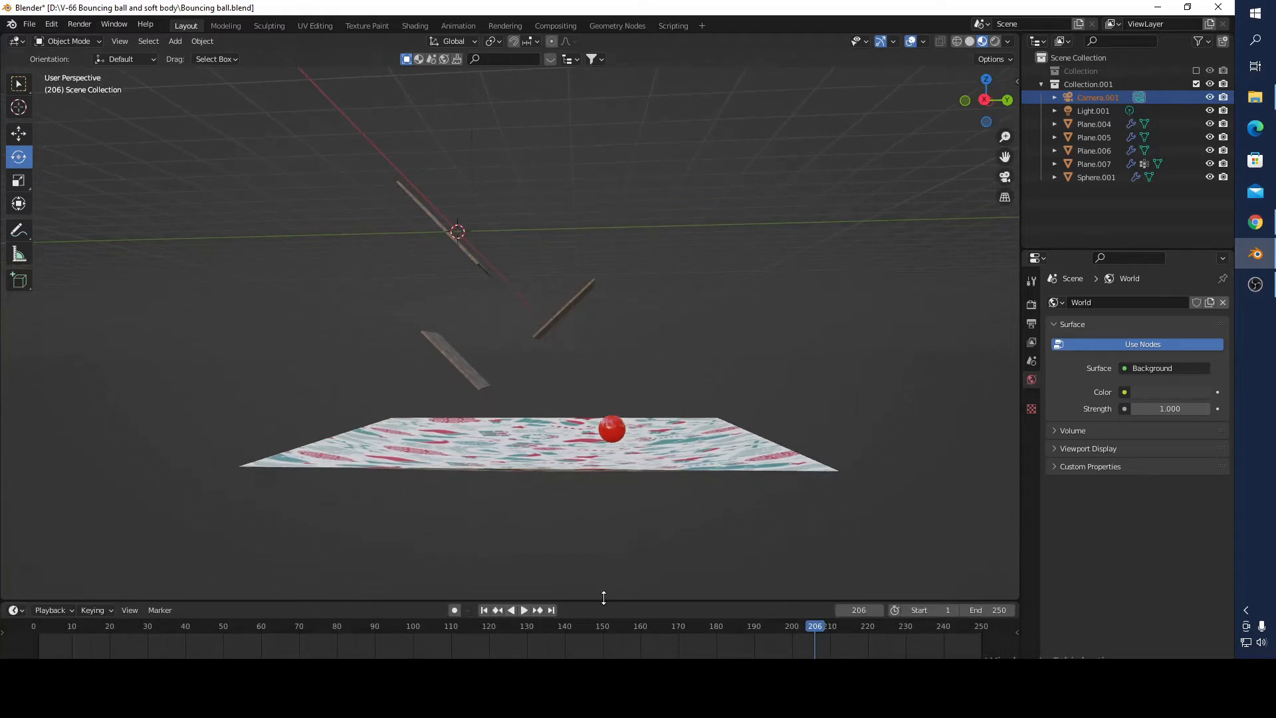
pyautogui.click(524, 610)
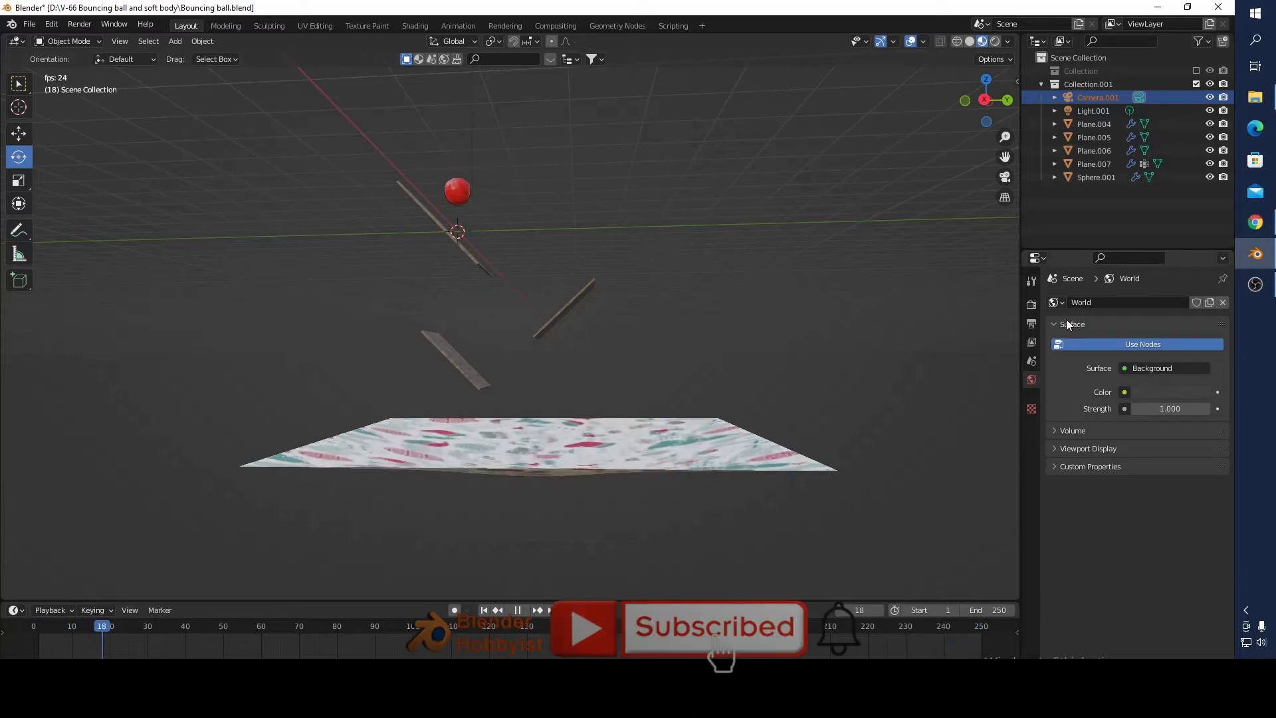
pyautogui.click(518, 610)
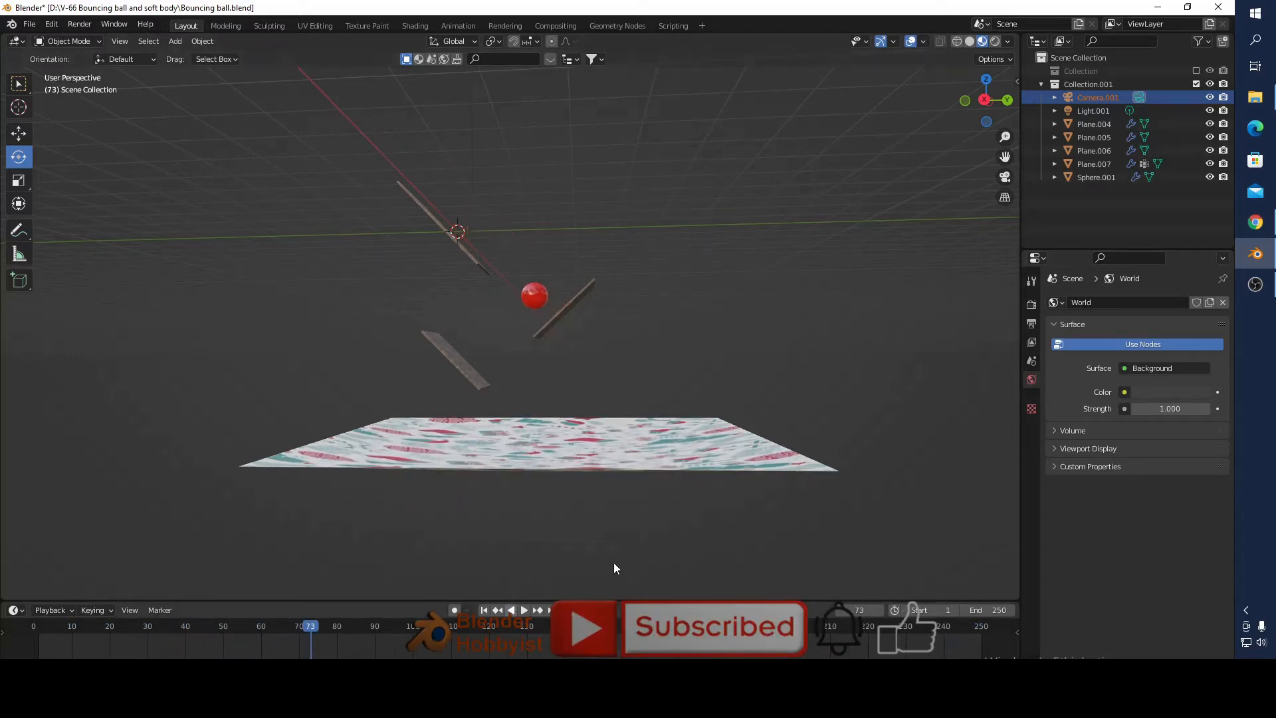
# Step: Exclude Collection.001 from the view layer and set the Shortcut VUr text color to golden yellow
pyautogui.click(1197, 83)
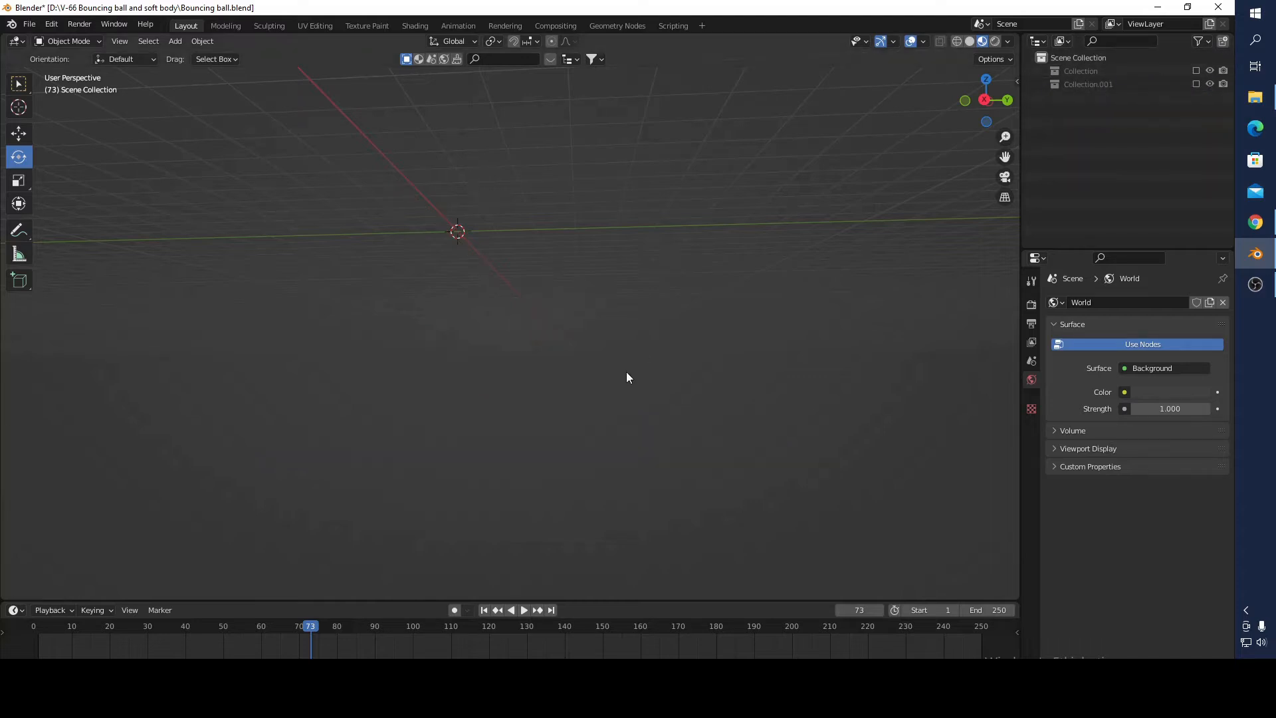
pyautogui.press('n')
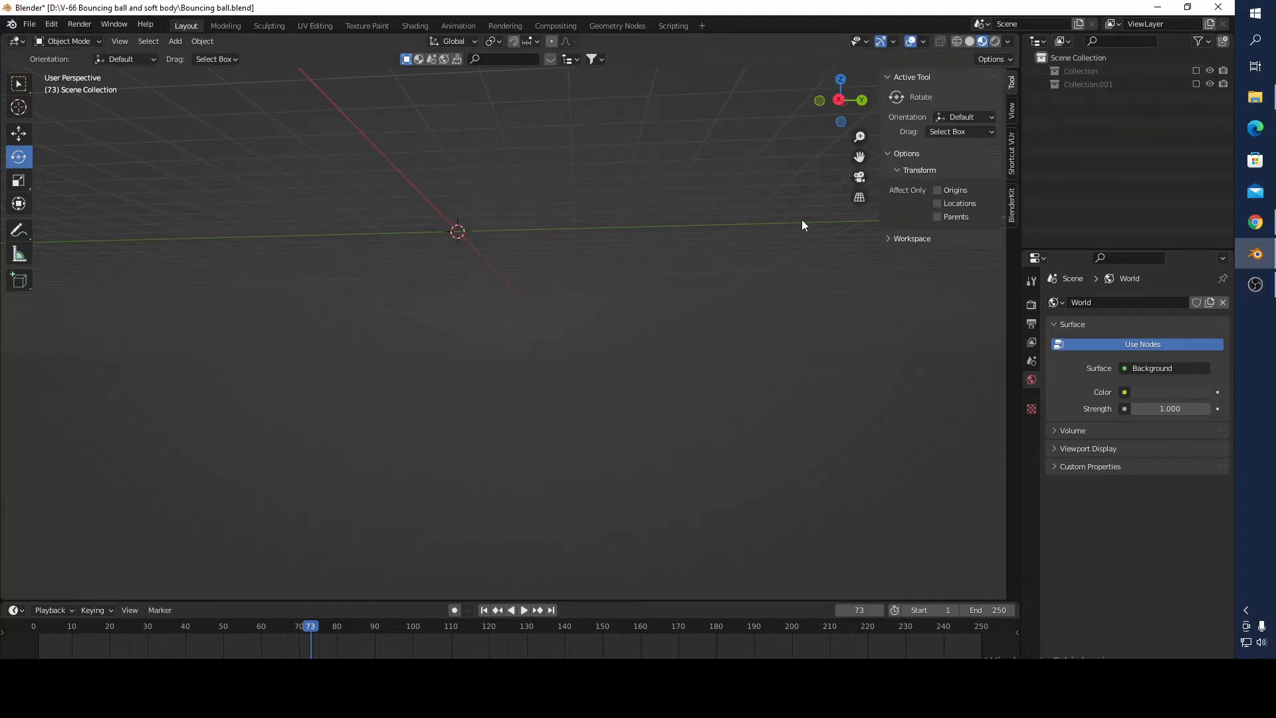
pyautogui.click(1012, 169)
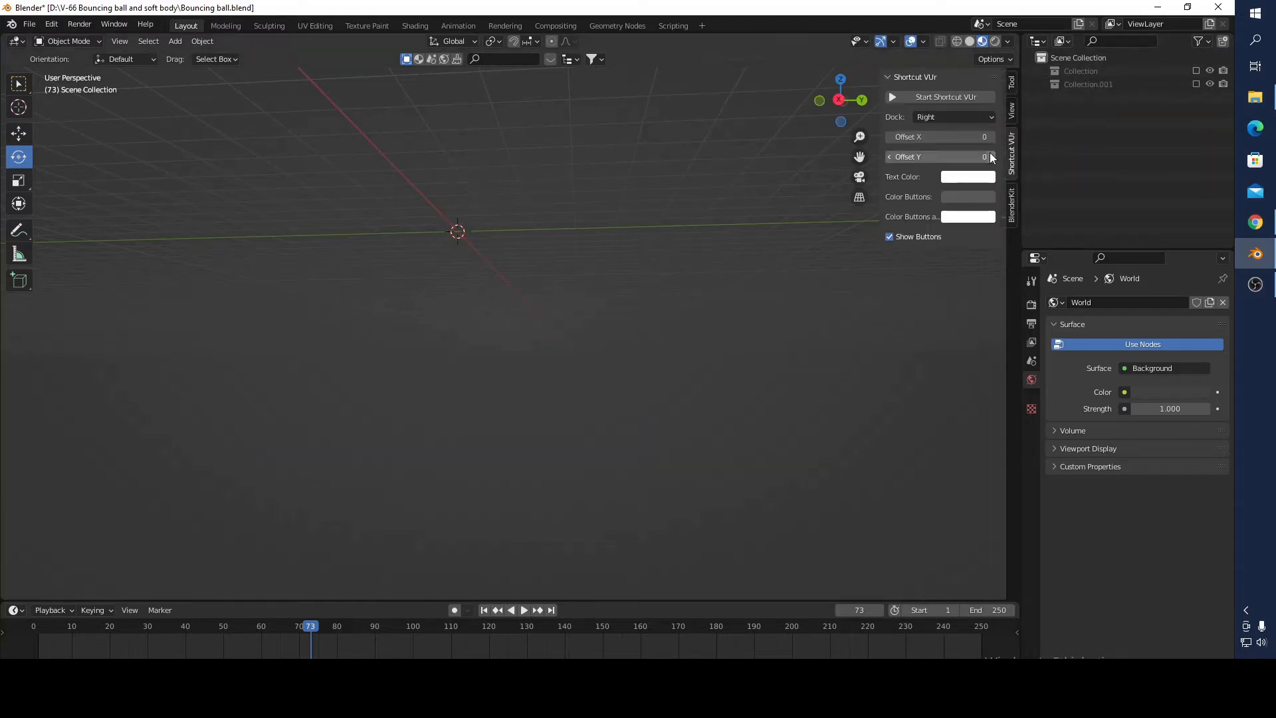
pyautogui.click(954, 181)
pyautogui.moveTo(990, 256); pyautogui.dragTo(965, 269)
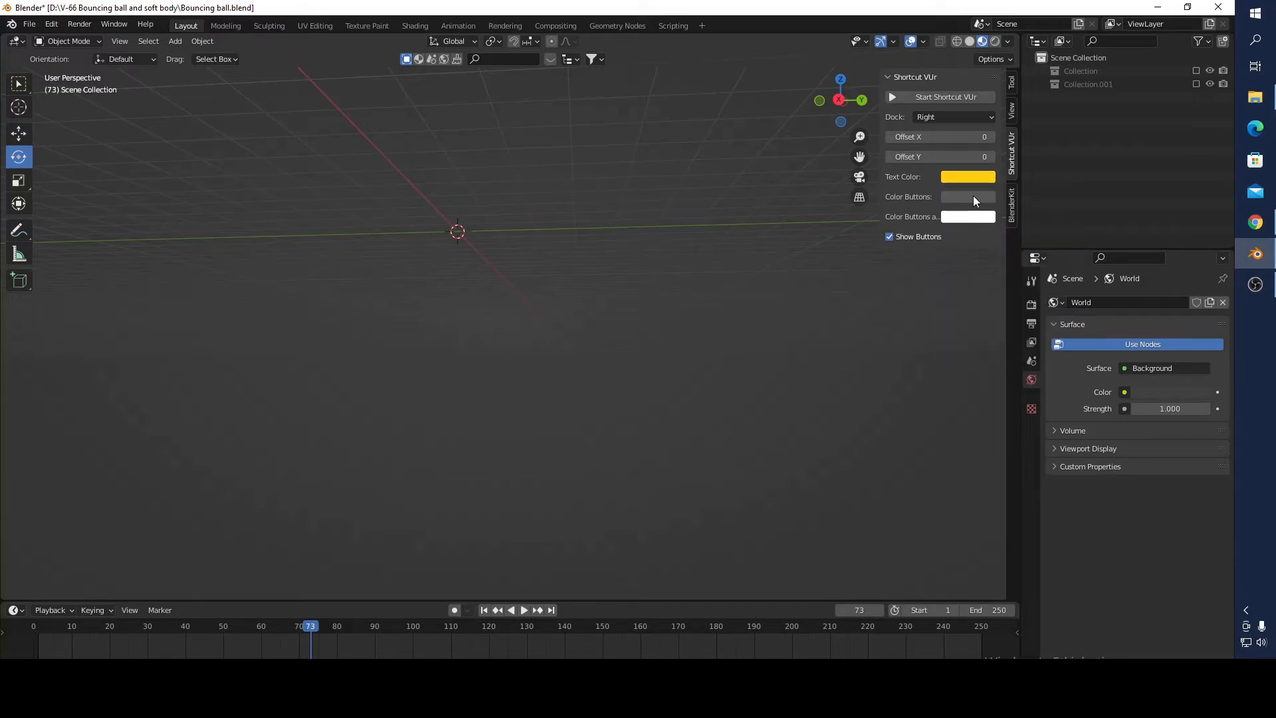
# Step: Set the Shortcut VUr button color to a bright olive yellow
pyautogui.click(976, 200)
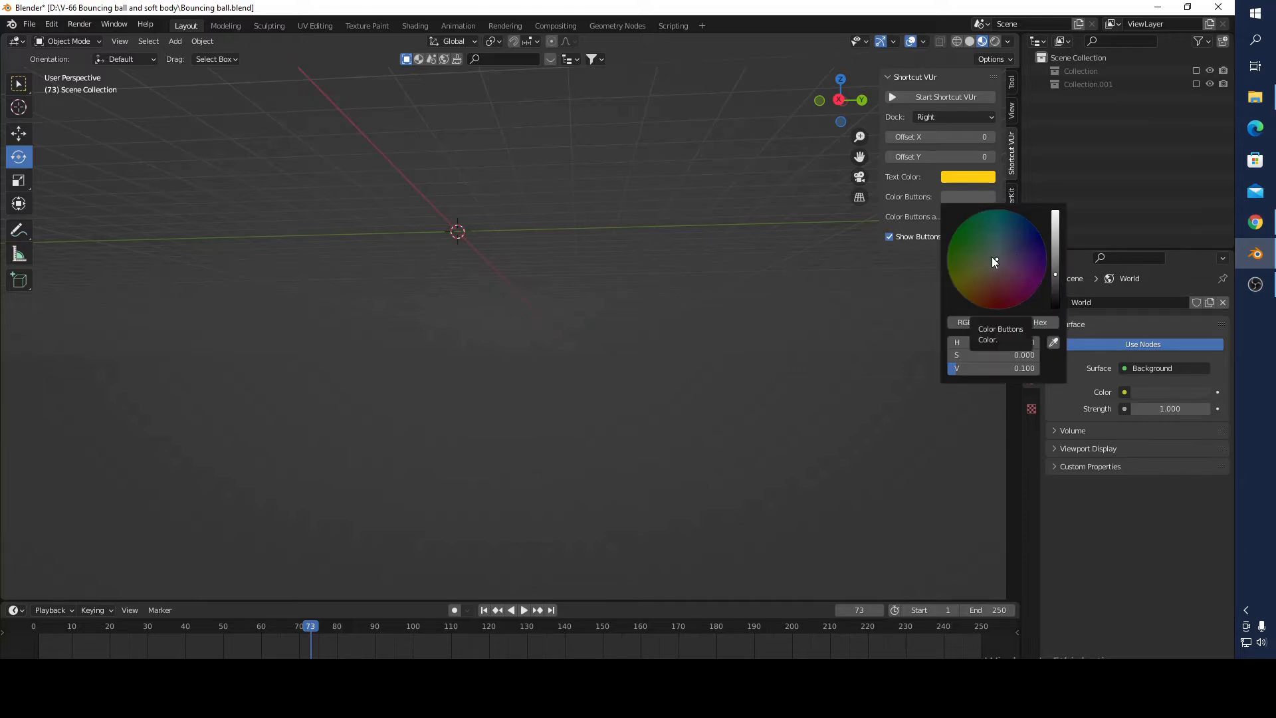
pyautogui.moveTo(1055, 274)
pyautogui.mouseDown()
pyautogui.moveTo(1055, 254)
pyautogui.moveTo(952, 281)
pyautogui.mouseUp()
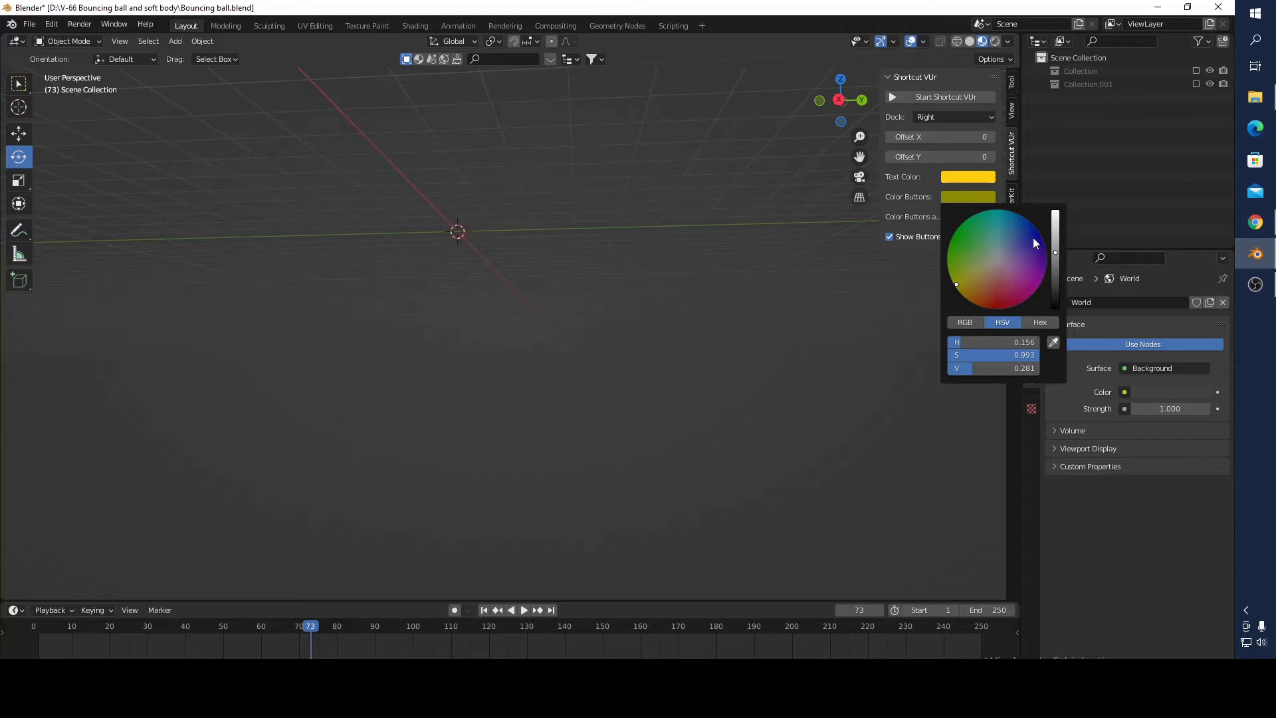
pyautogui.moveTo(1055, 252); pyautogui.dragTo(1055, 222)
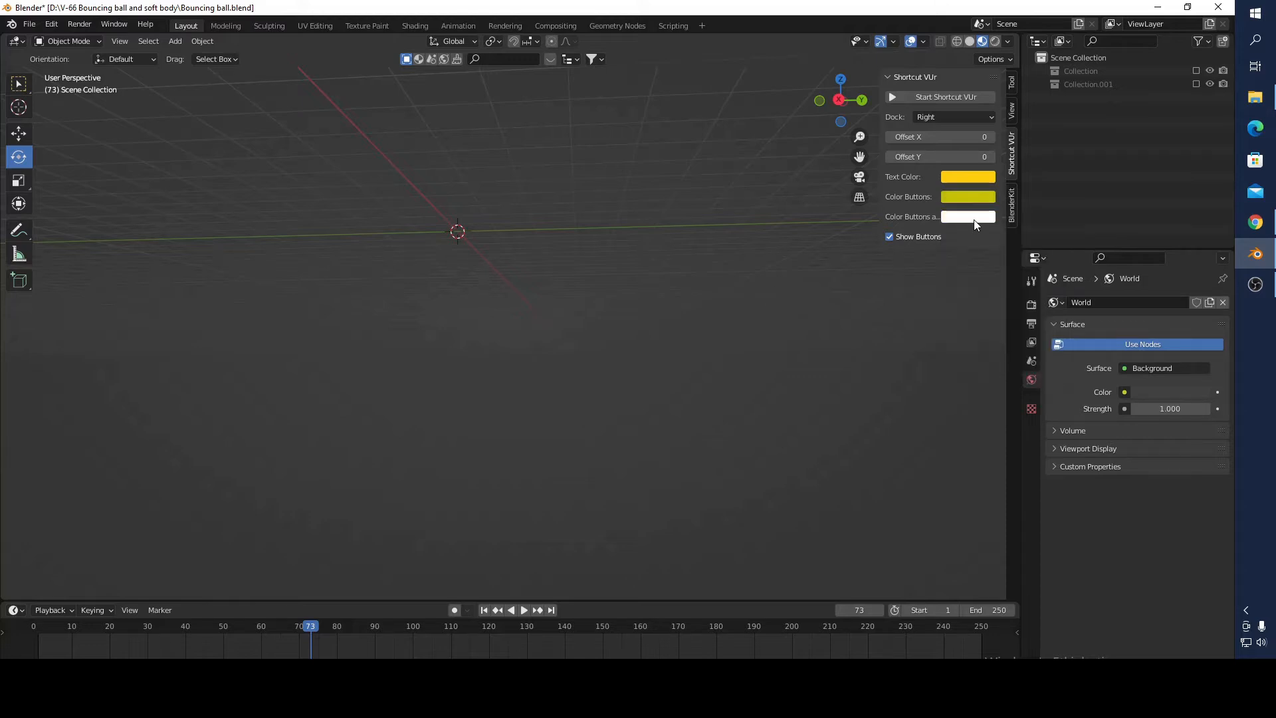
# Step: Set the Shortcut VUr active button color to light blue and start the shortcut display
pyautogui.click(975, 224)
pyautogui.moveTo(1011, 93); pyautogui.dragTo(1014, 50)
pyautogui.click(892, 97)
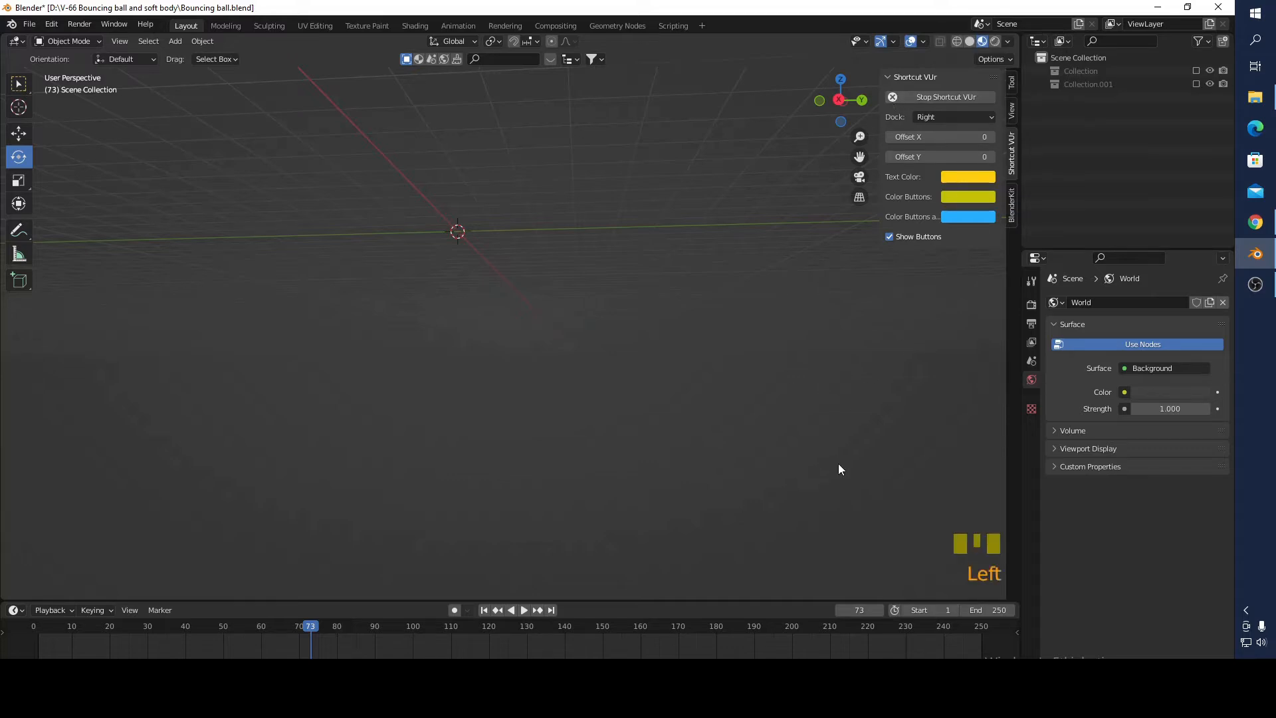
pyautogui.press('n')
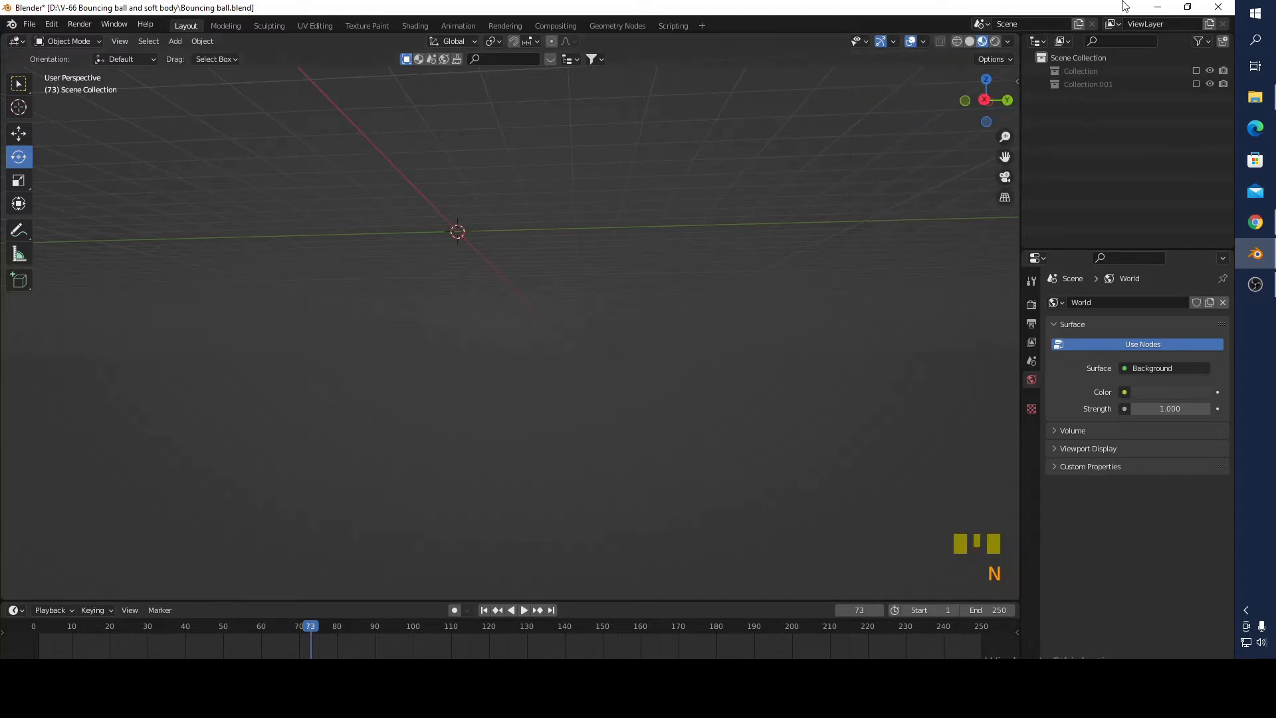
# Step: Create a new collection under the Scene Collection and make it the active collection
pyautogui.rightClick(1089, 55)
pyautogui.click(1050, 63)
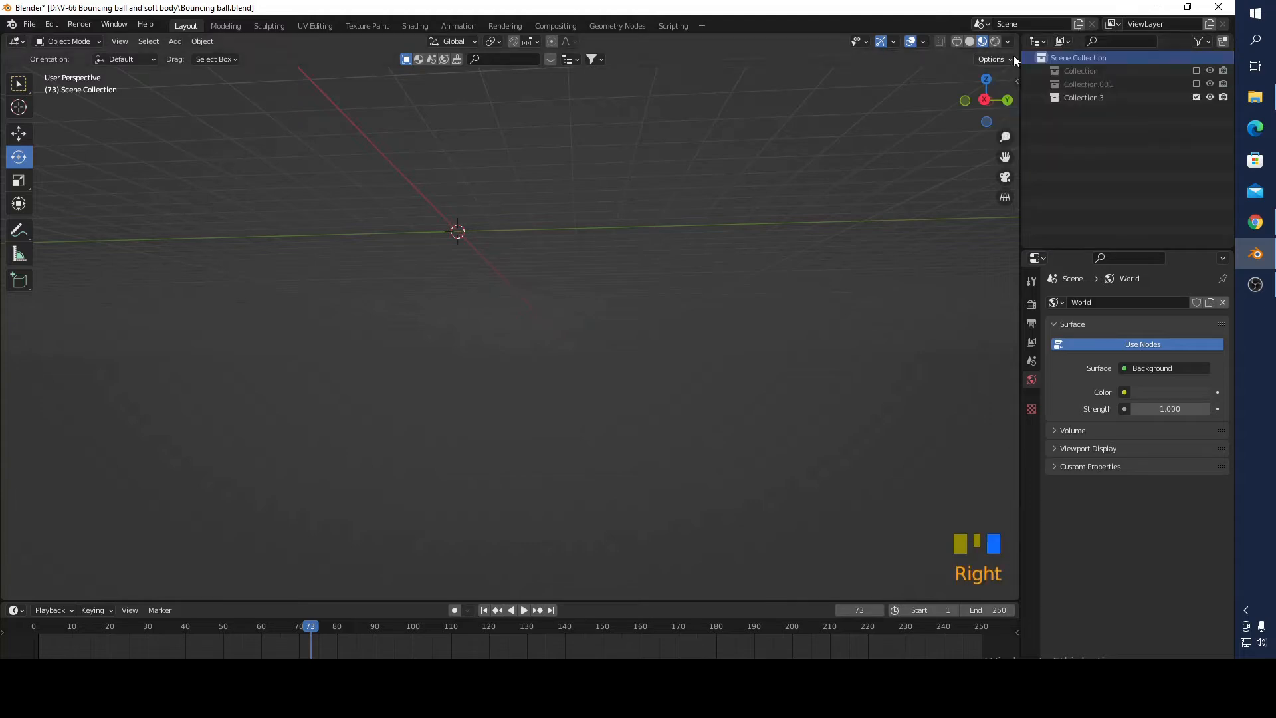
pyautogui.click(1094, 96)
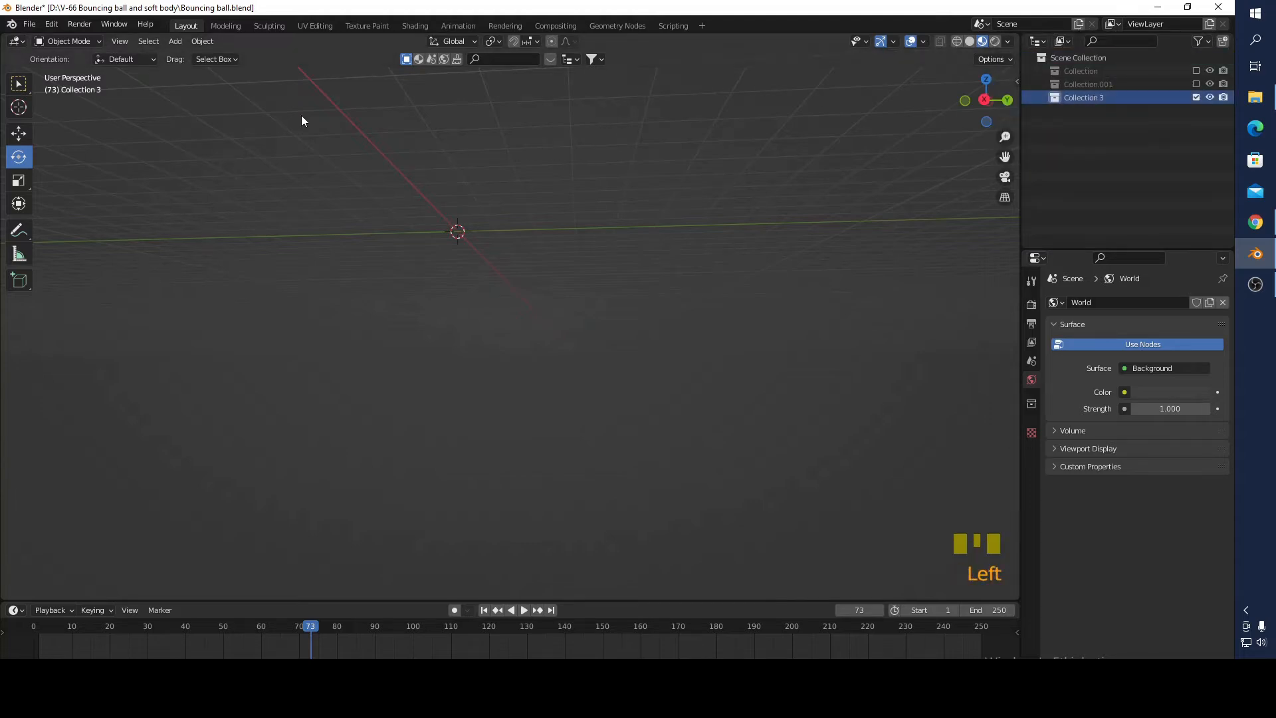
# Step: Add a 2 m mesh plane at the origin and scale it uniformly by about 2.22
pyautogui.moveTo(181, 44); pyautogui.dragTo(301, 53)
pyautogui.moveTo(632, 326); pyautogui.dragTo(650, 392, button='middle')
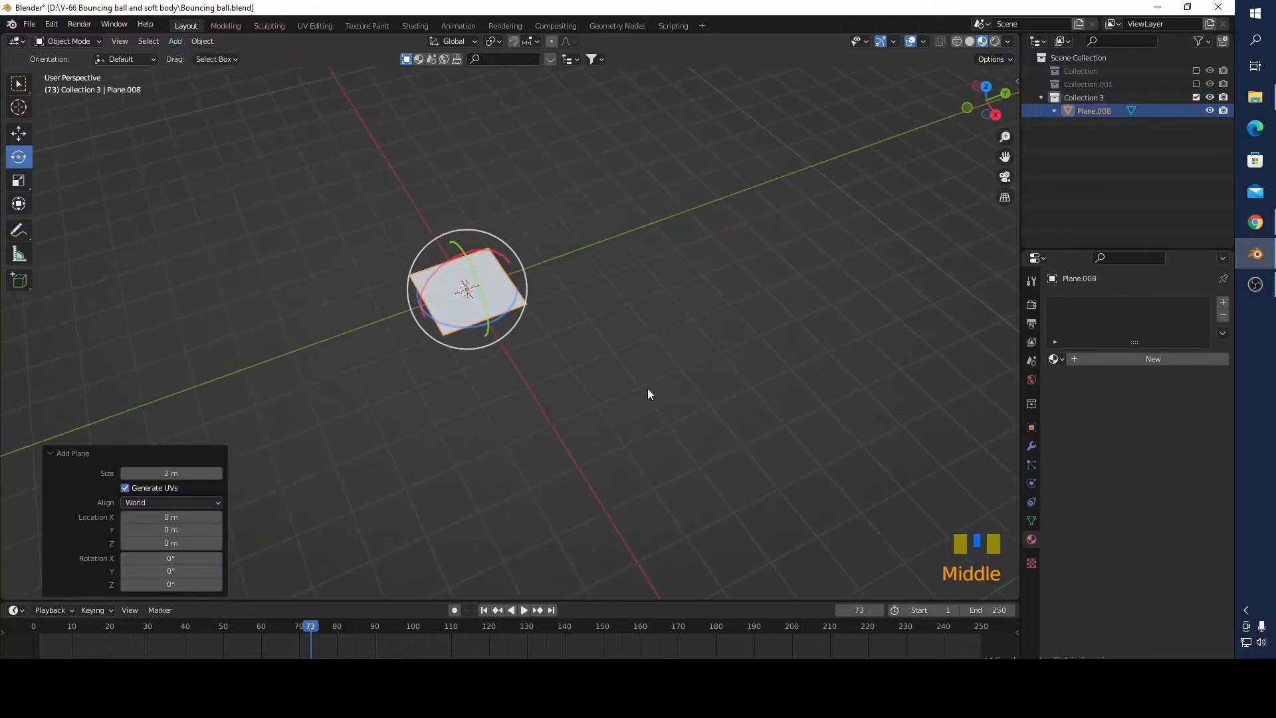
pyautogui.press('s')
pyautogui.click(895, 455)
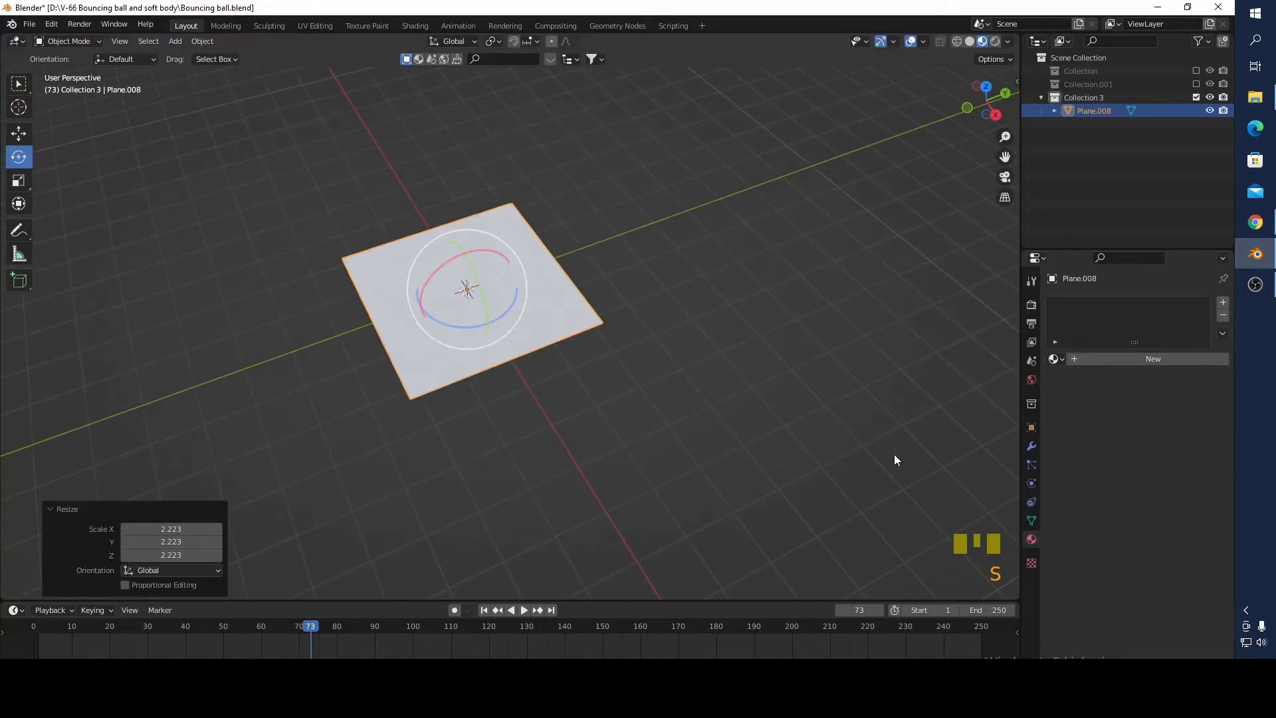
pyautogui.click(746, 317)
# Step: Add a UV sphere of 1 m radius at the origin with 16 segments and 16 rings
pyautogui.scroll(-2, 603, 210)
pyautogui.moveTo(601, 211); pyautogui.dragTo(555, 189, button='middle')
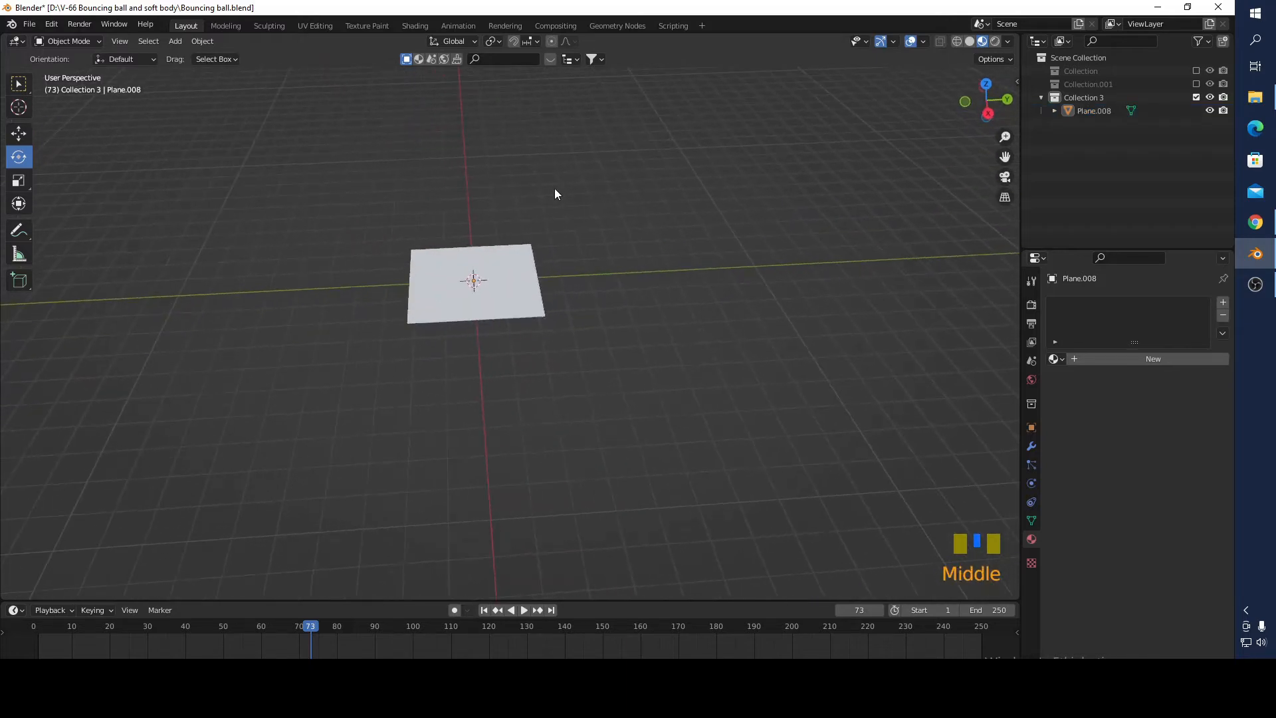
pyautogui.click(176, 41)
pyautogui.moveTo(203, 56)
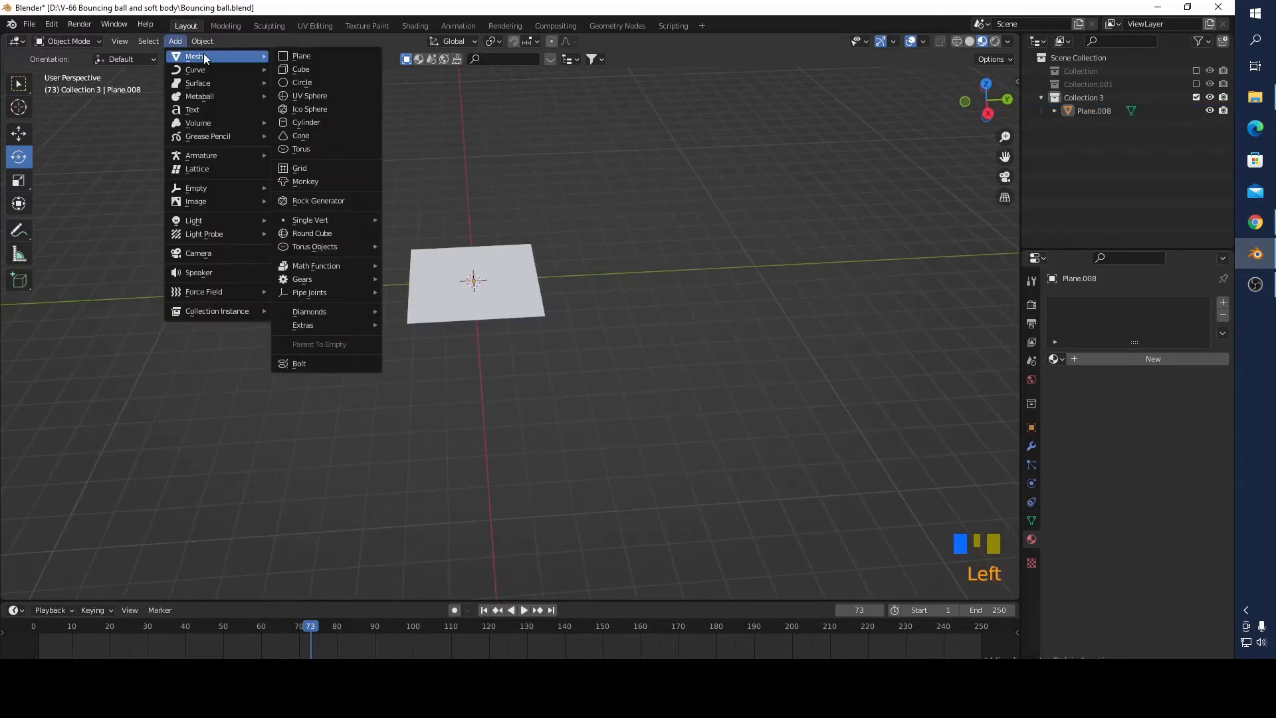
pyautogui.click(323, 100)
pyautogui.moveTo(497, 315); pyautogui.dragTo(474, 304, button='middle')
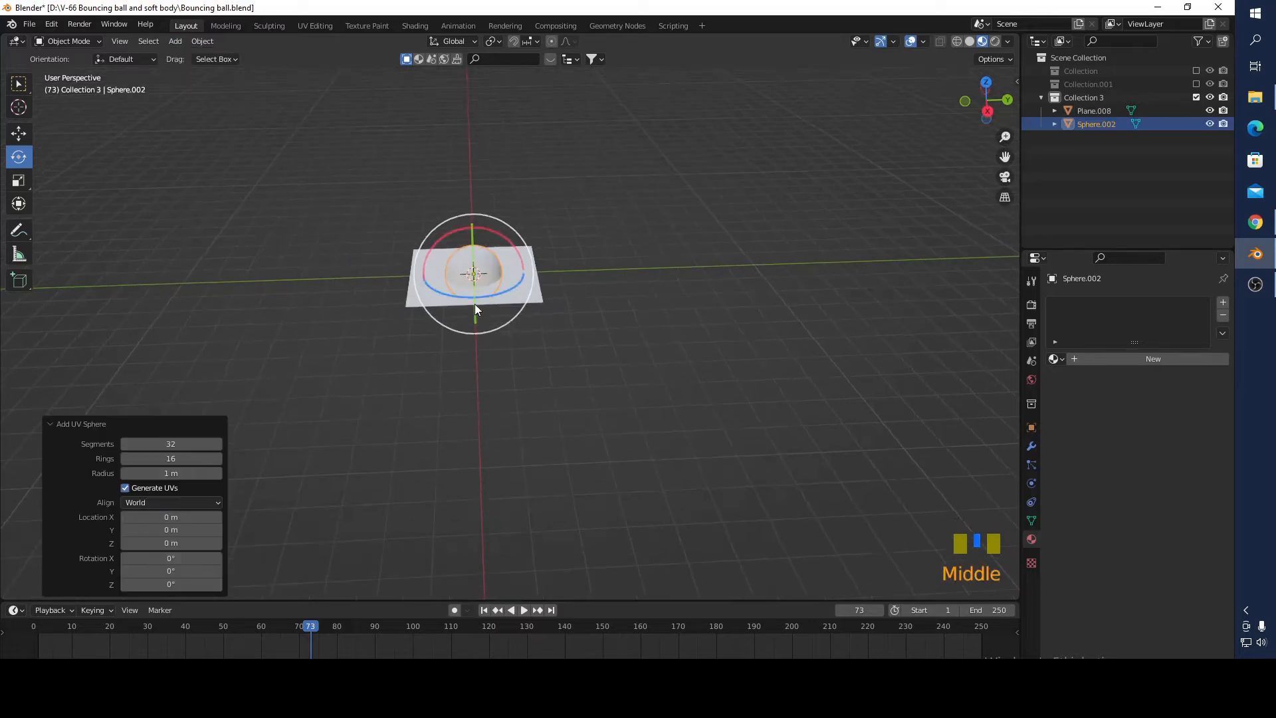
pyautogui.scroll(3, 505, 333)
pyautogui.moveTo(551, 324); pyautogui.dragTo(618, 304, button='middle')
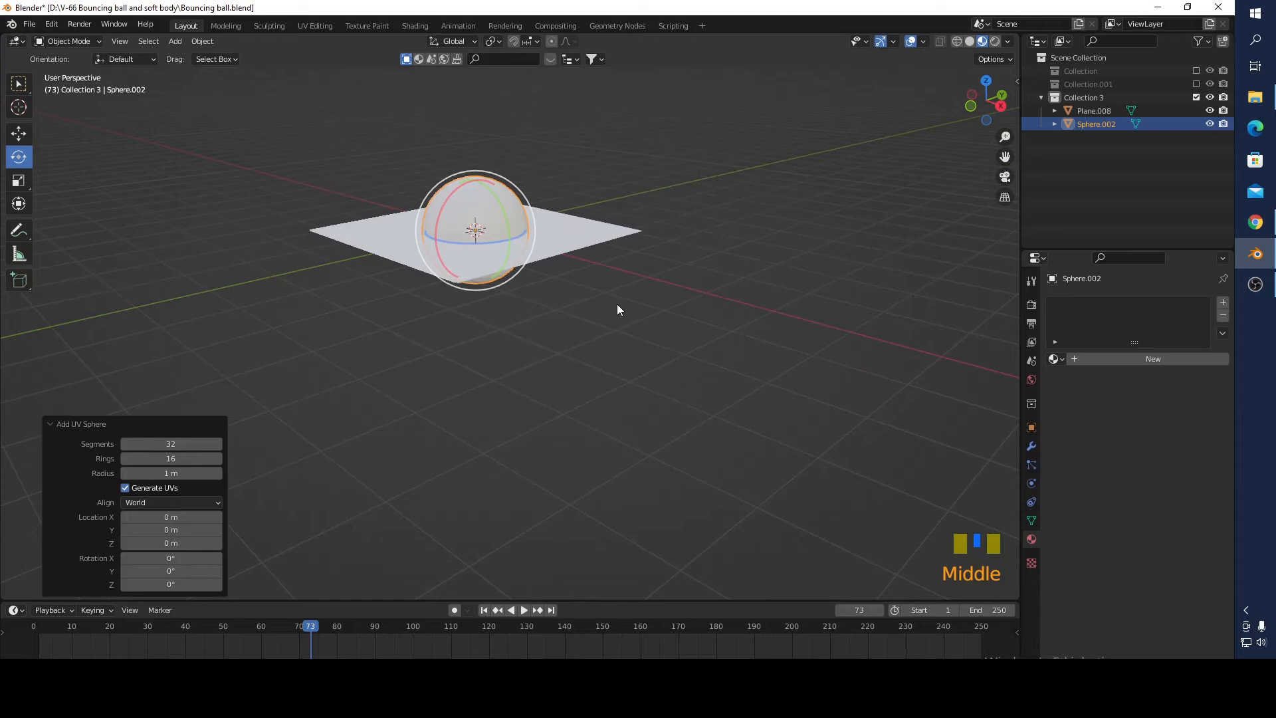
pyautogui.click(180, 445)
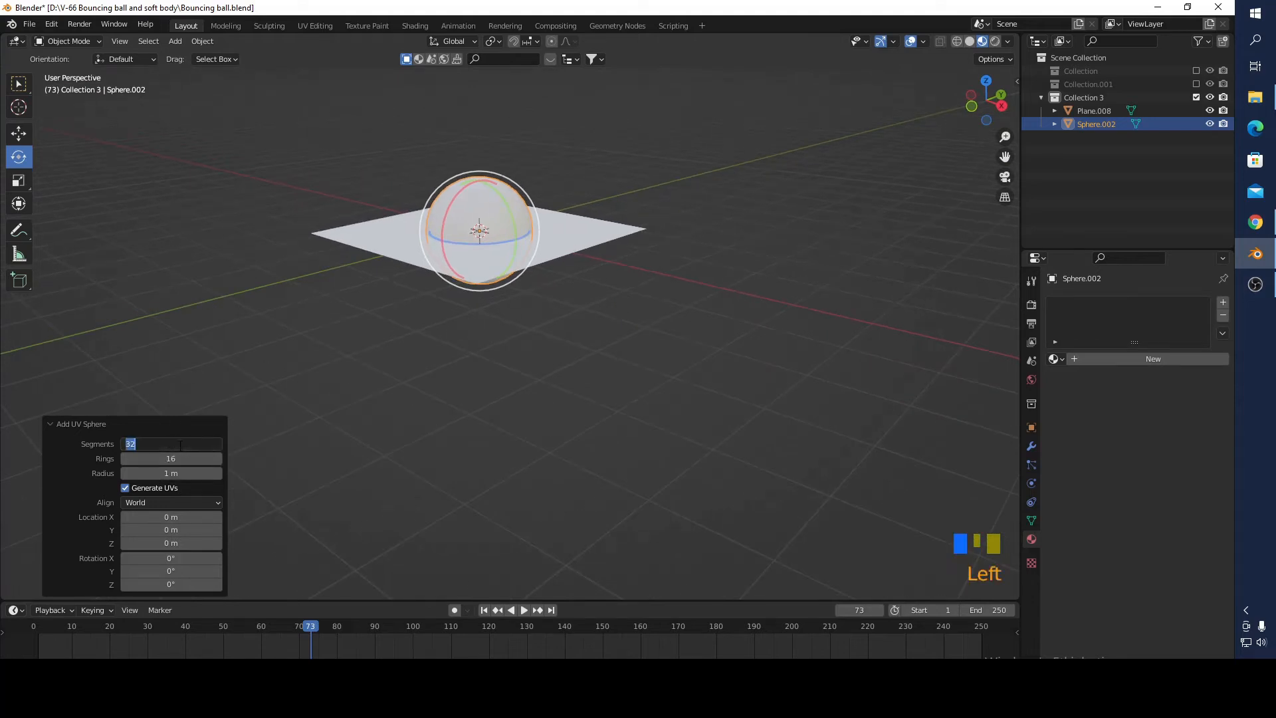
pyautogui.press('Return')
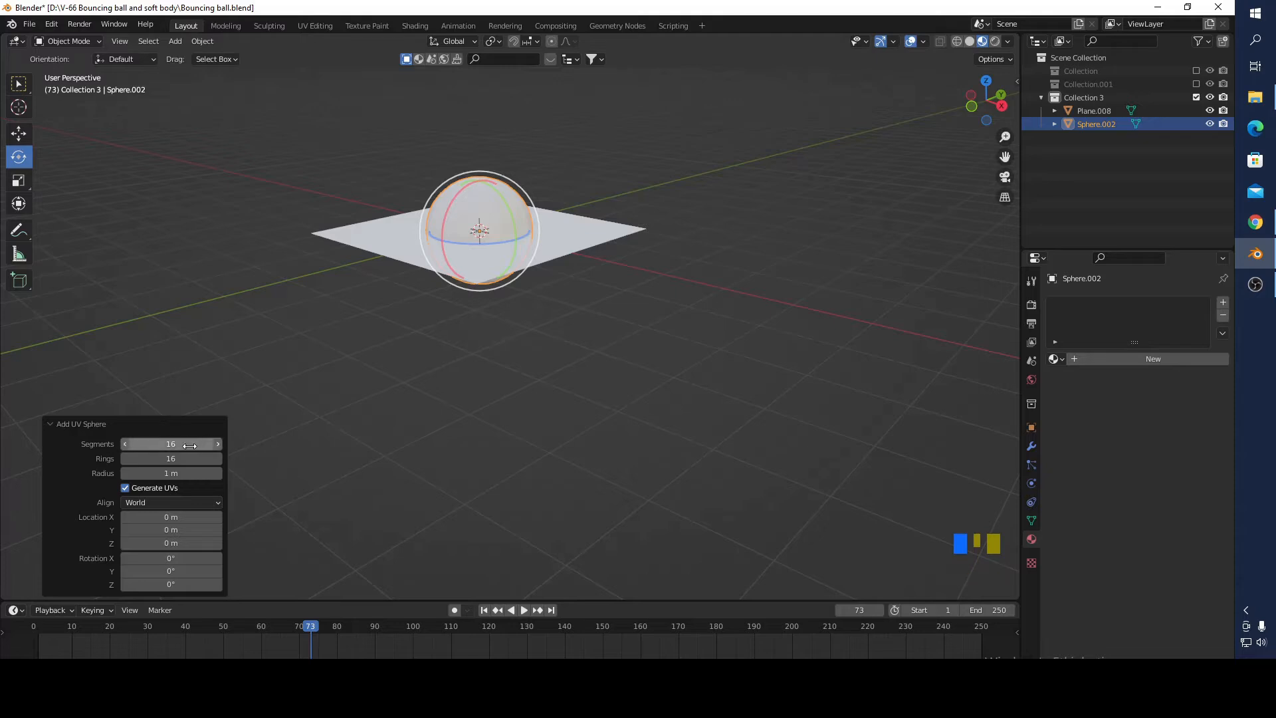
pyautogui.moveTo(395, 427); pyautogui.dragTo(350, 441, button='middle')
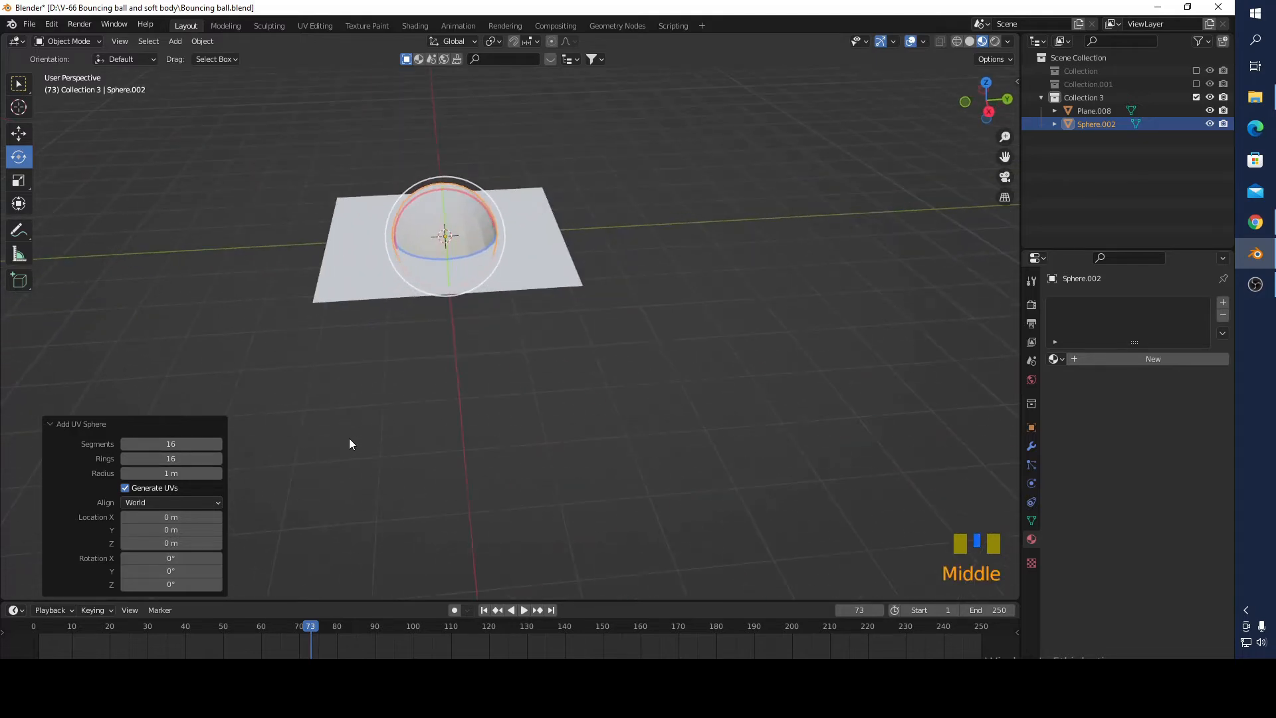
pyautogui.scroll(2, 435, 231)
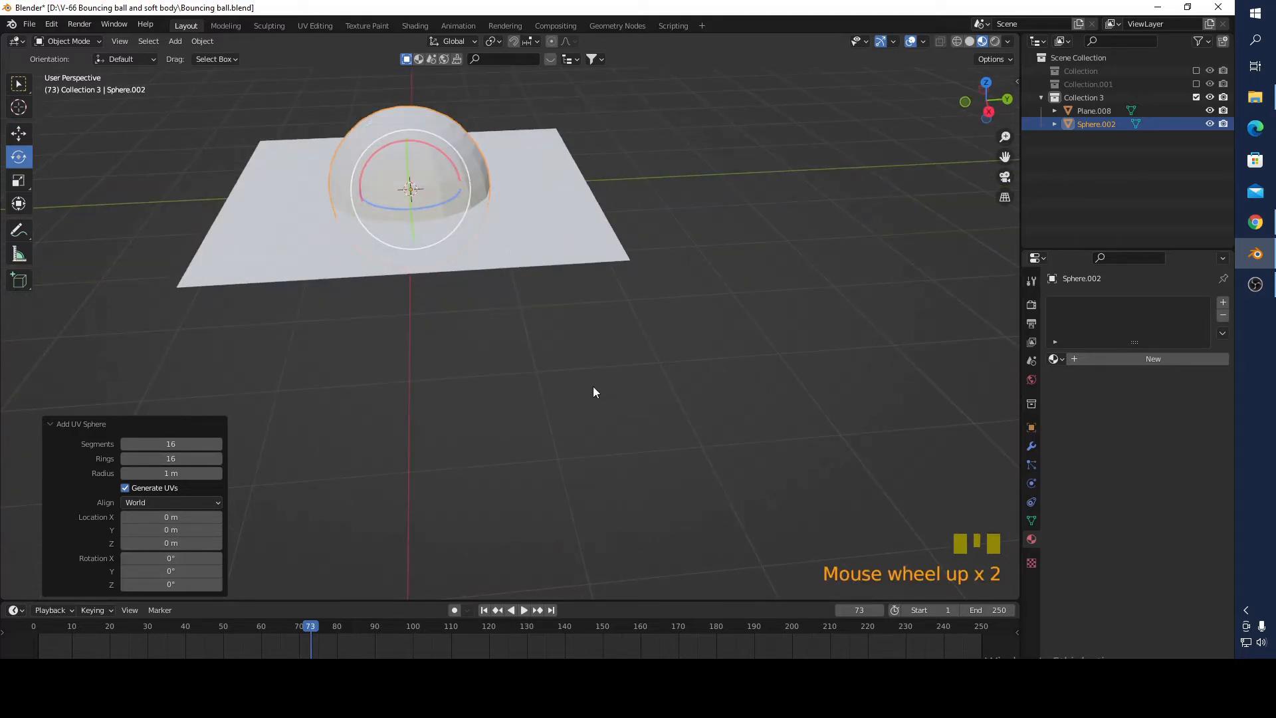
pyautogui.press('Tab')
pyautogui.press('Tab')
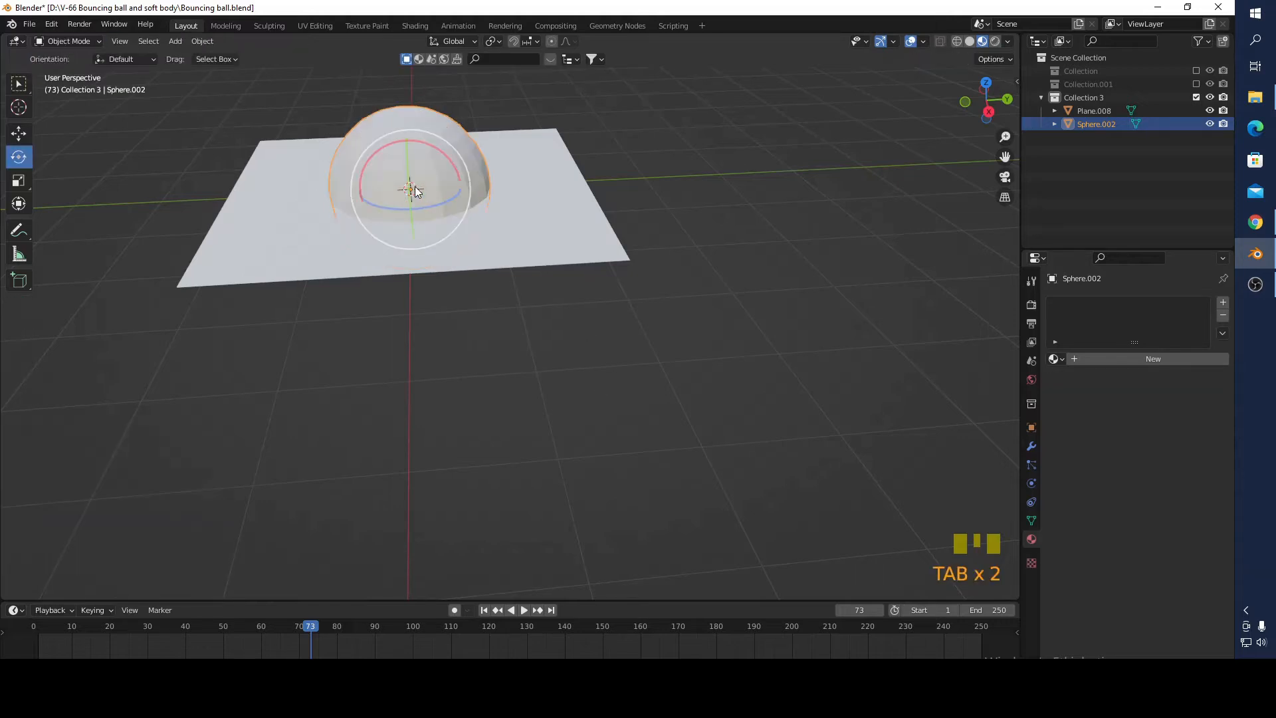
pyautogui.press('s')
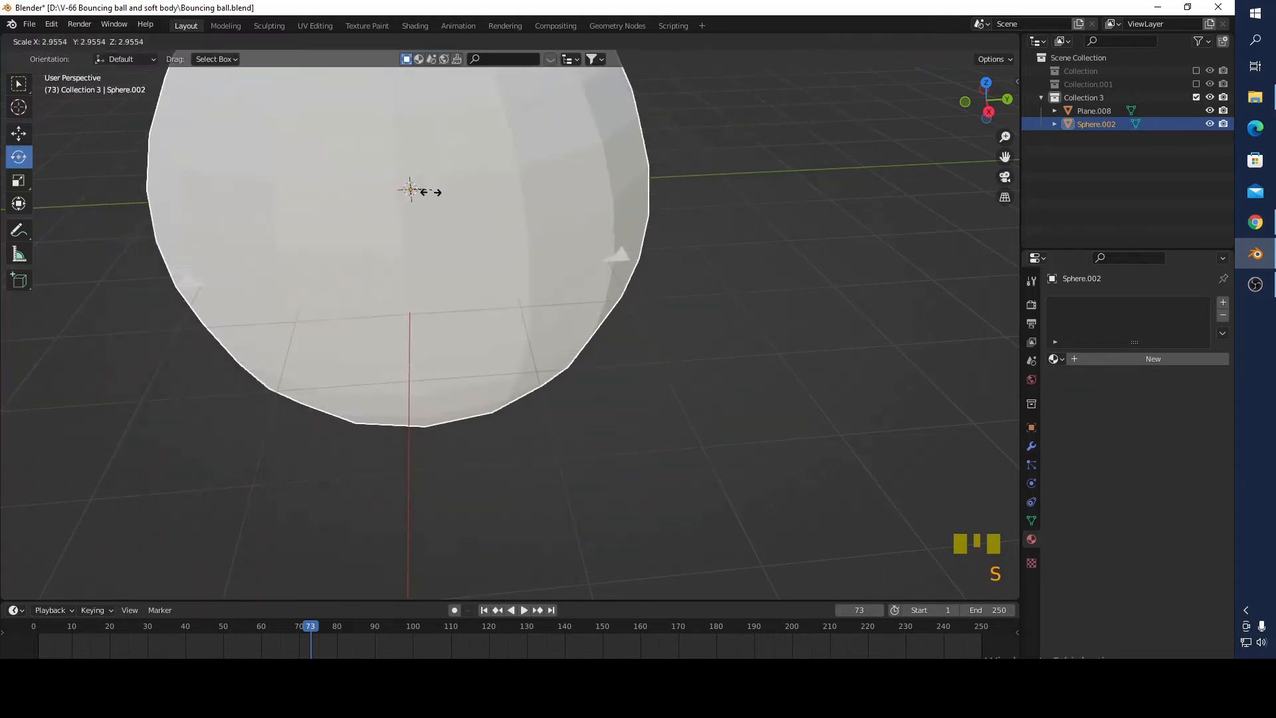
pyautogui.click(428, 229)
pyautogui.hotkey('ctrl', 'z')
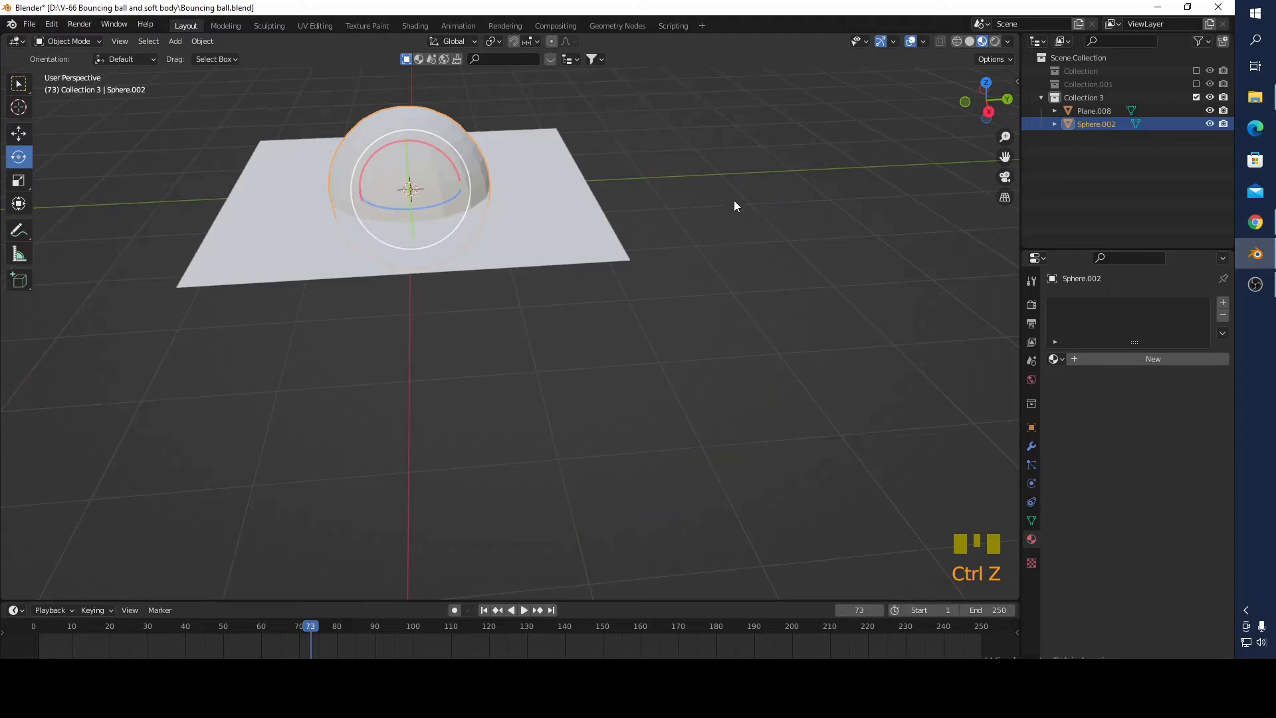
# Step: Scale the sphere down uniformly to about 0.37
pyautogui.press('s')
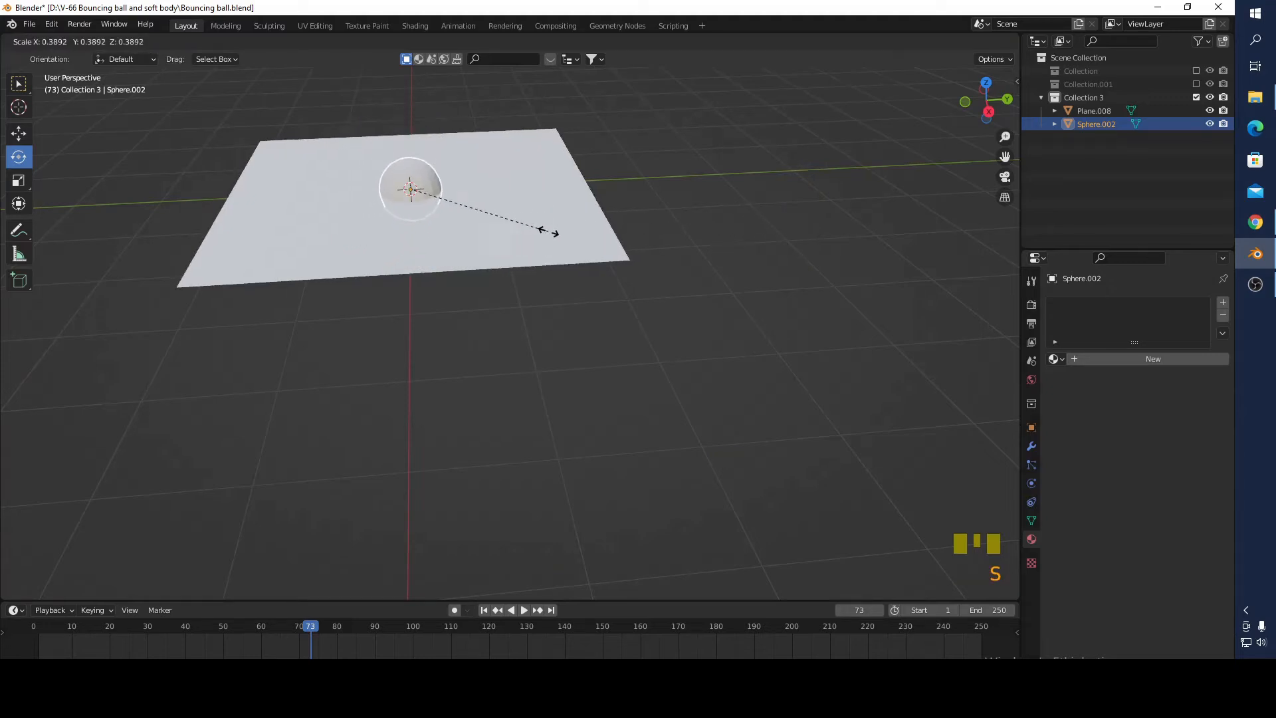
pyautogui.click(542, 229)
# Step: Move the sphere straight up along the Z axis, using the right orthographic view, so it hangs well above the plane
pyautogui.click(989, 112)
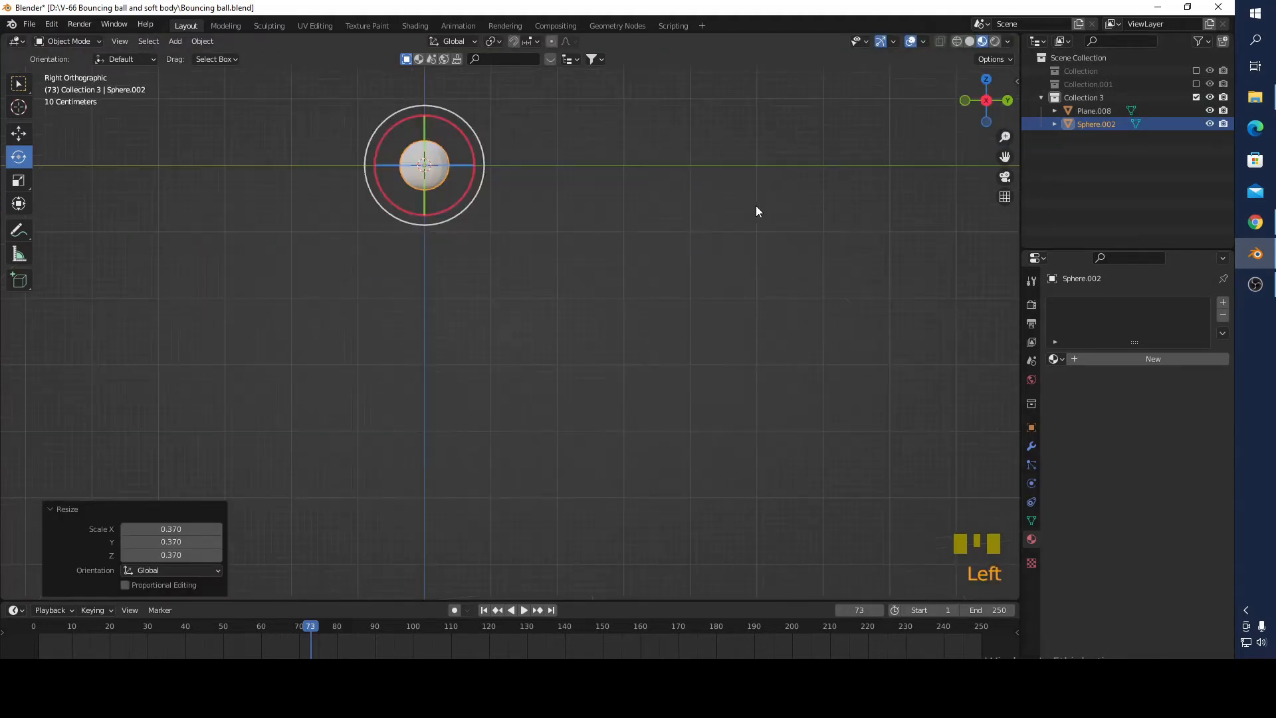
pyautogui.scroll(-7, 587, 263)
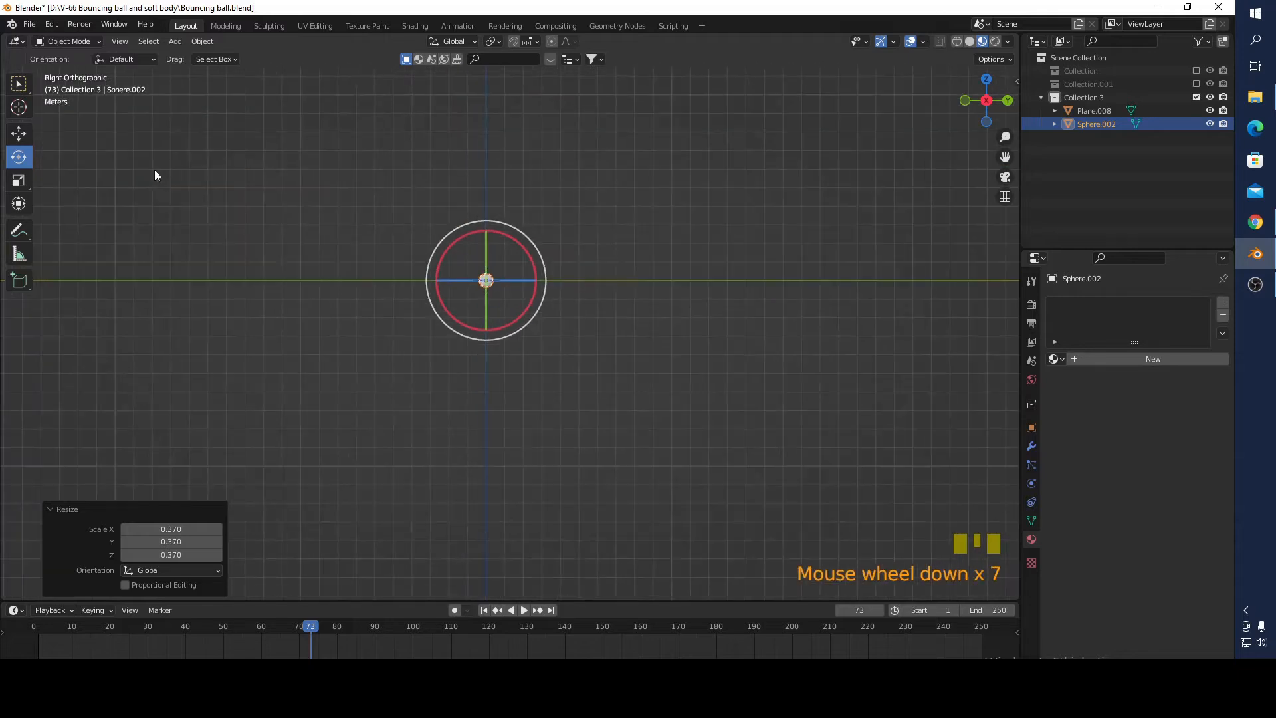
pyautogui.click(18, 133)
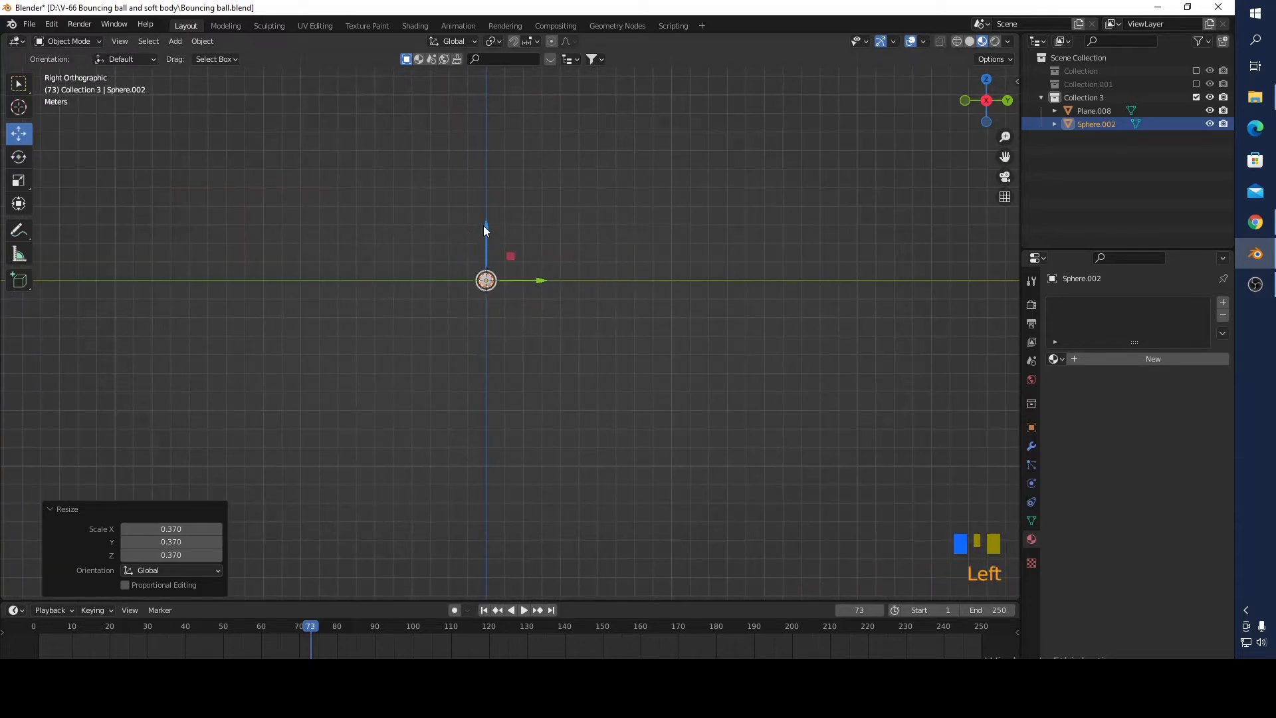
pyautogui.moveTo(484, 226); pyautogui.dragTo(512, 82)
# Step: Scale the plane up uniformly to several times its size, forming a large floor beneath the raised sphere
pyautogui.moveTo(517, 199); pyautogui.dragTo(549, 312, button='middle')
pyautogui.click(539, 312)
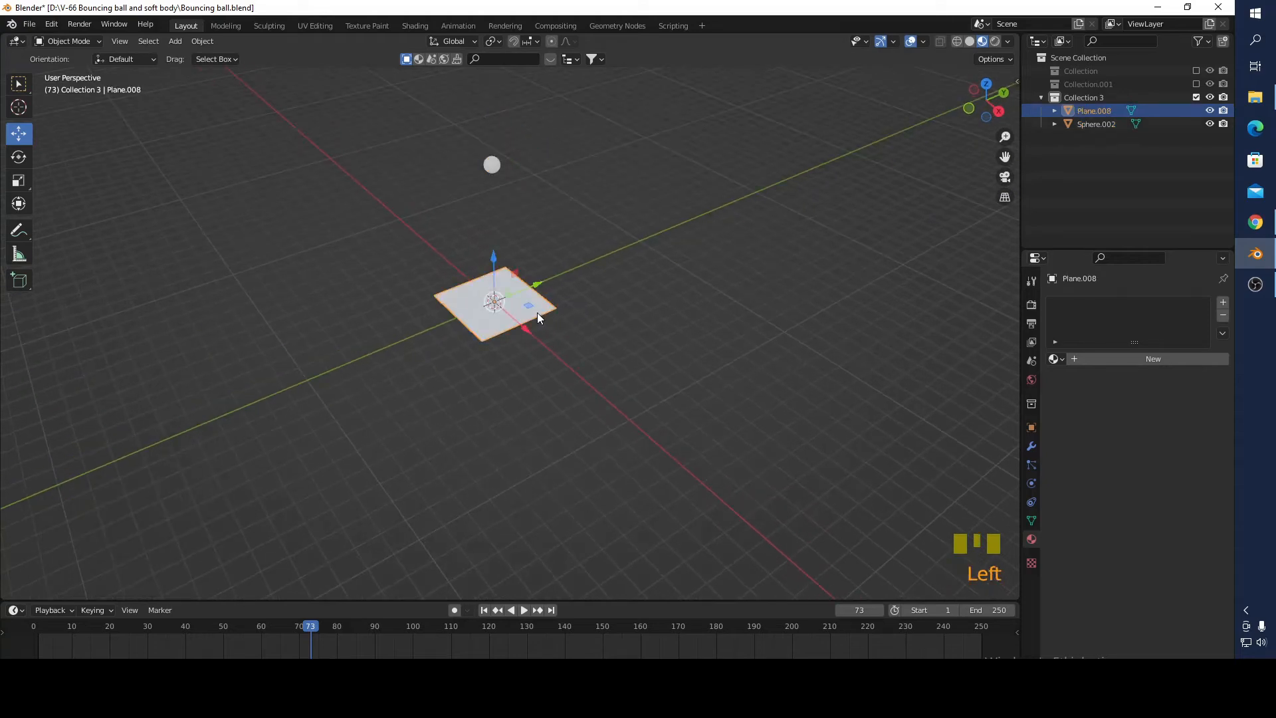
pyautogui.press('s')
pyautogui.click(758, 348)
# Step: Give the sphere a new material with a red base color of hue 0.000, saturation 0.994 and value 0.800
pyautogui.moveTo(773, 345); pyautogui.dragTo(480, 176, button='middle')
pyautogui.click(488, 149)
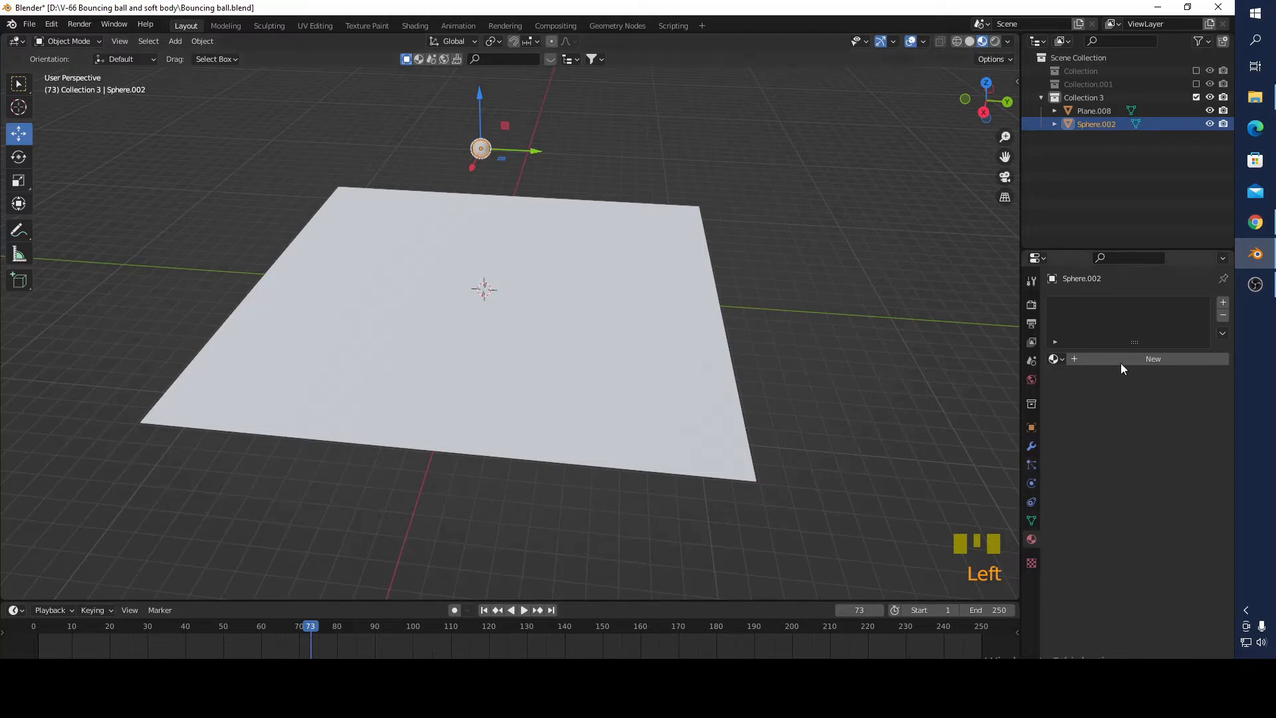
pyautogui.click(1142, 359)
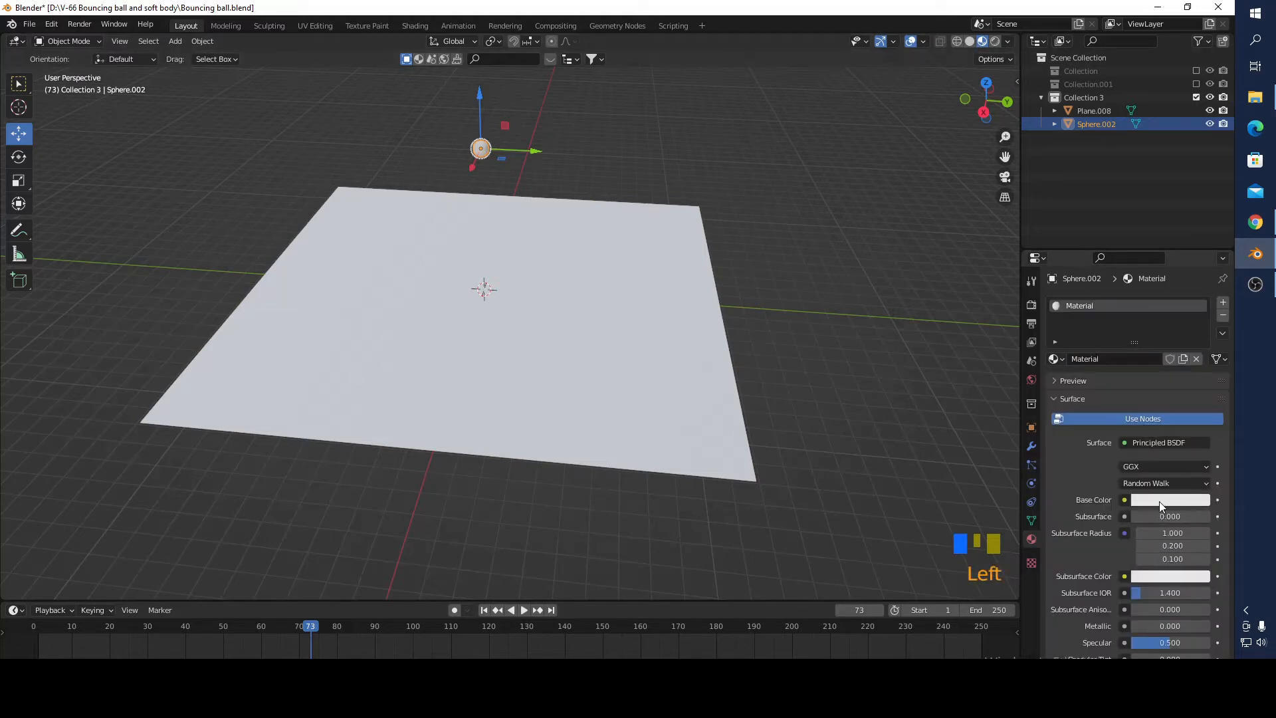
pyautogui.click(1160, 503)
pyautogui.moveTo(1146, 356); pyautogui.dragTo(1141, 405)
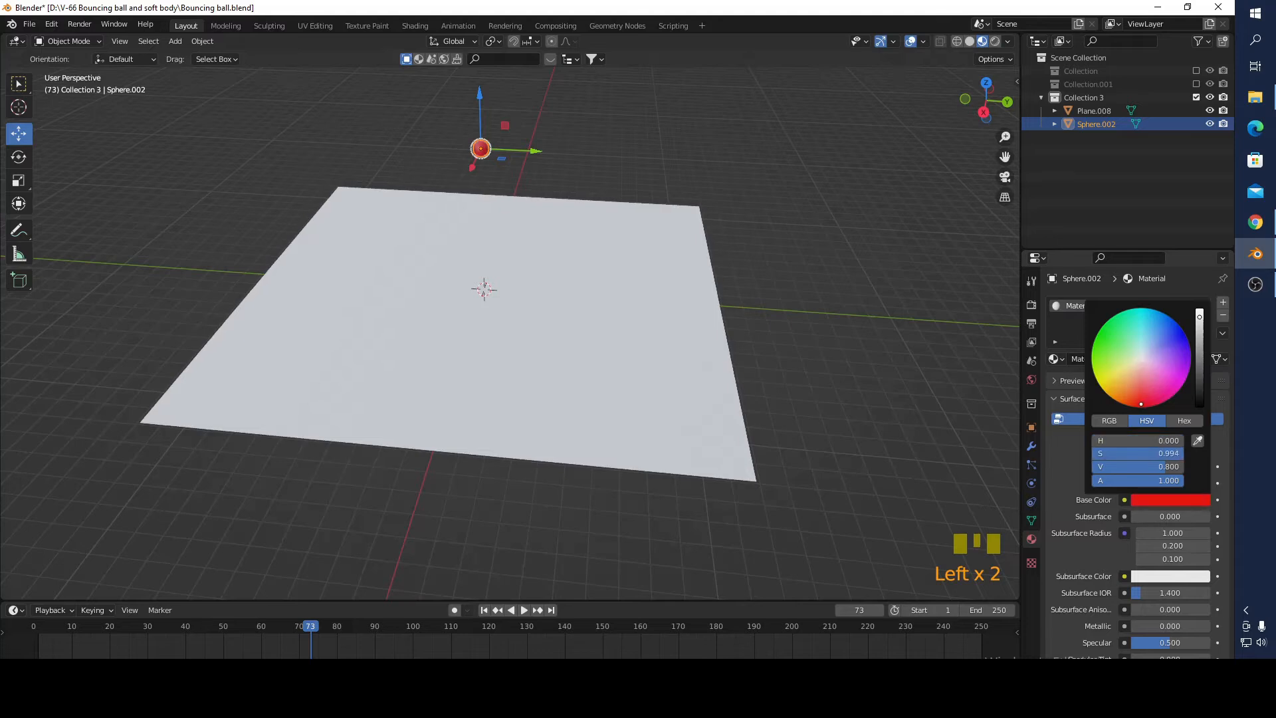
pyautogui.click(771, 327)
# Step: Give the plane a new material with a very dark teal base color of hue 0.447 and saturation 0.917
pyautogui.click(520, 359)
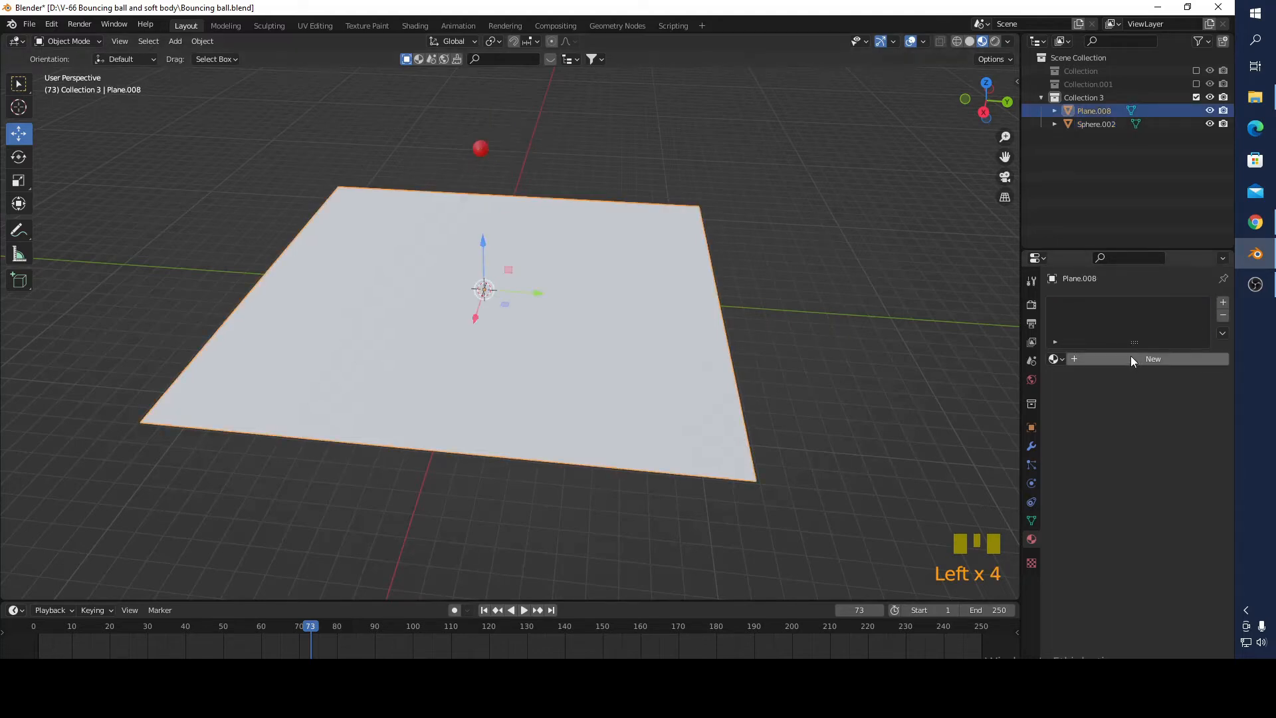
pyautogui.click(1131, 357)
pyautogui.click(1179, 503)
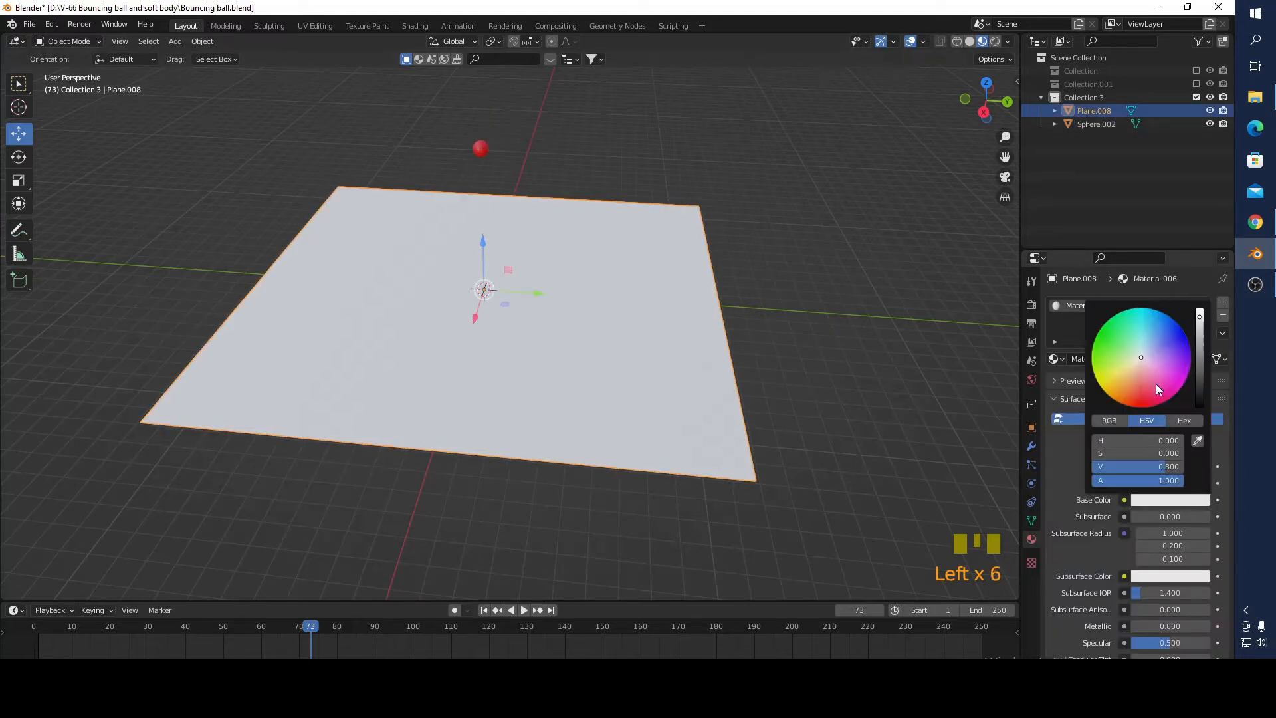
pyautogui.moveTo(1157, 389); pyautogui.dragTo(1121, 326)
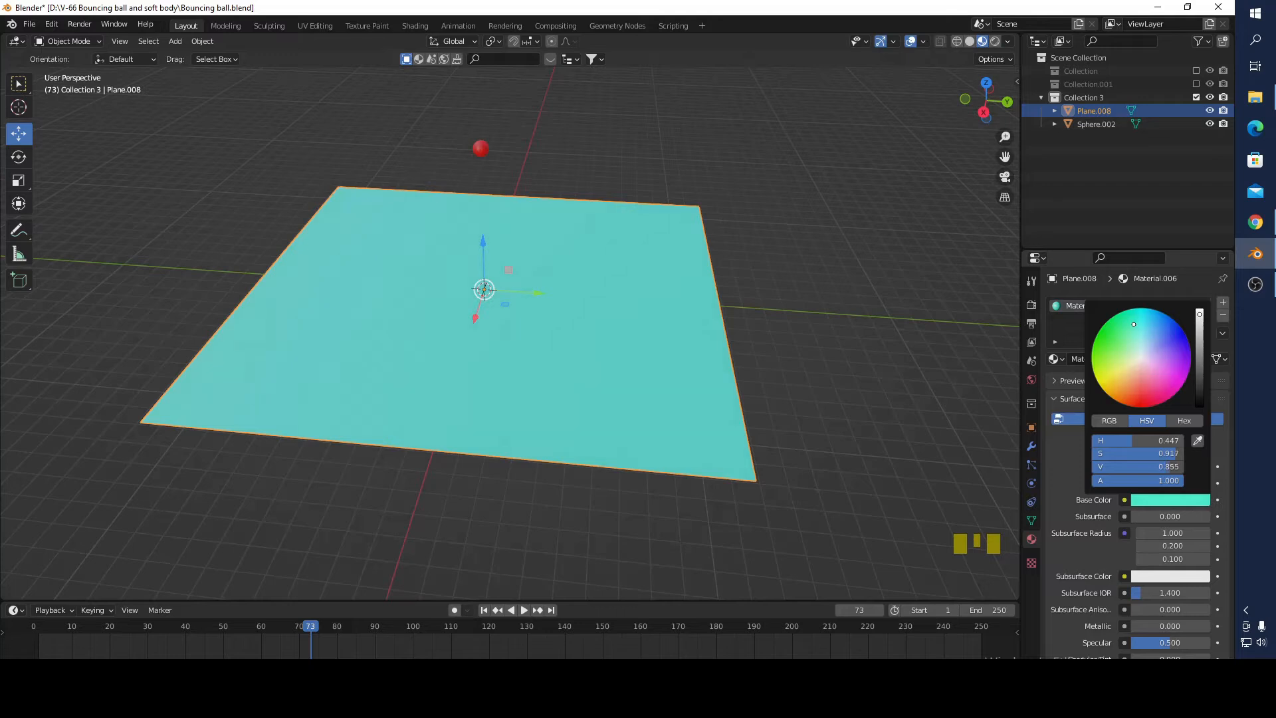
pyautogui.moveTo(1199, 313); pyautogui.dragTo(1200, 390)
pyautogui.click(850, 344)
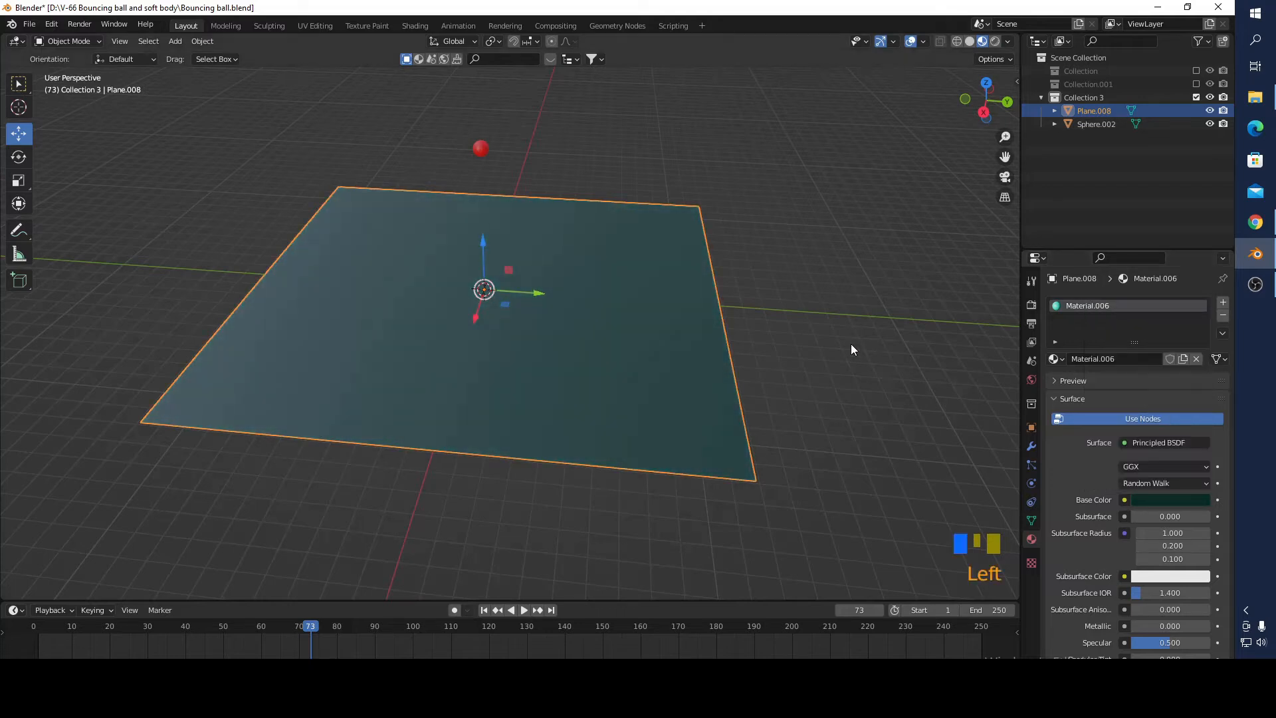
# Step: Add soft body physics to the plane with its default settings
pyautogui.scroll(4, 748, 319)
pyautogui.moveTo(764, 301); pyautogui.dragTo(759, 313, button='middle')
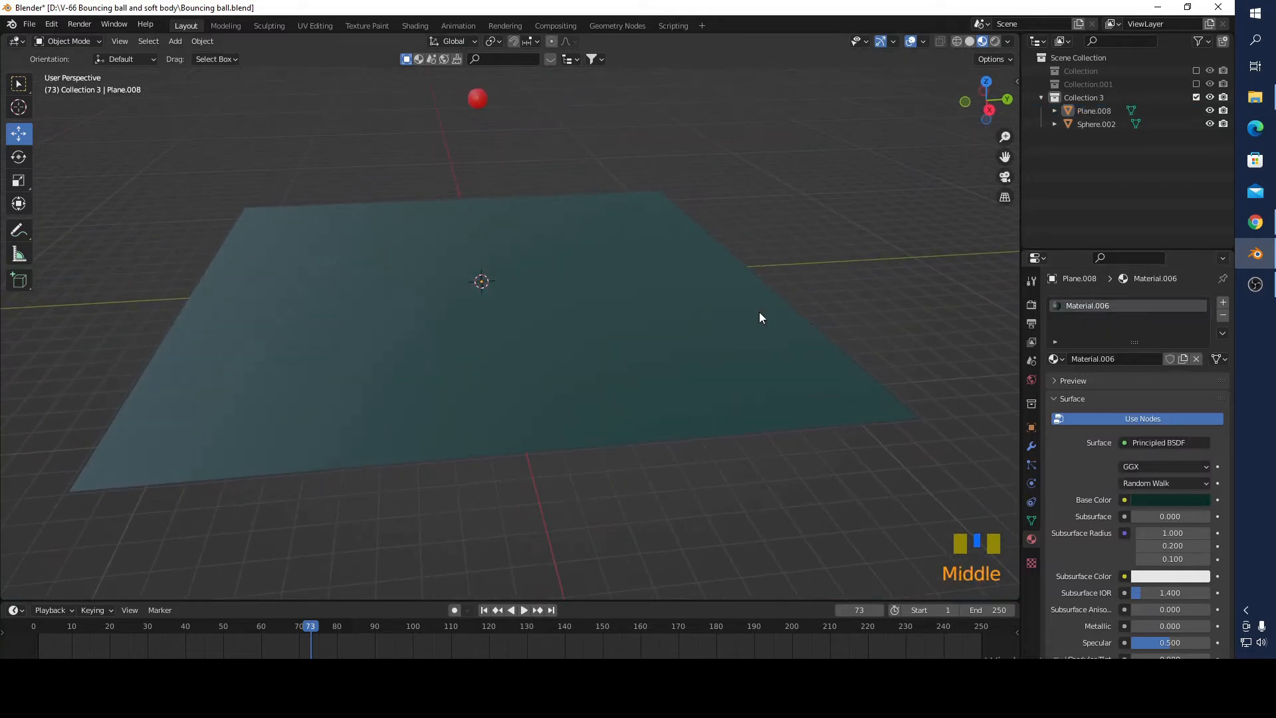
pyautogui.click(1032, 483)
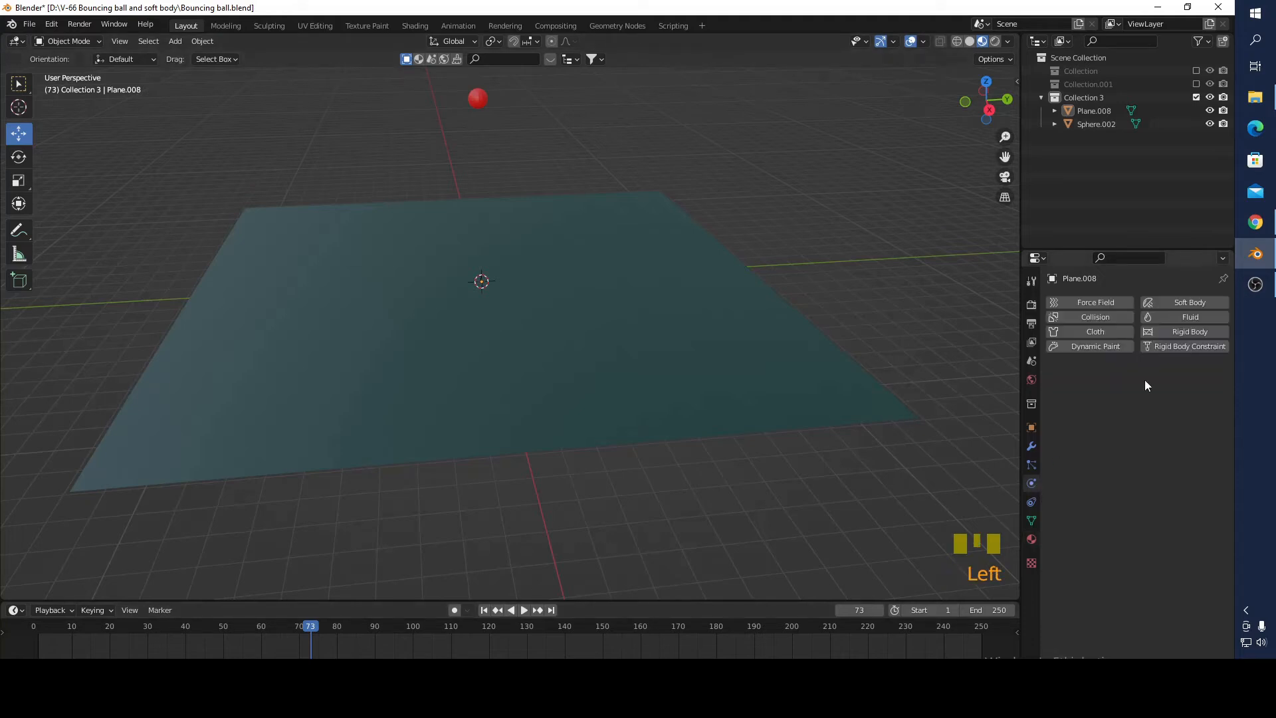
pyautogui.click(1195, 300)
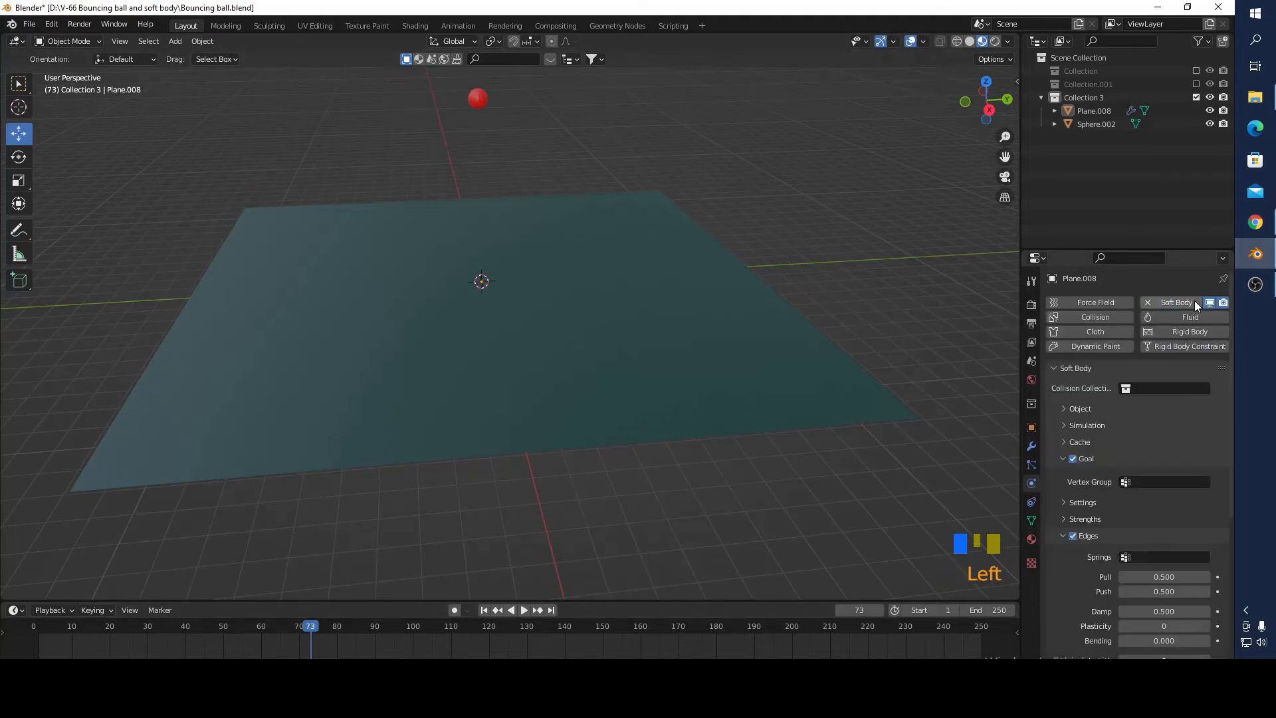
# Step: Select the sphere, then preview the animation from the first frame with only the plane simulated and pause it
pyautogui.click(479, 100)
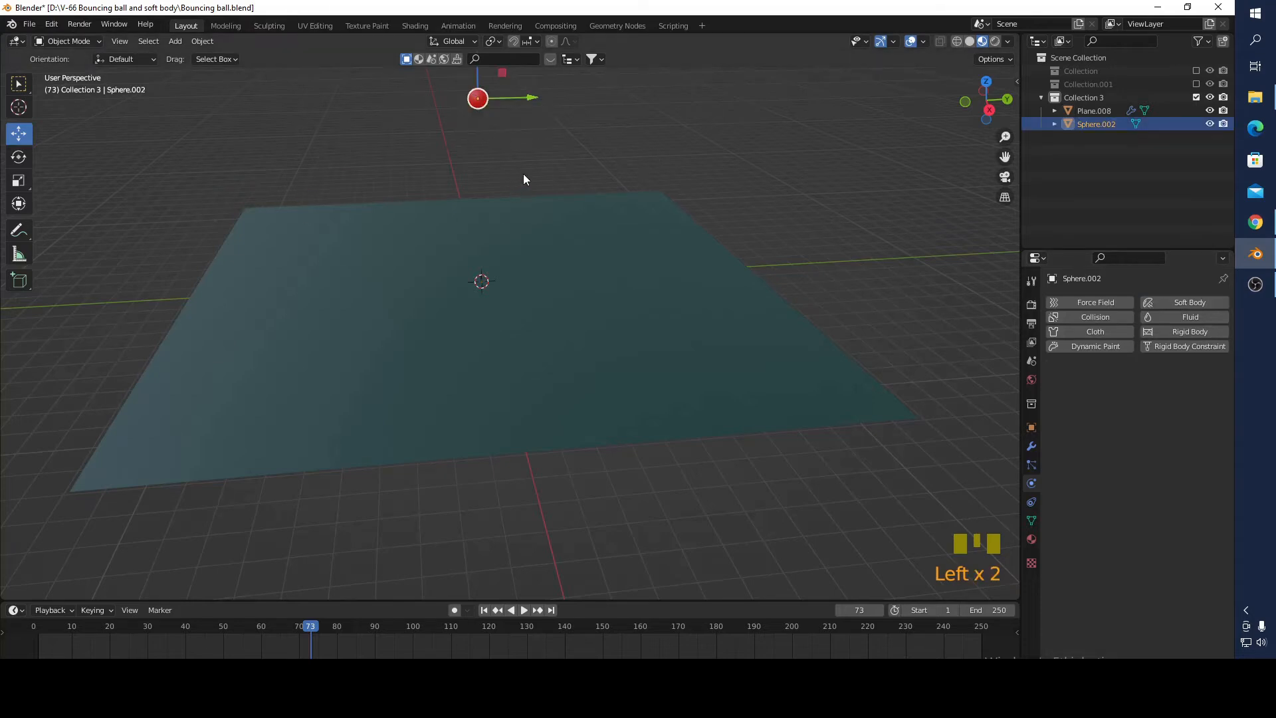
pyautogui.keyDown('shift'); pyautogui.moveTo(580, 172); pyautogui.dragTo(618, 308, button='middle'); pyautogui.keyUp('shift')
pyautogui.scroll(7, 533, 246)
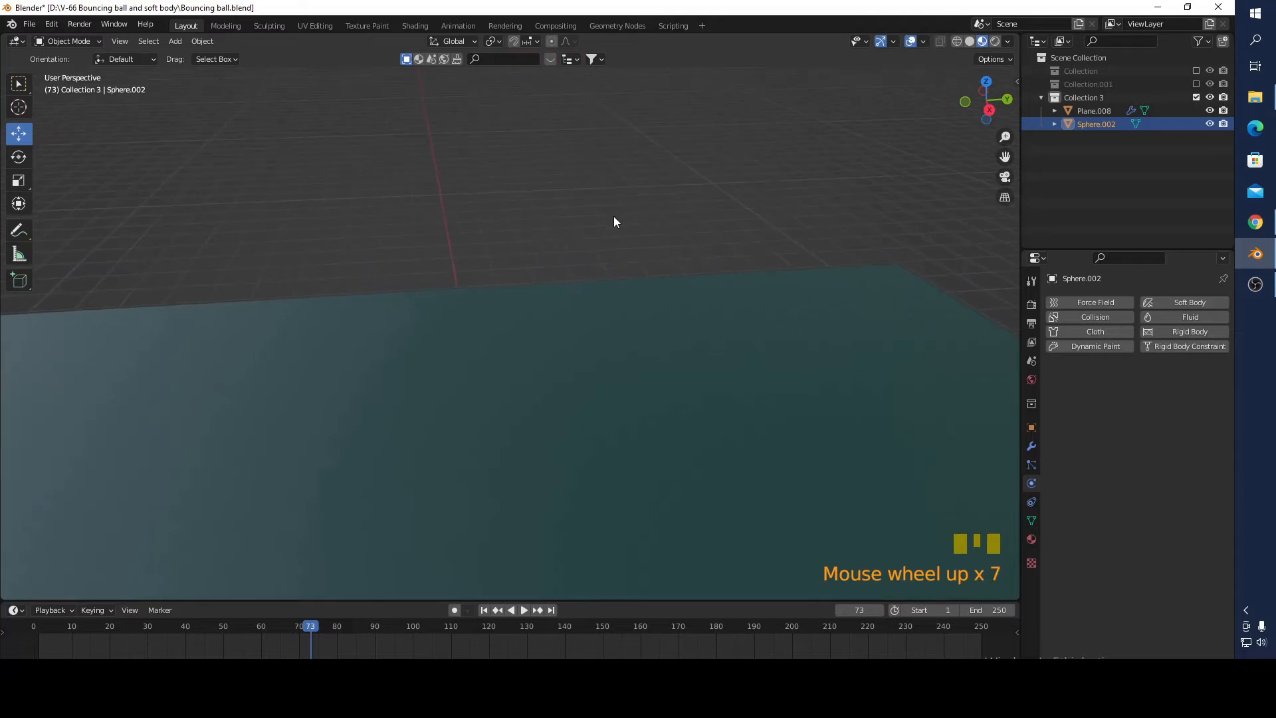
pyautogui.scroll(-2, 620, 218)
pyautogui.moveTo(622, 219); pyautogui.dragTo(598, 223, button='middle')
pyautogui.scroll(-9, 562, 495)
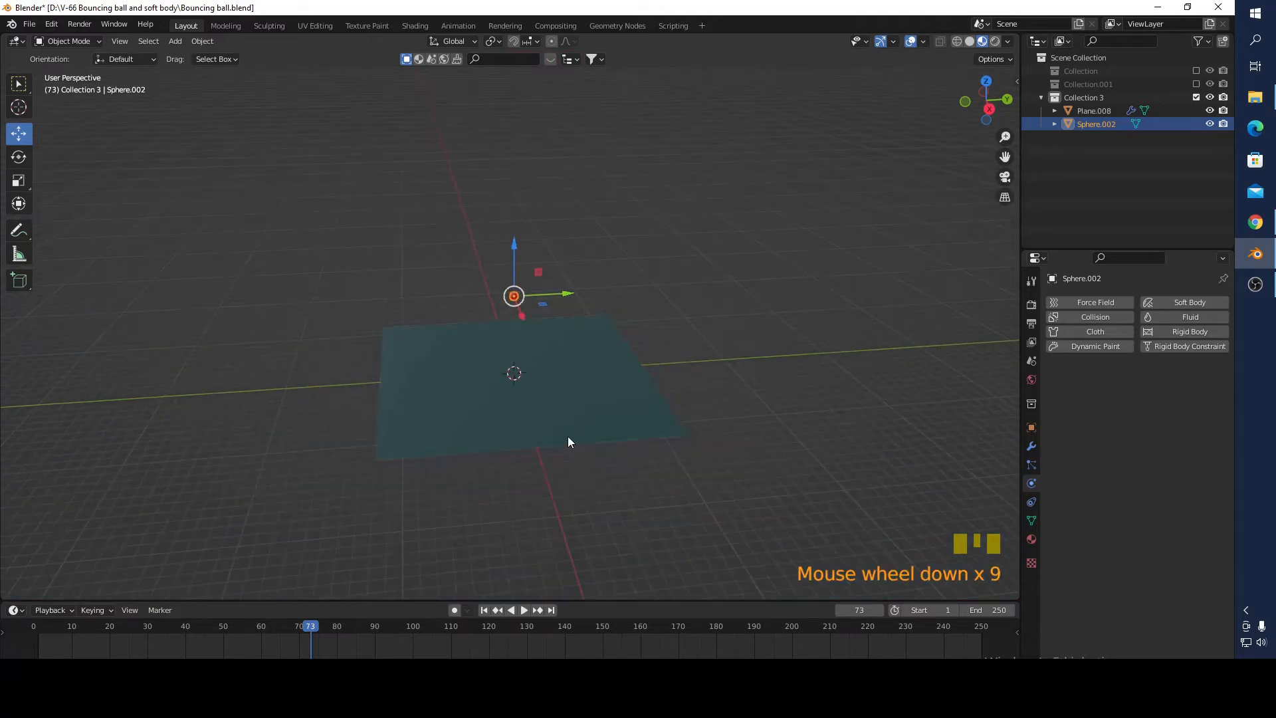
pyautogui.moveTo(567, 436); pyautogui.dragTo(565, 431, button='middle')
pyautogui.scroll(2, 525, 421)
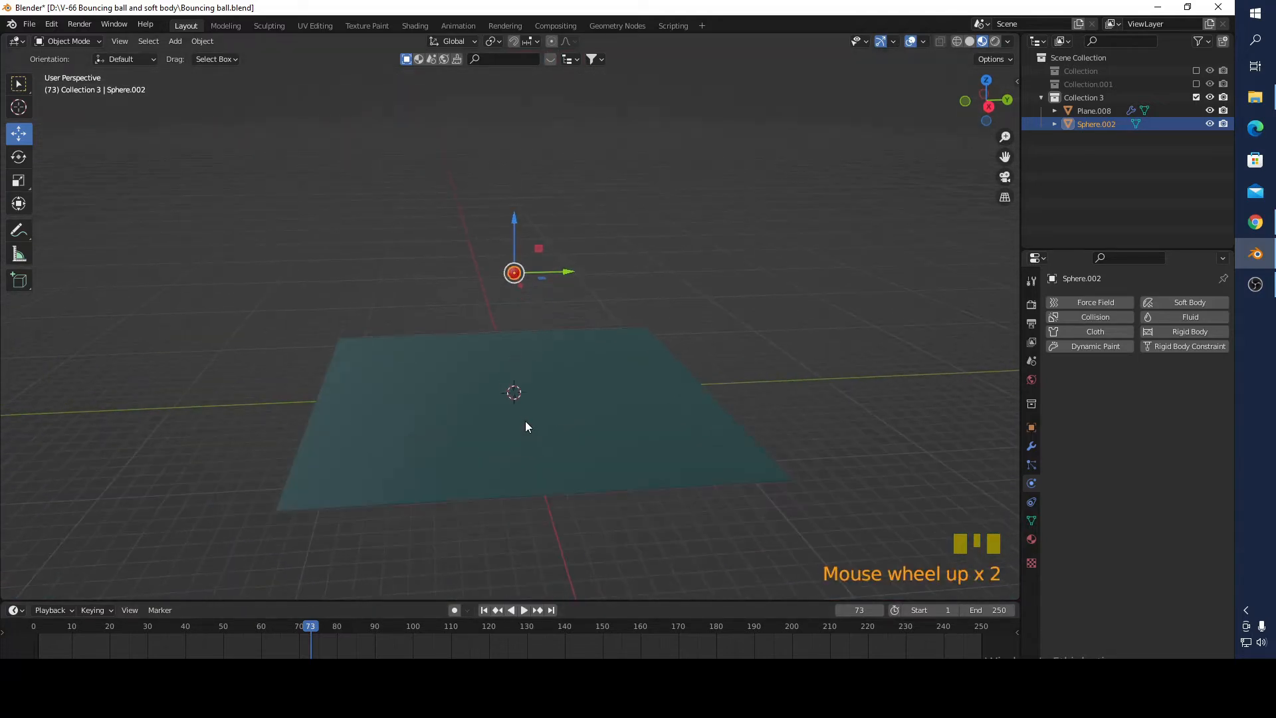
pyautogui.click(524, 610)
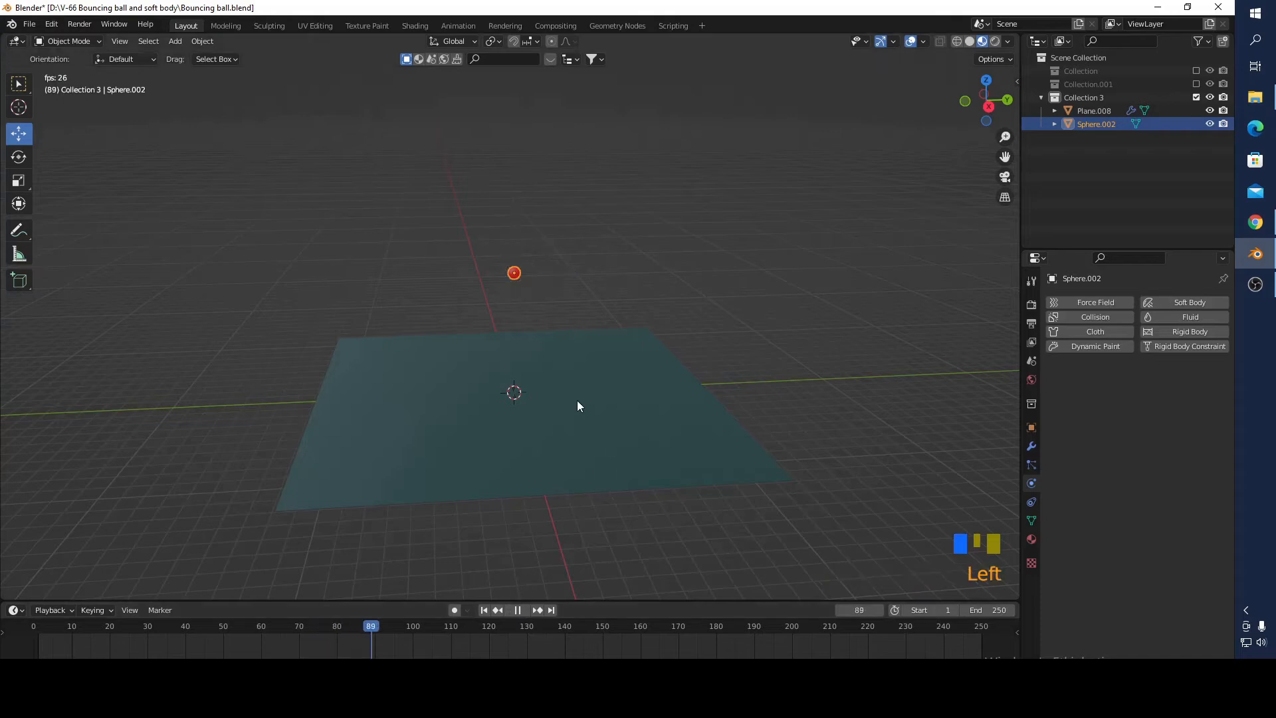
pyautogui.click(483, 610)
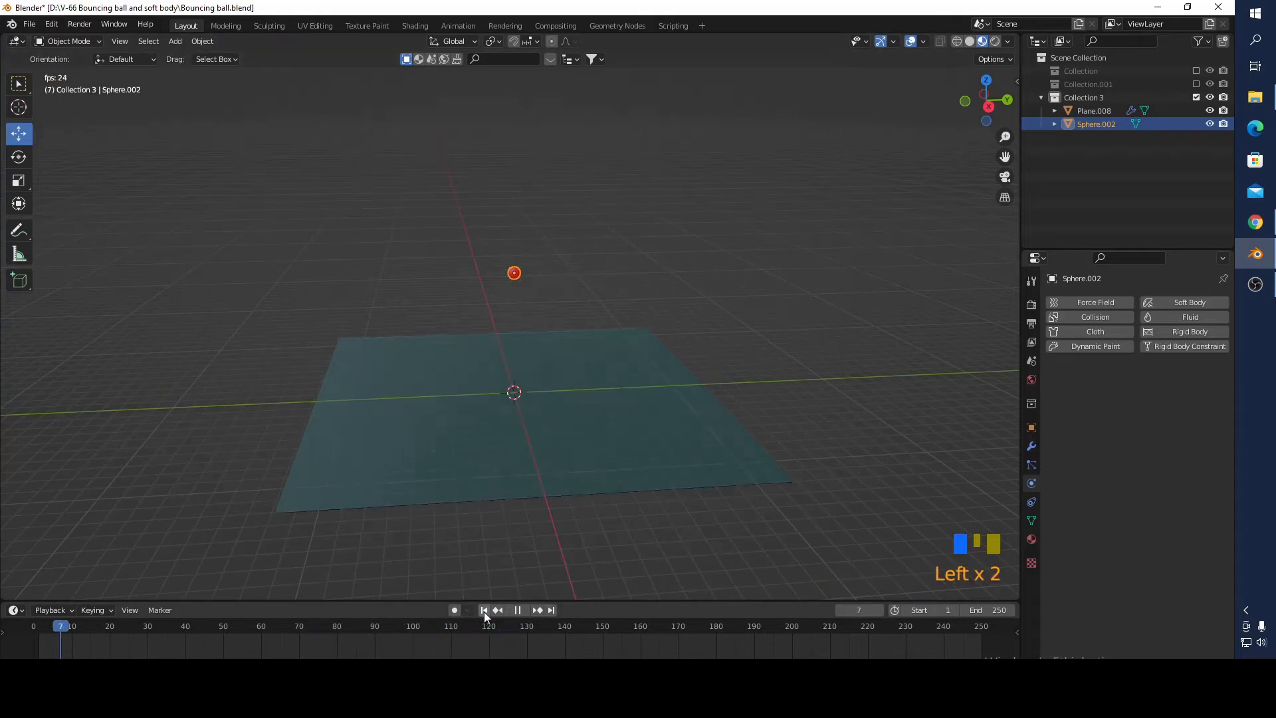
pyautogui.click(519, 608)
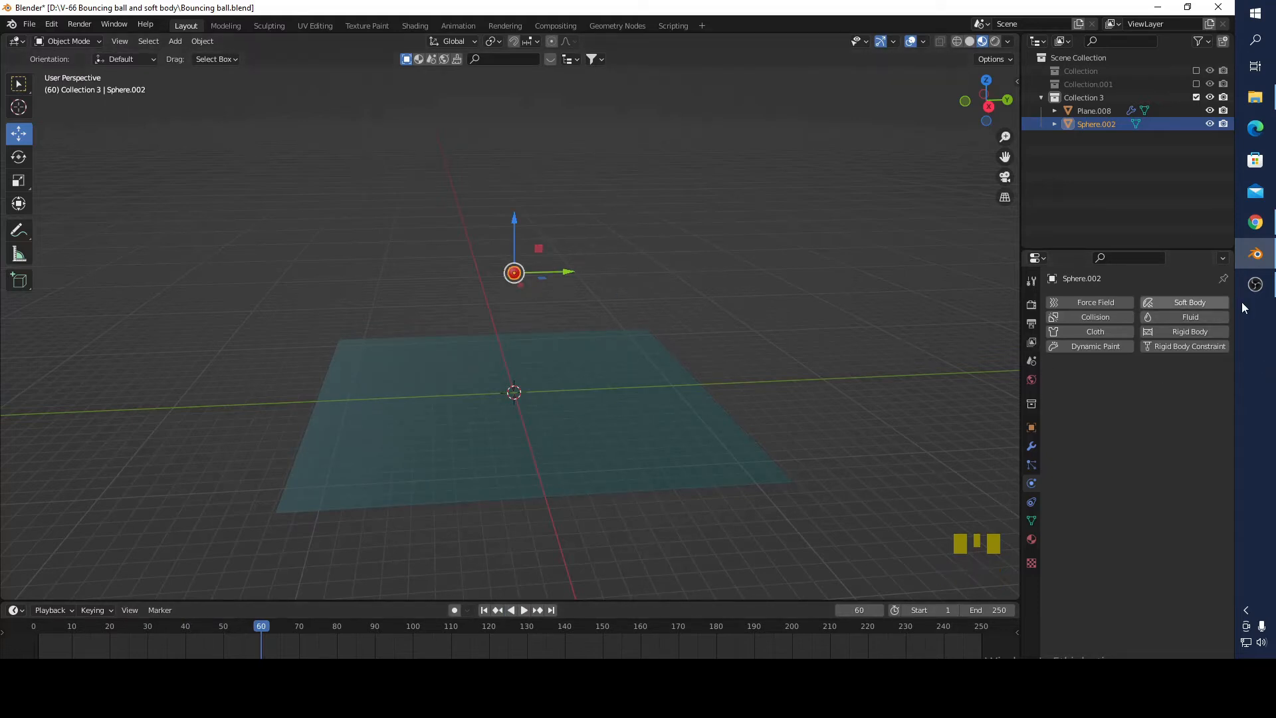
# Step: Add soft body physics to the sphere, then play the animation from the first frame and pause it
pyautogui.click(1185, 303)
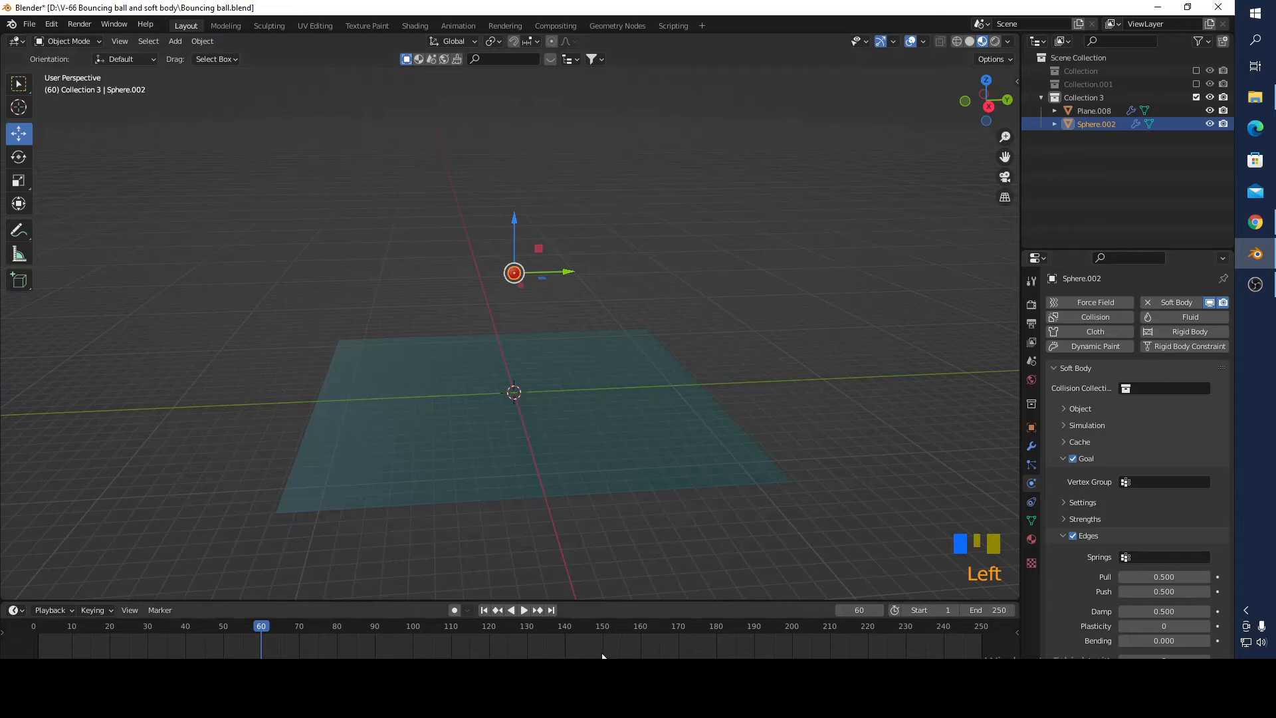
pyautogui.click(483, 610)
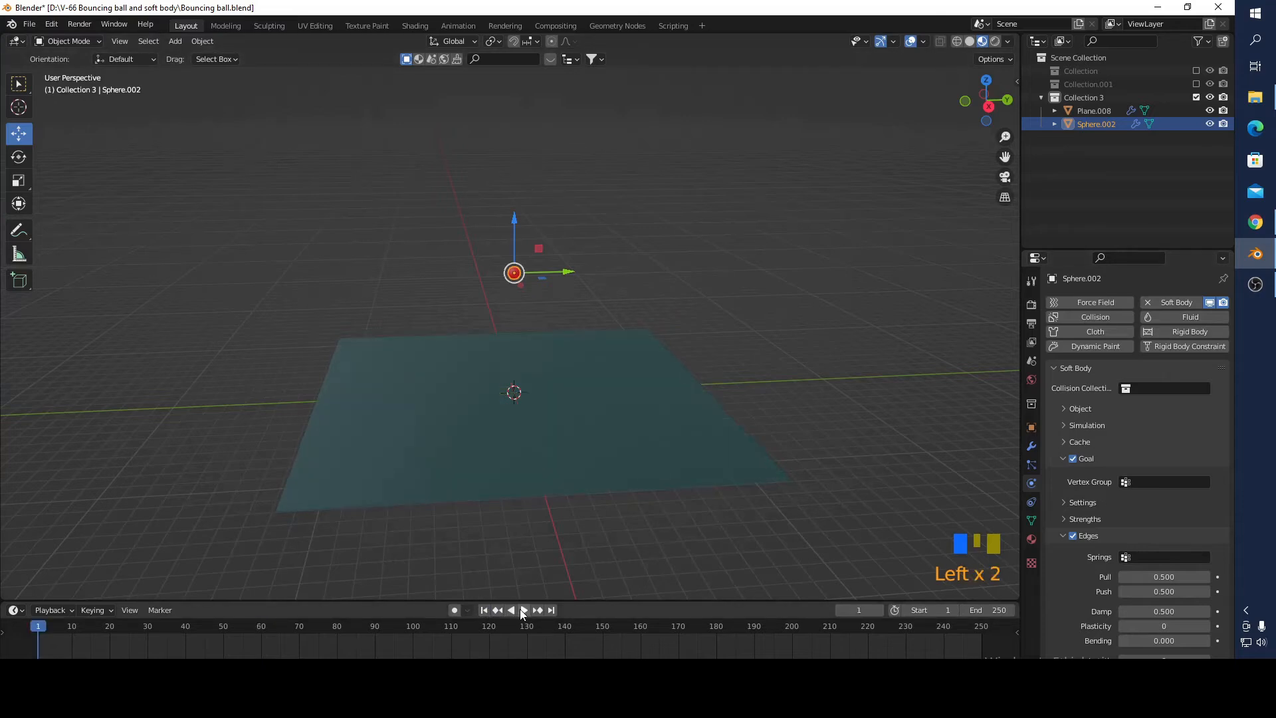
pyautogui.click(523, 610)
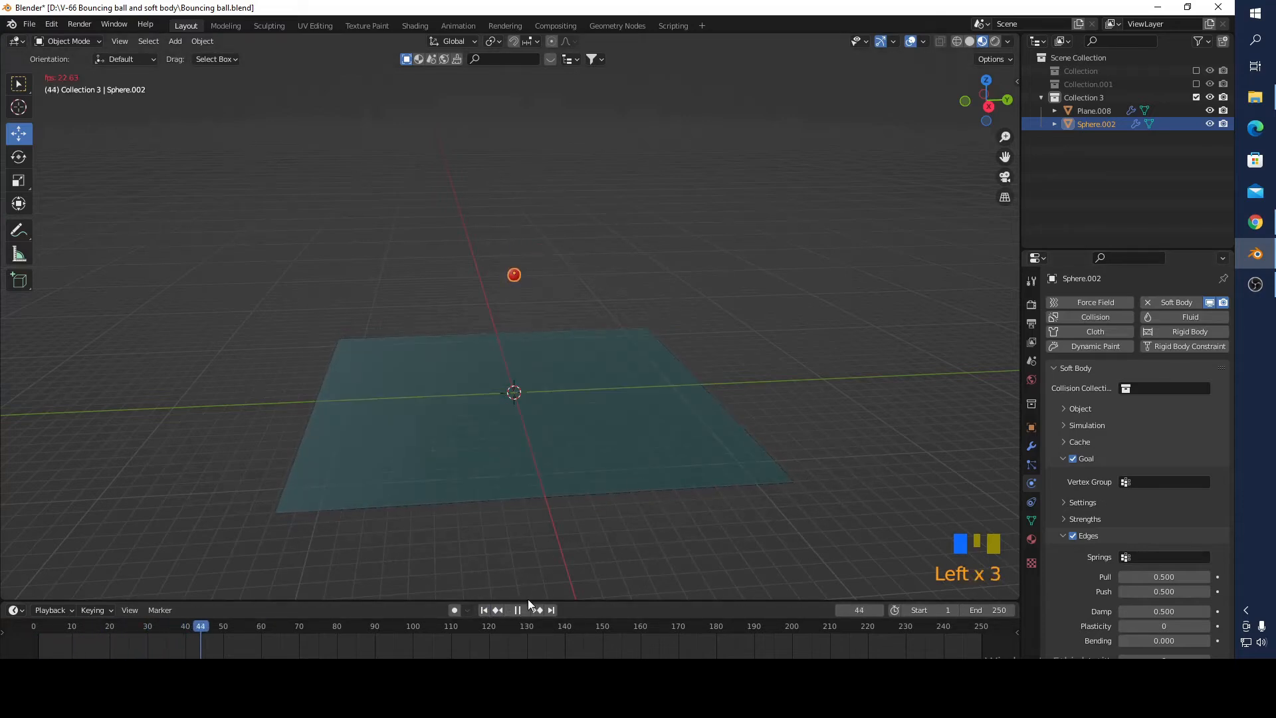
pyautogui.click(518, 610)
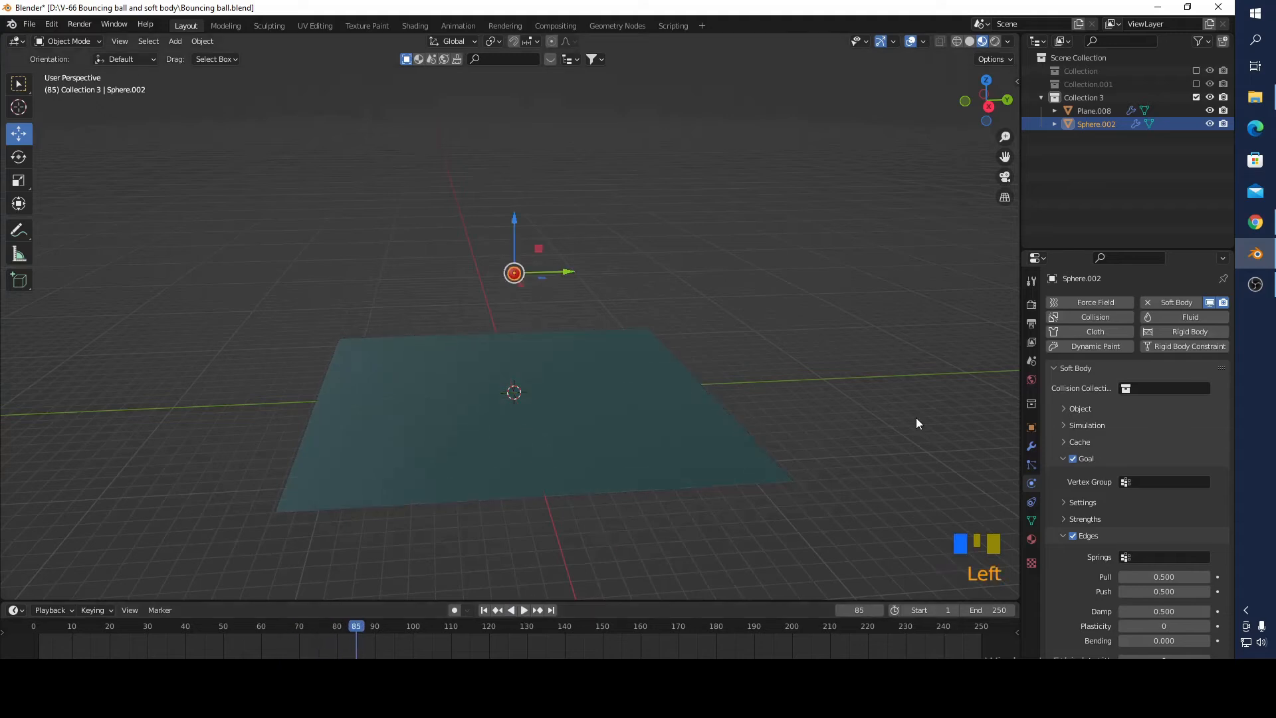
# Step: Disable the Goal option in the sphere's soft body settings, preview its fall from frame 1, and return to the first frame
pyautogui.scroll(-2, 1168, 497)
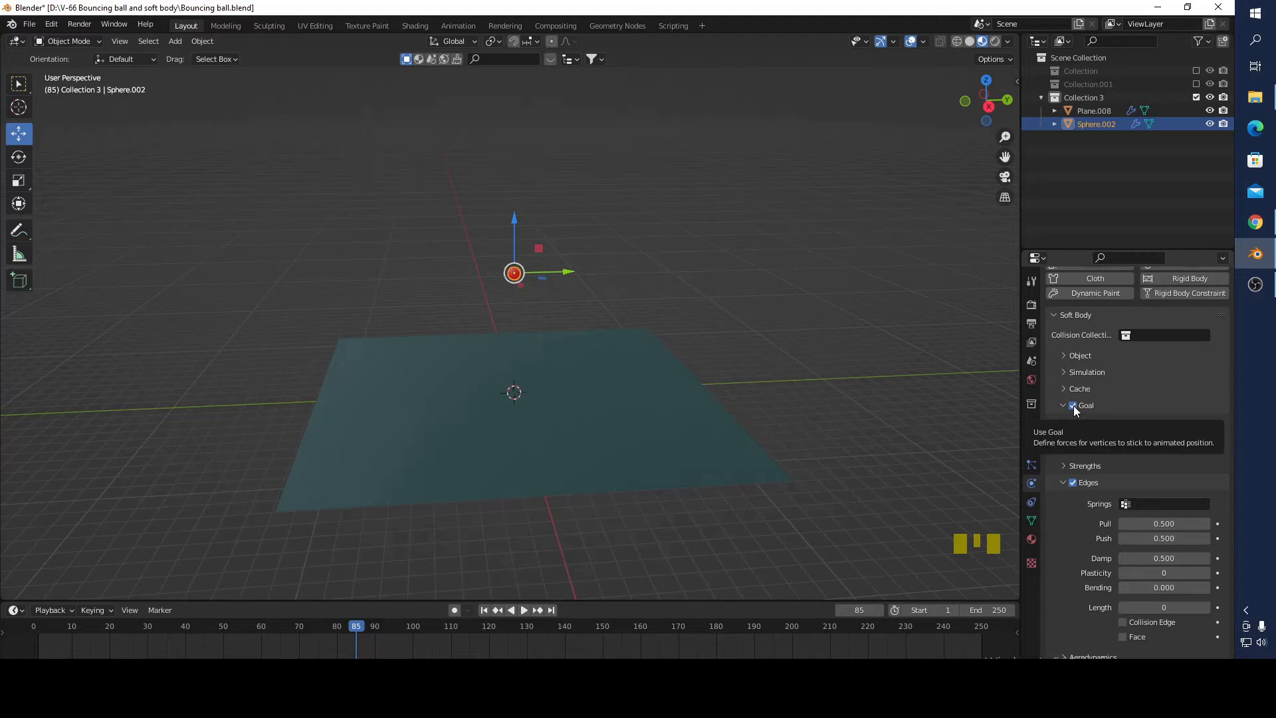
pyautogui.click(1073, 405)
pyautogui.click(483, 611)
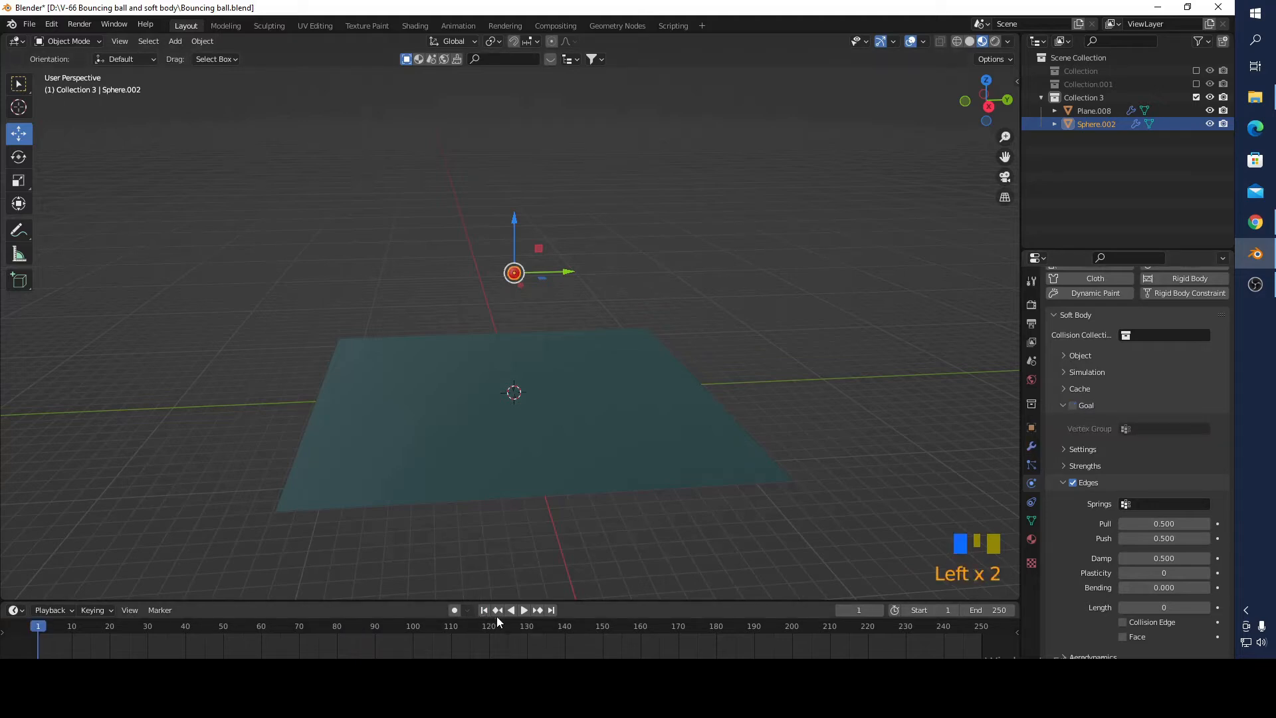
pyautogui.click(523, 610)
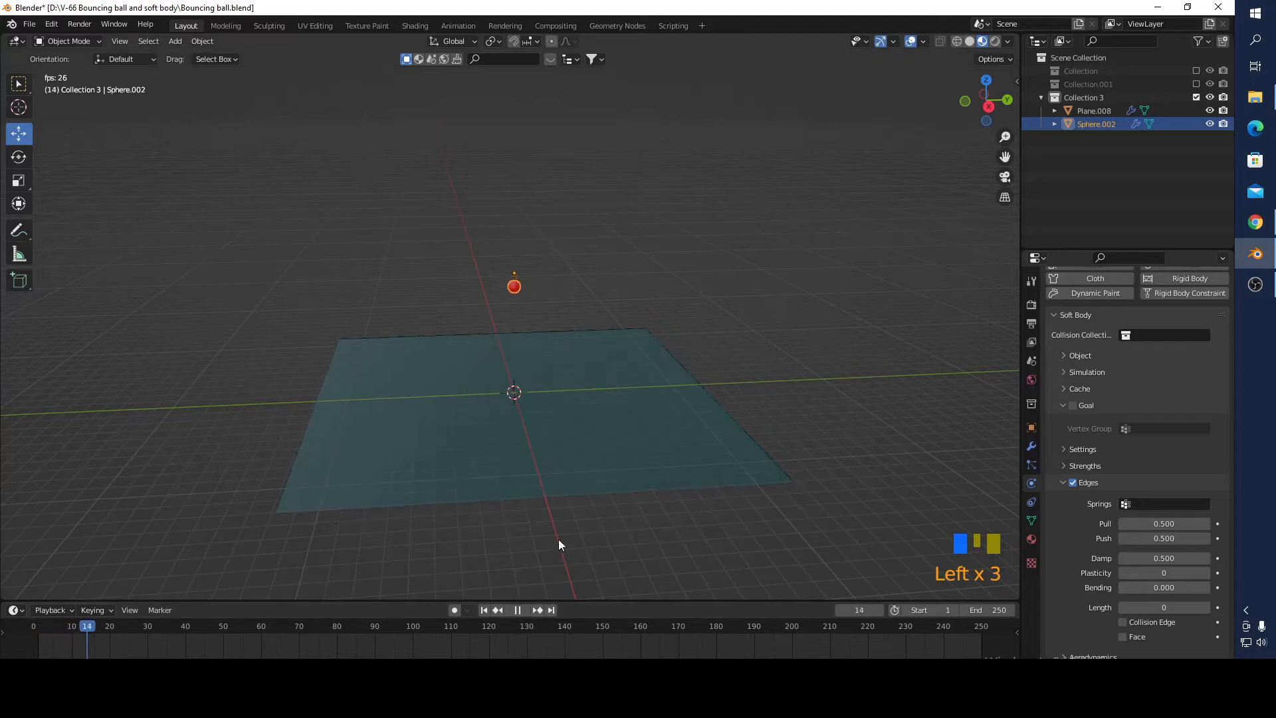
pyautogui.moveTo(608, 465); pyautogui.dragTo(607, 446, button='middle')
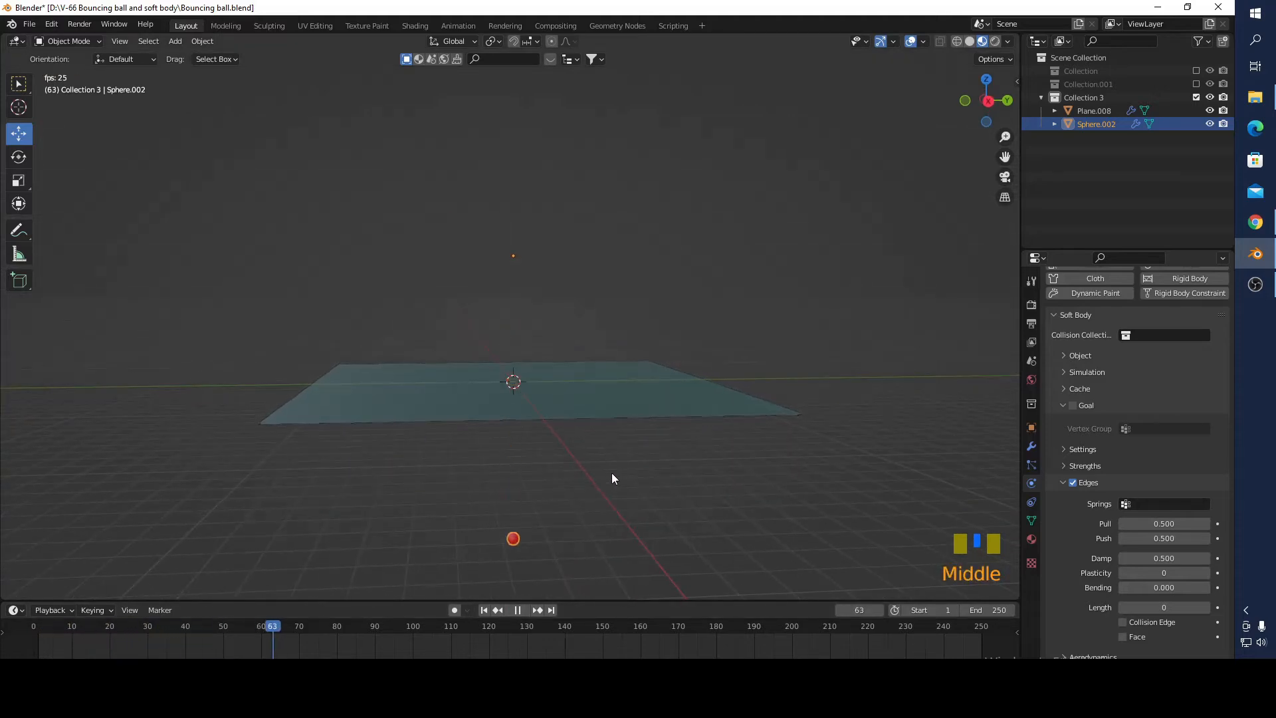
pyautogui.click(517, 610)
pyautogui.click(484, 610)
pyautogui.click(482, 612)
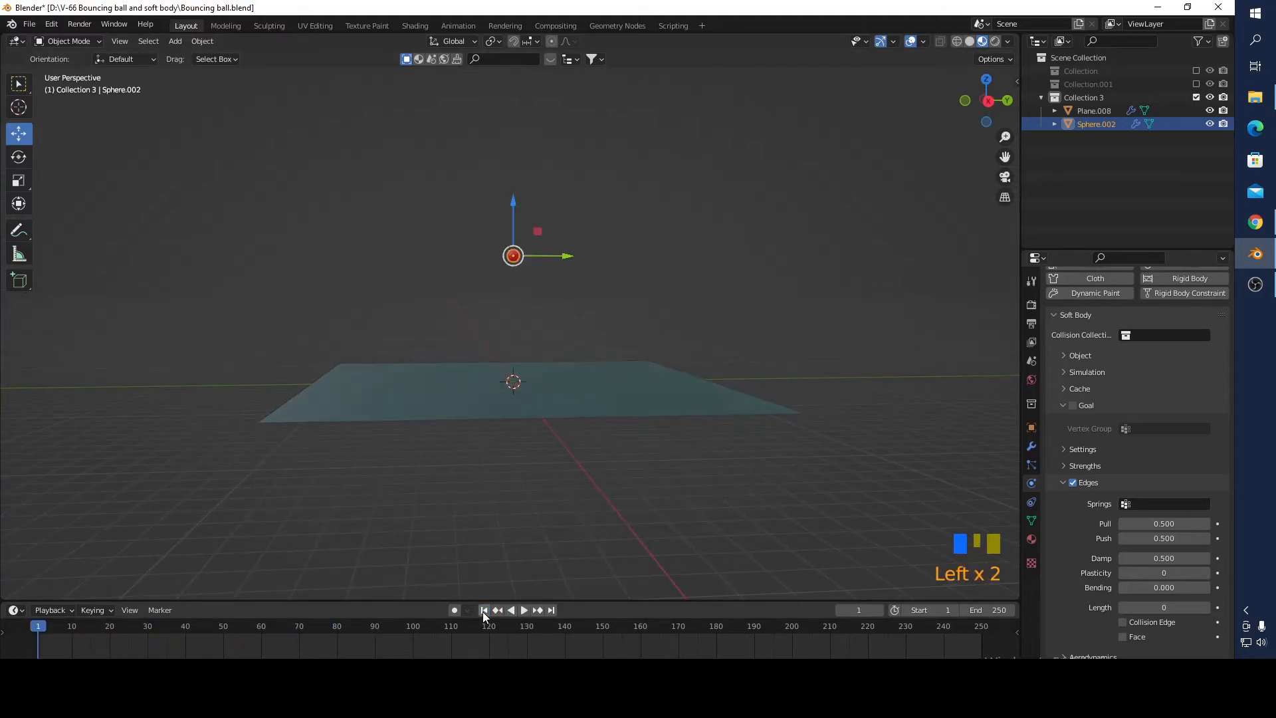
pyautogui.moveTo(572, 496); pyautogui.dragTo(567, 510, button='middle')
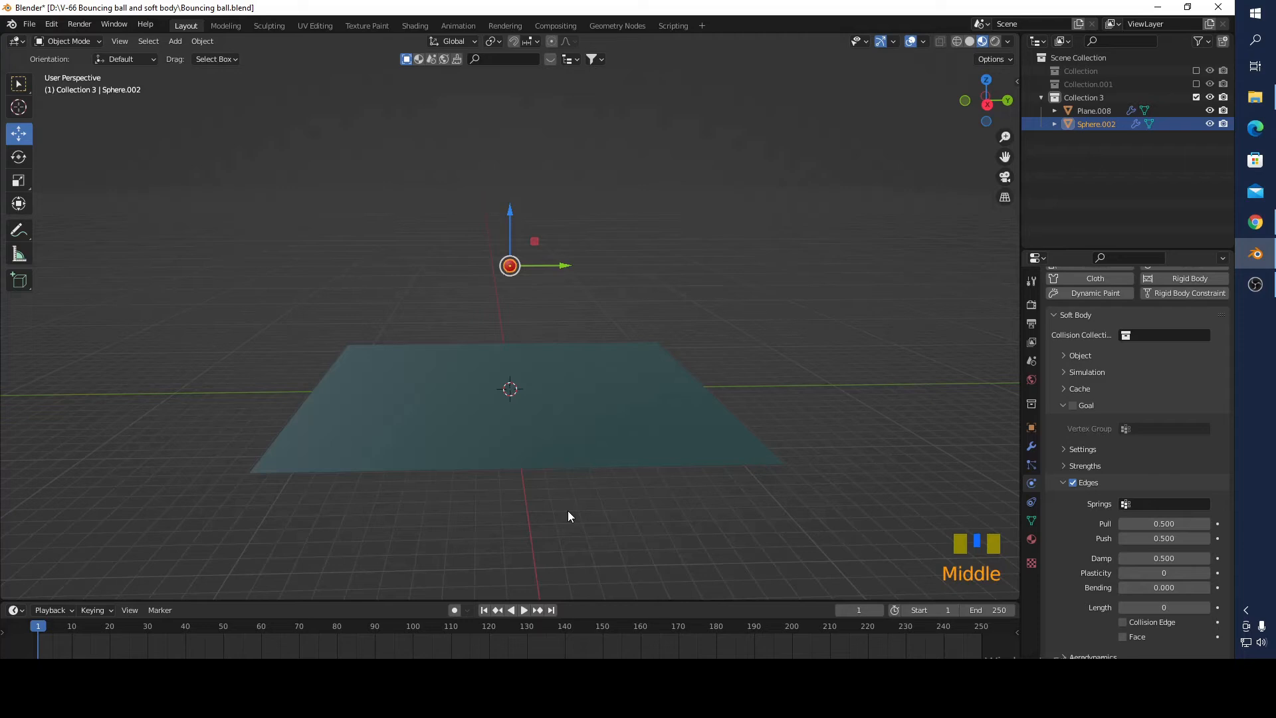
# Step: Add collision physics to the plane alongside its soft body, and play the animation from the first frame
pyautogui.click(611, 431)
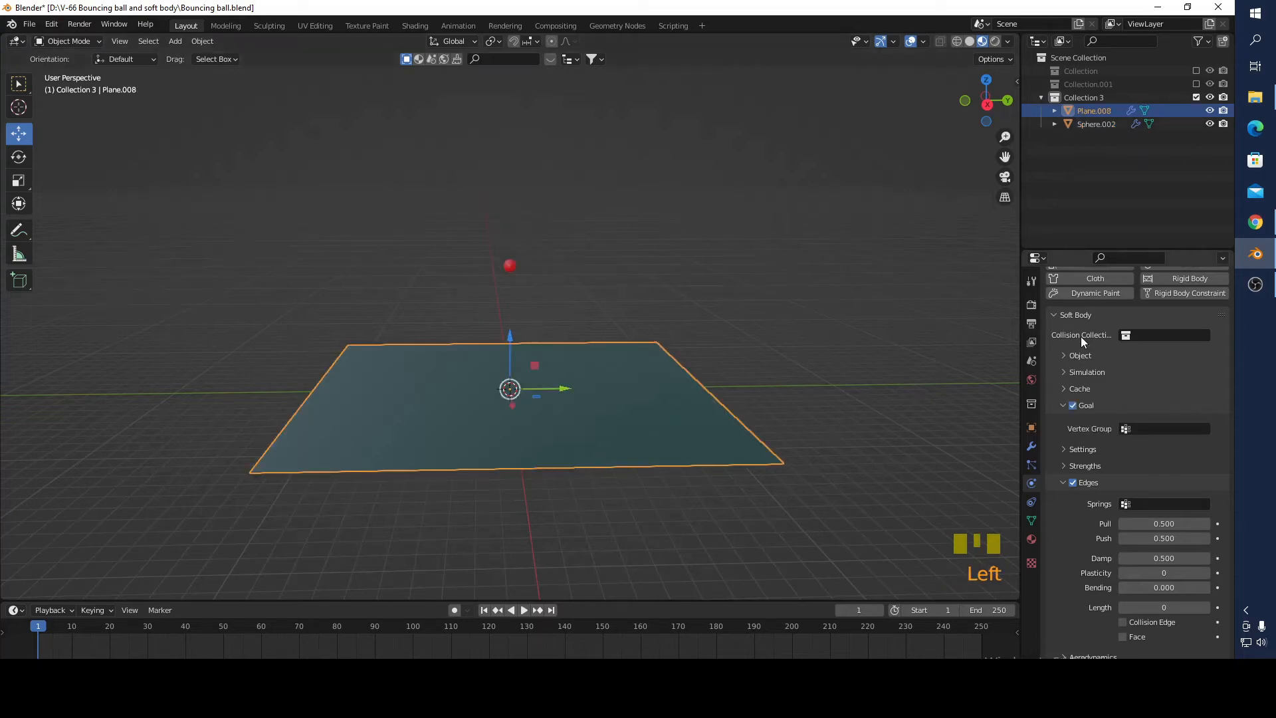
pyautogui.scroll(5, 1095, 315)
pyautogui.click(1097, 313)
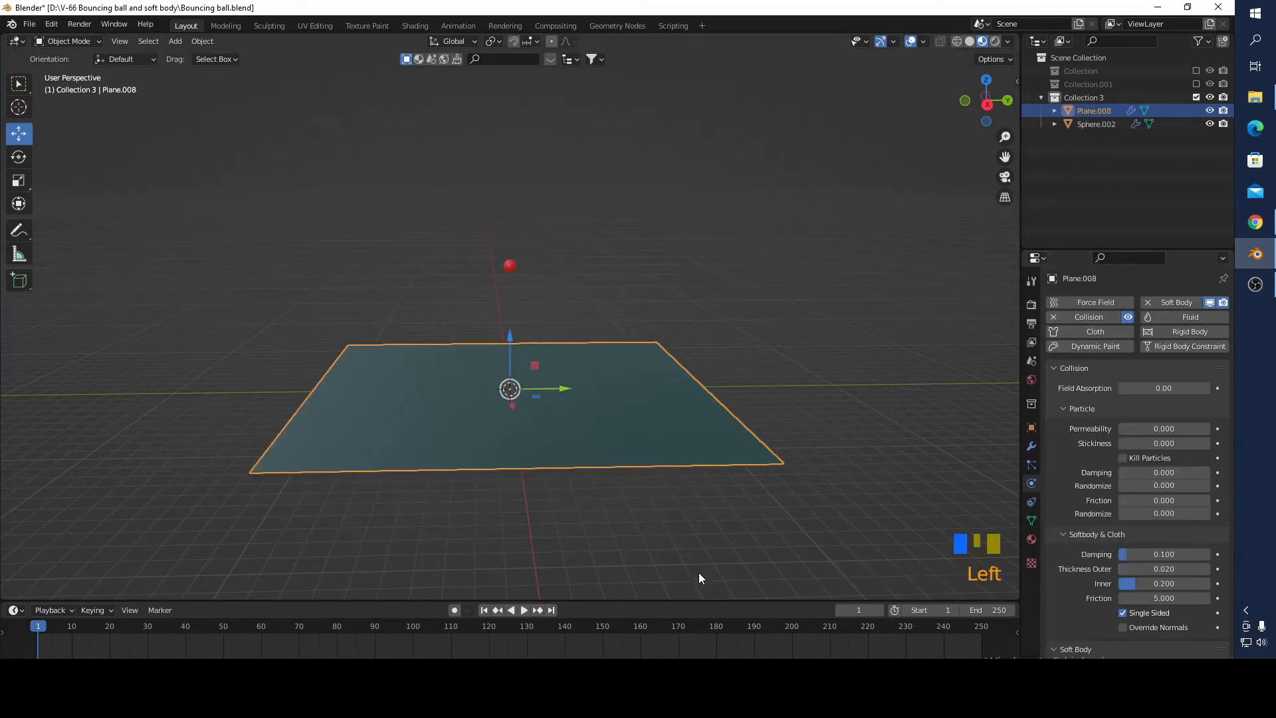
pyautogui.click(484, 613)
pyautogui.click(485, 613)
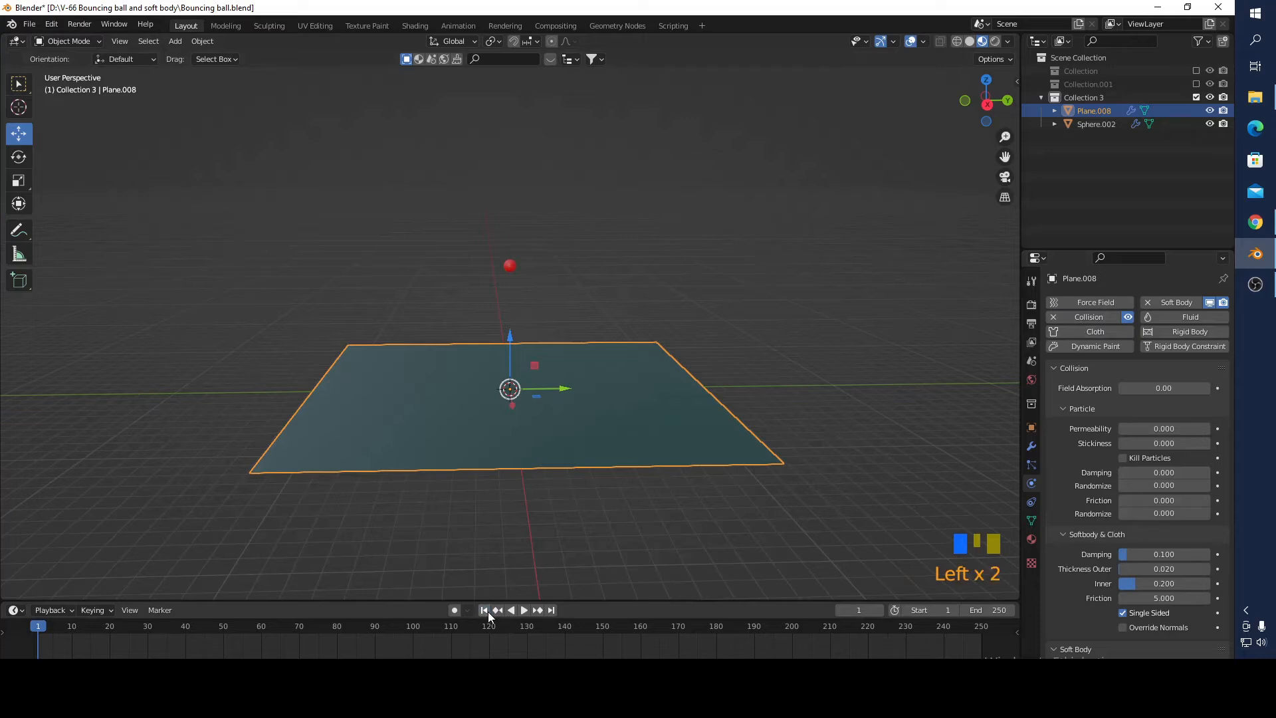
pyautogui.click(525, 610)
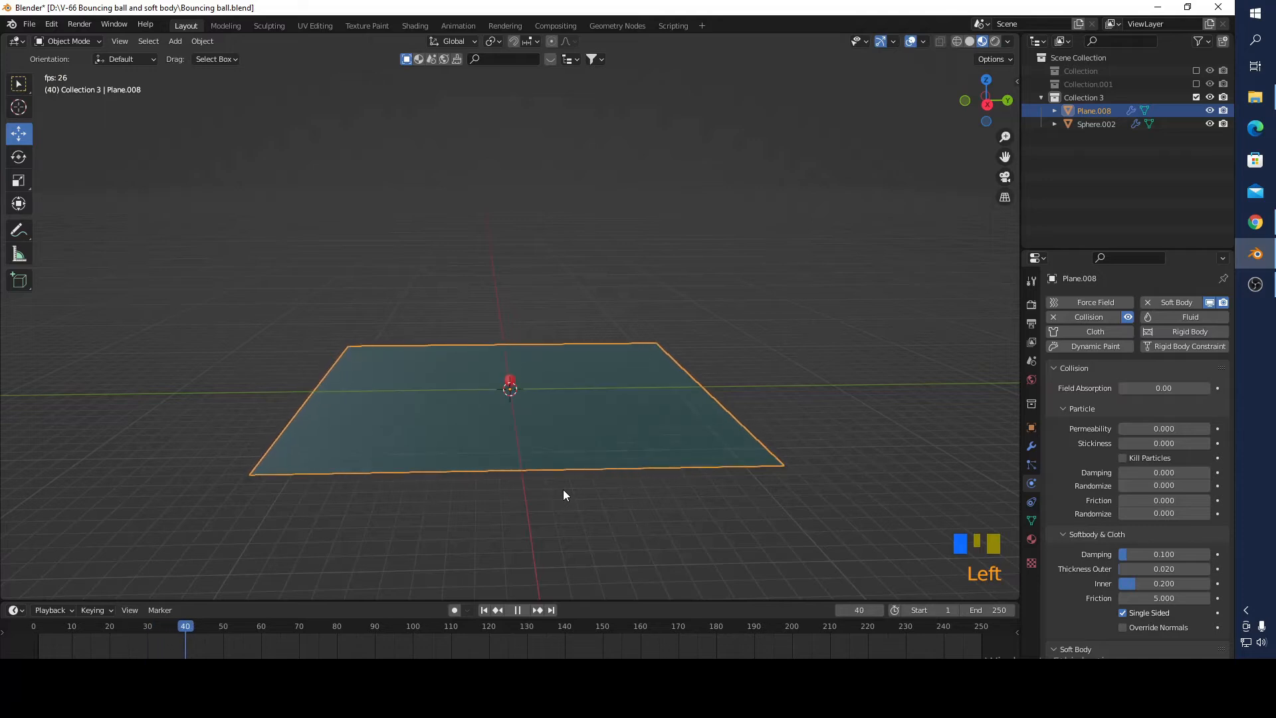
# Step: Examine the sphere's contact with the plane up close during playback, then pause and return to the first frame
pyautogui.scroll(5, 535, 436)
pyautogui.moveTo(538, 474); pyautogui.dragTo(540, 546, button='middle')
pyautogui.scroll(4, 540, 546)
pyautogui.scroll(-4, 578, 466)
pyautogui.scroll(-4, 610, 379)
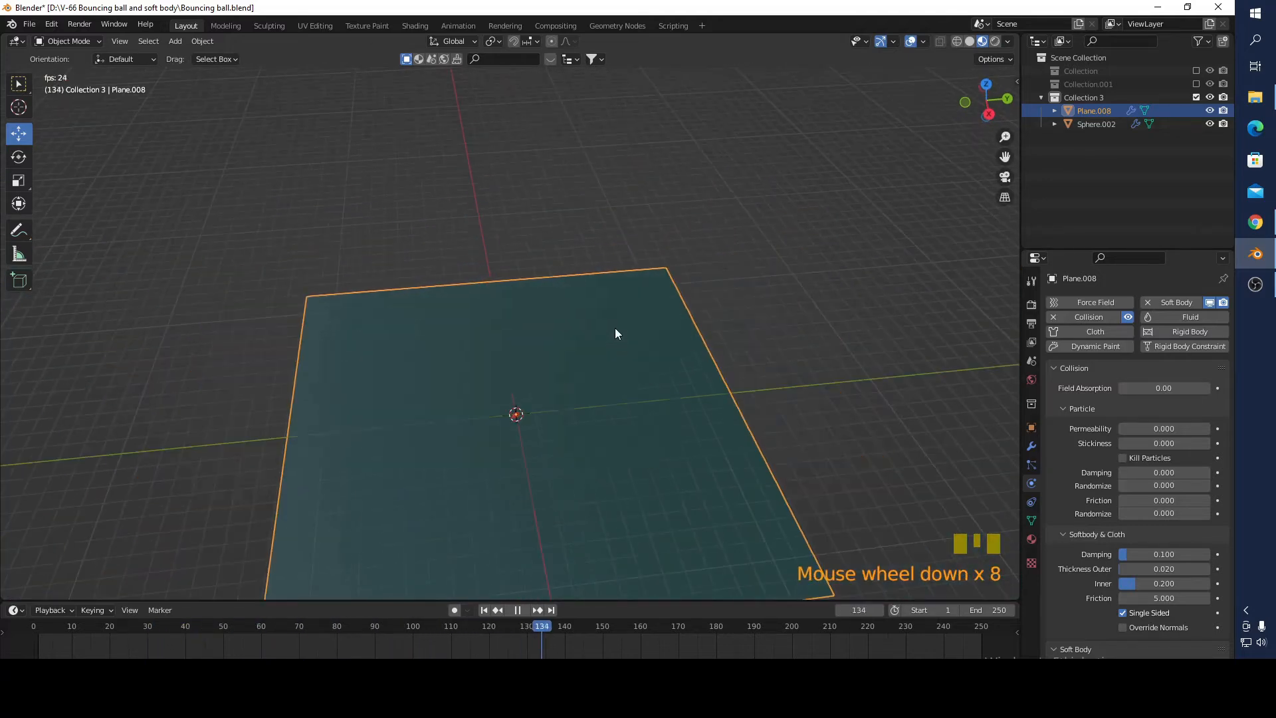
pyautogui.click(516, 611)
pyautogui.click(493, 610)
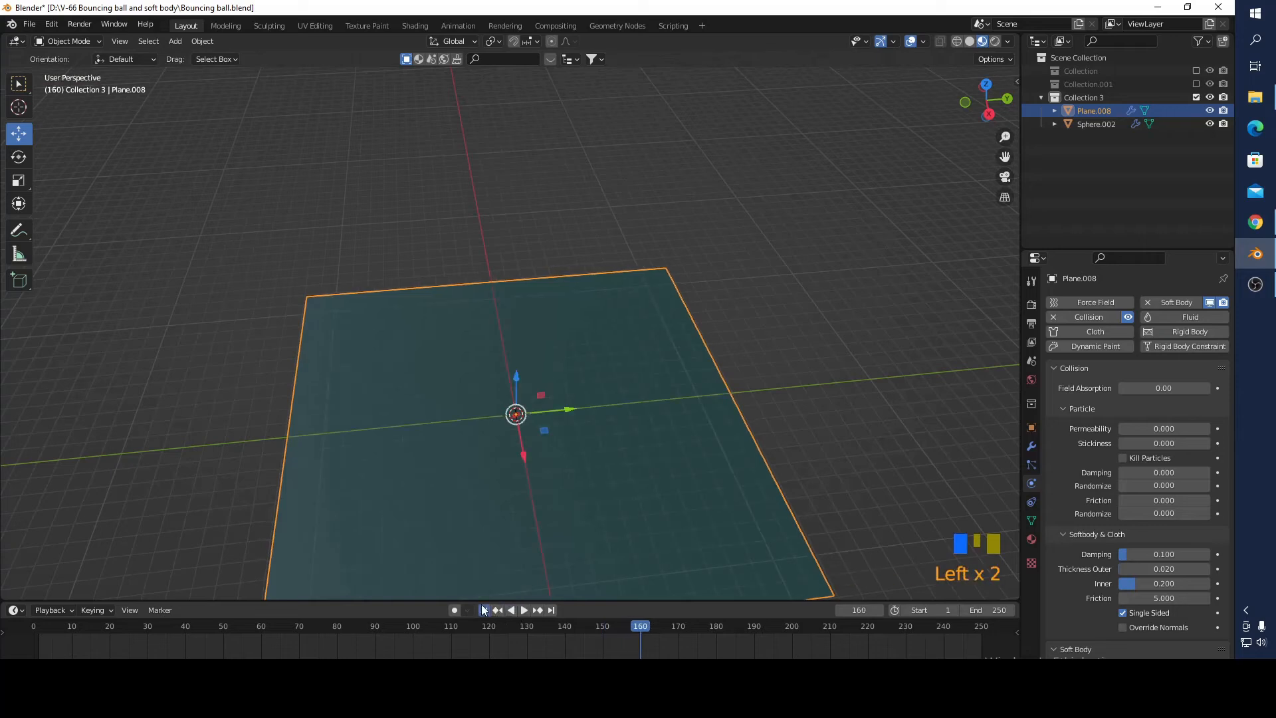
# Step: Scale the sphere up uniformly by a factor of about 6.58
pyautogui.click(514, 305)
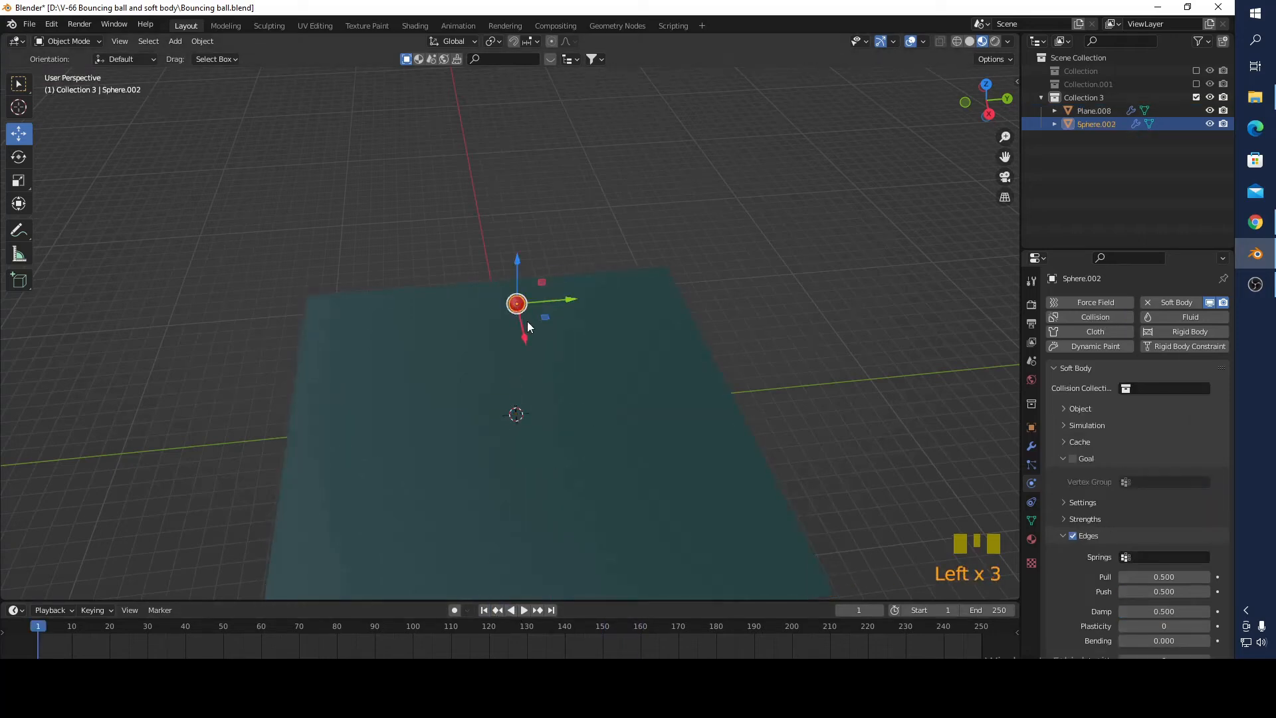
pyautogui.press('s')
pyautogui.click(646, 349)
pyautogui.moveTo(686, 349); pyautogui.dragTo(672, 293, button='middle')
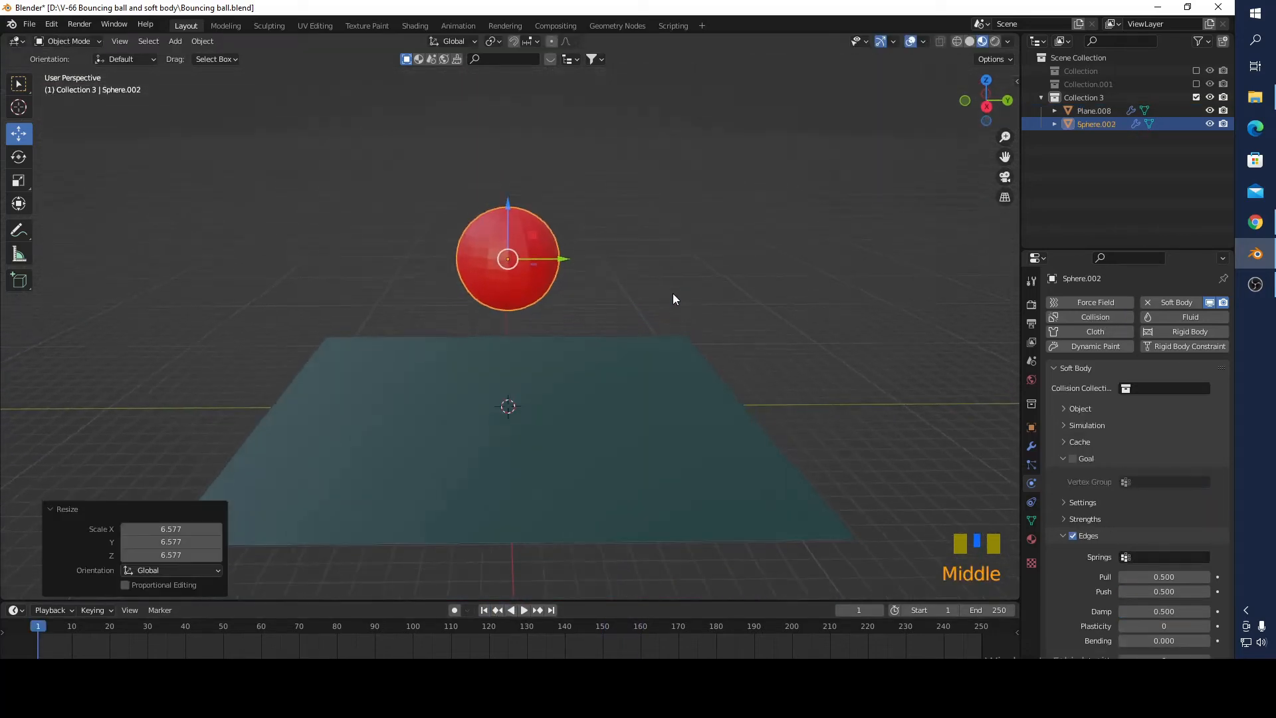
pyautogui.scroll(-1, 673, 305)
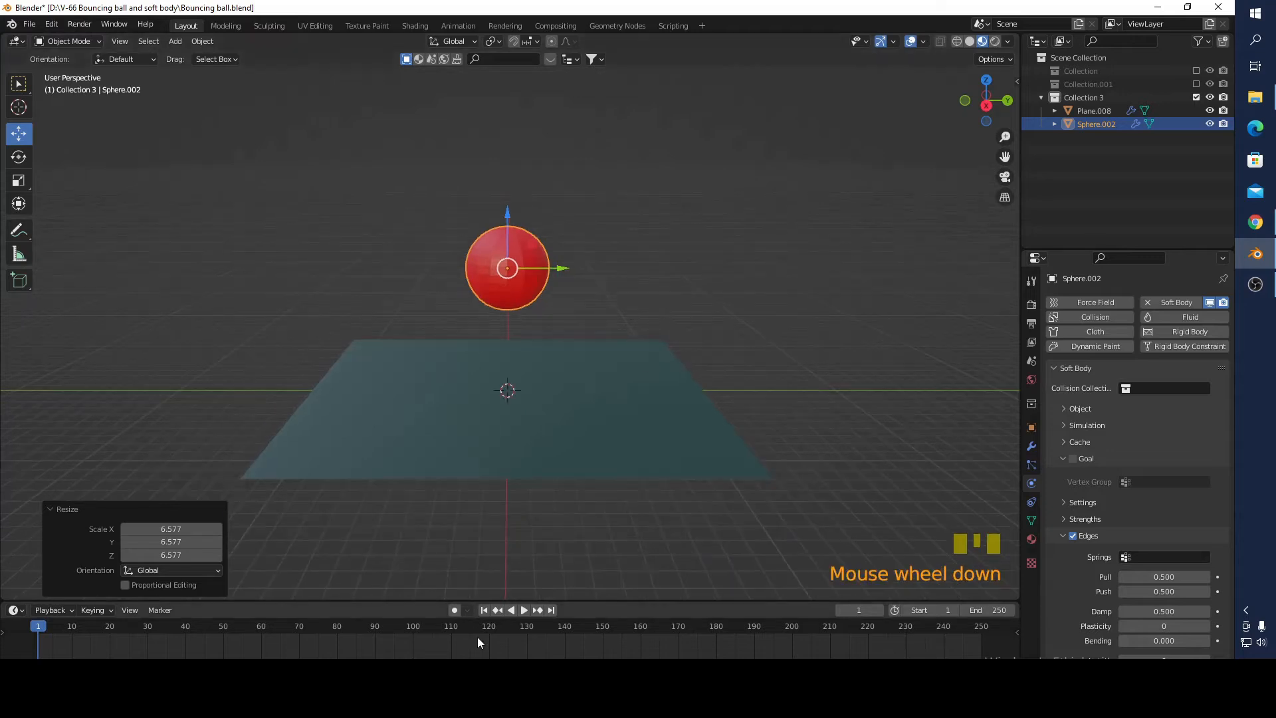
# Step: Preview the enlarged sphere's fall onto the plane, pause it, and return to the first frame
pyautogui.click(523, 610)
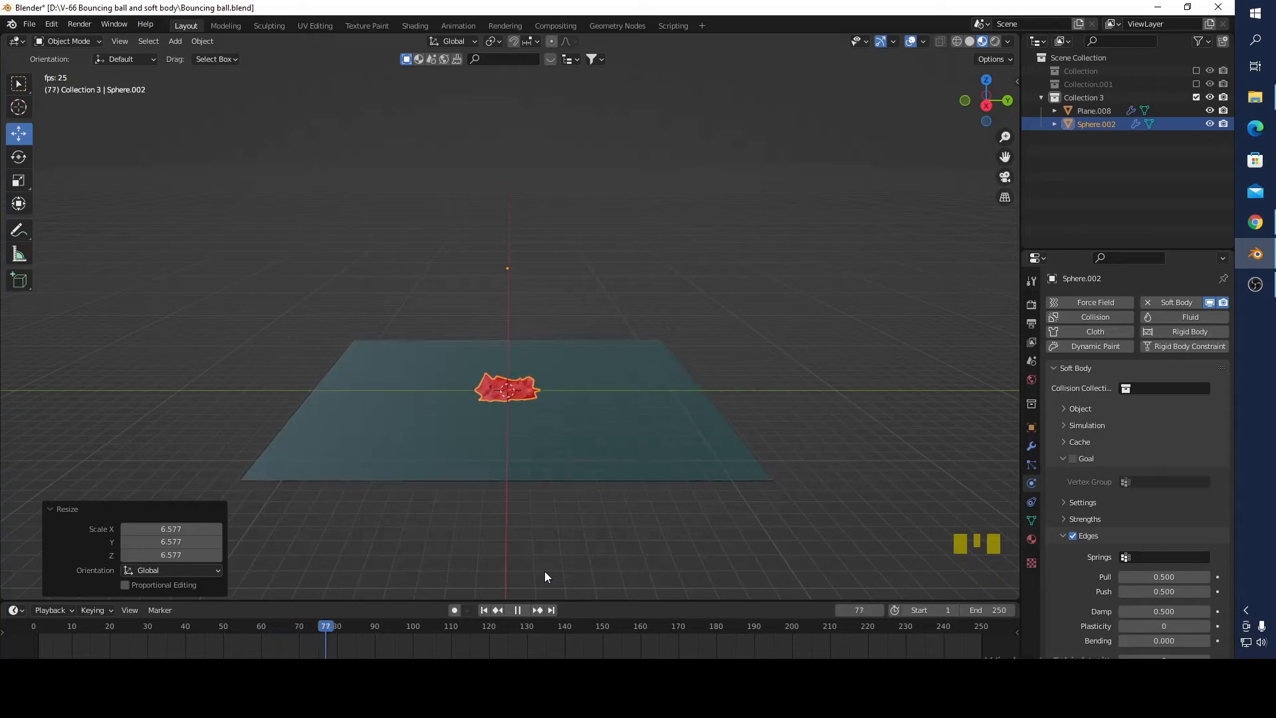
pyautogui.click(521, 611)
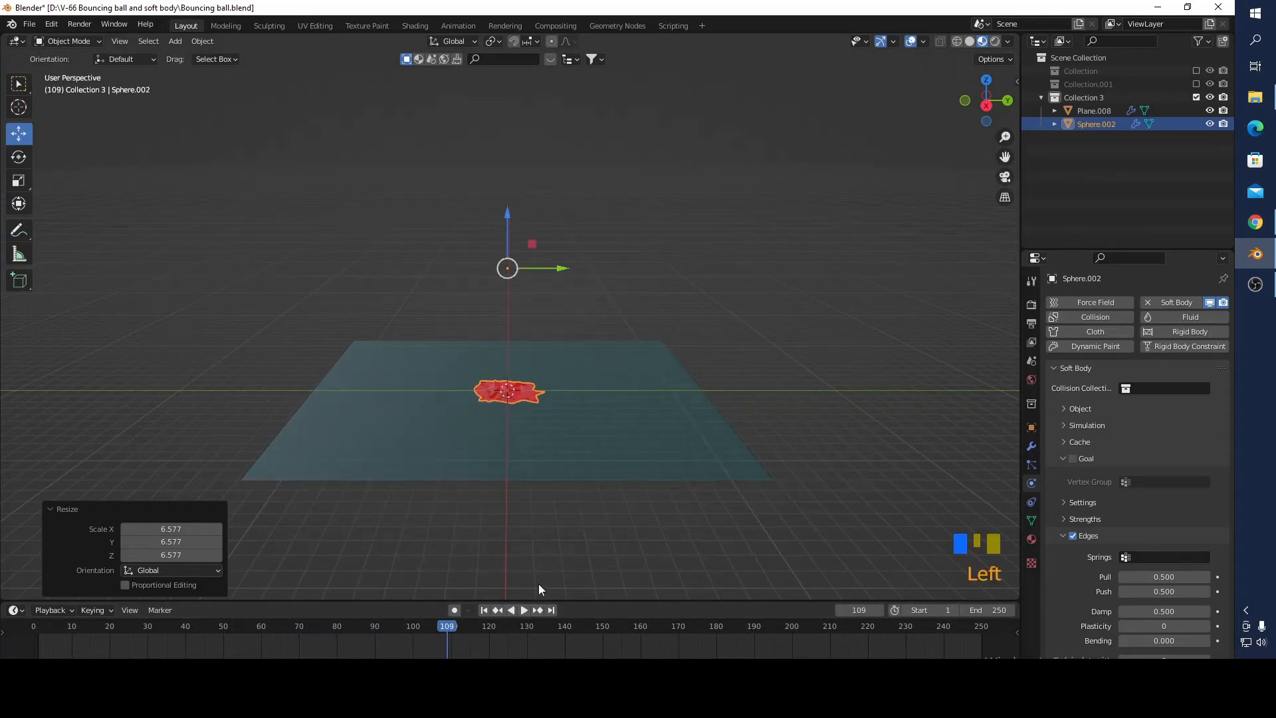
pyautogui.click(483, 611)
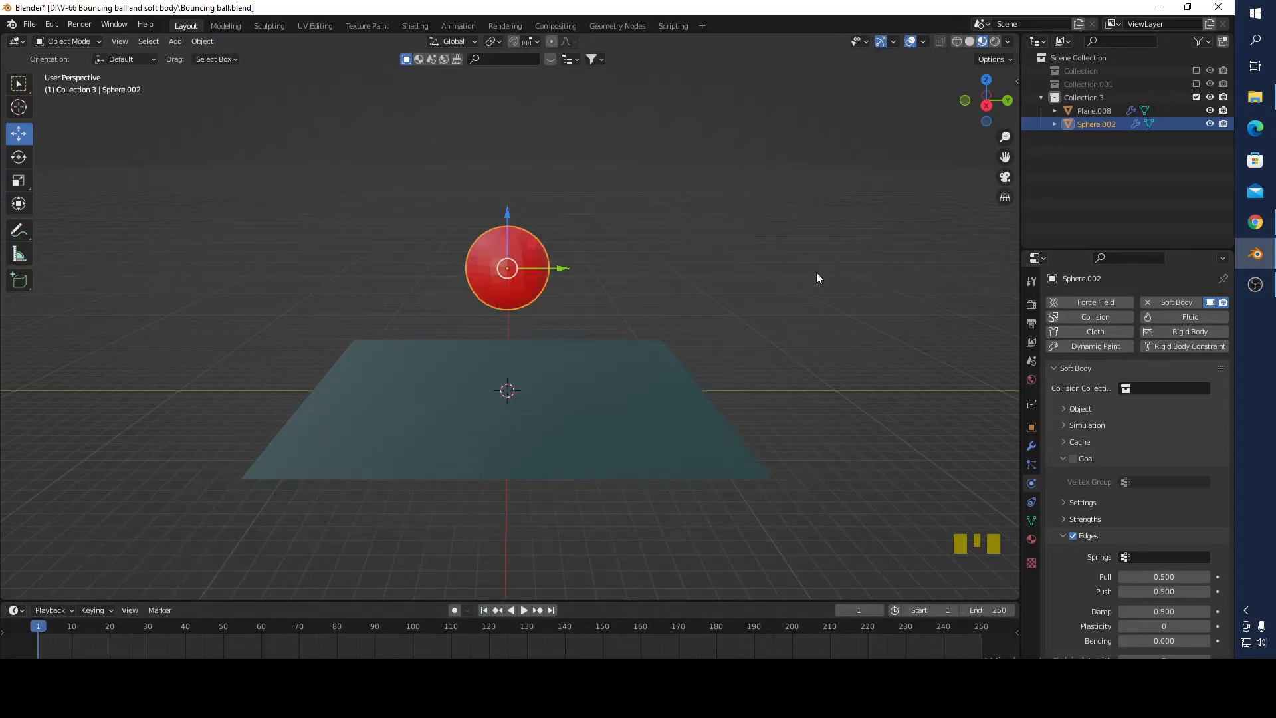
# Step: Enable Stiffness in the sphere's soft body settings, preview the fall from the first frame, and return to the start
pyautogui.scroll(-4, 1170, 522)
pyautogui.scroll(-4, 1167, 519)
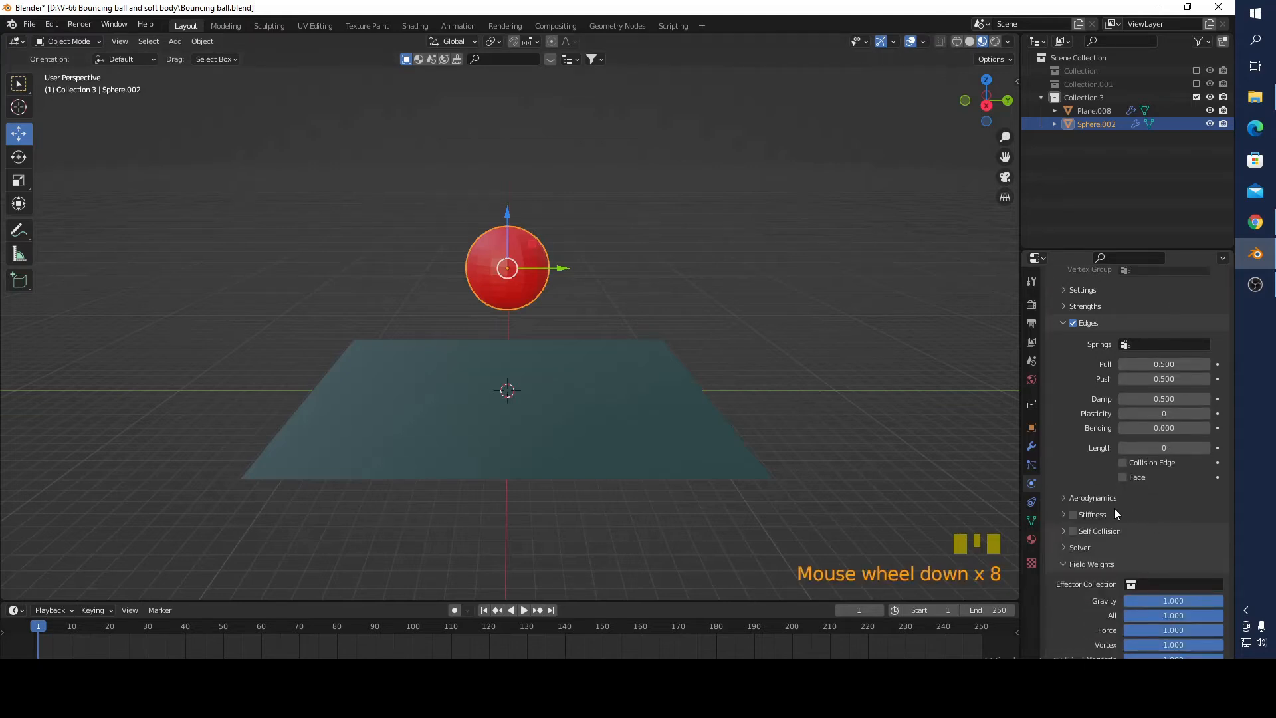
pyautogui.click(1074, 515)
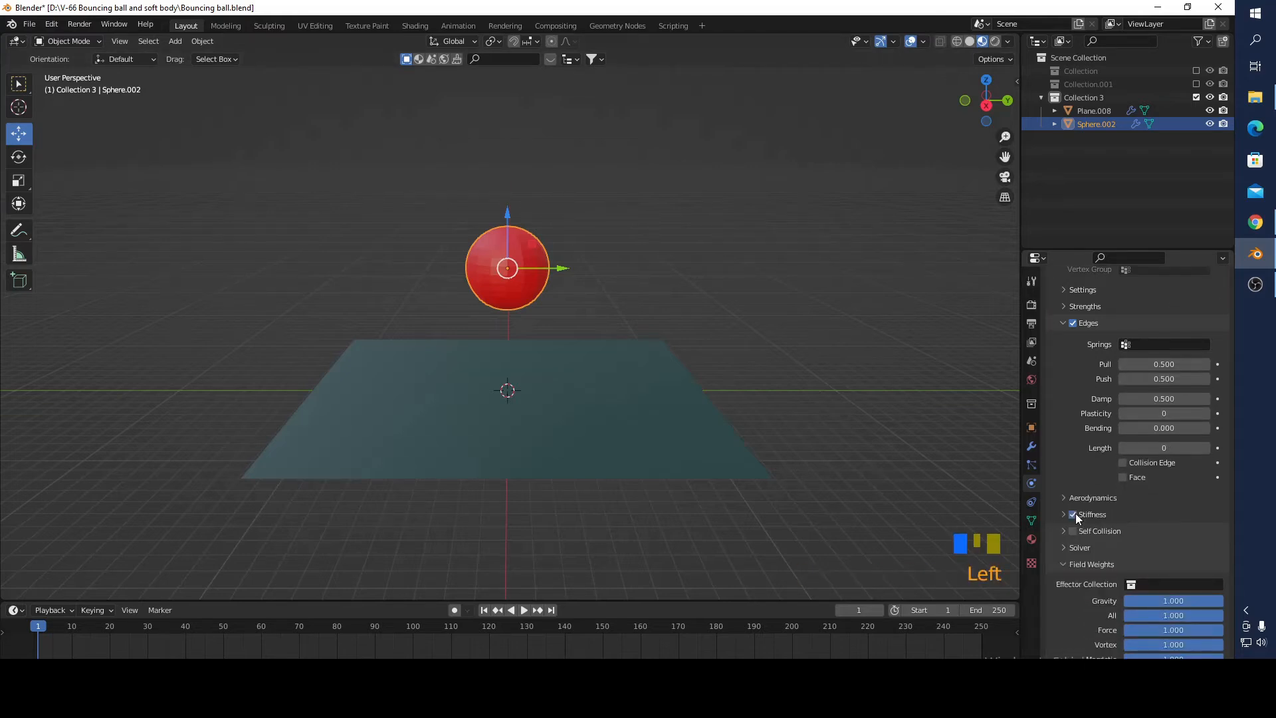
pyautogui.click(483, 610)
pyautogui.click(525, 610)
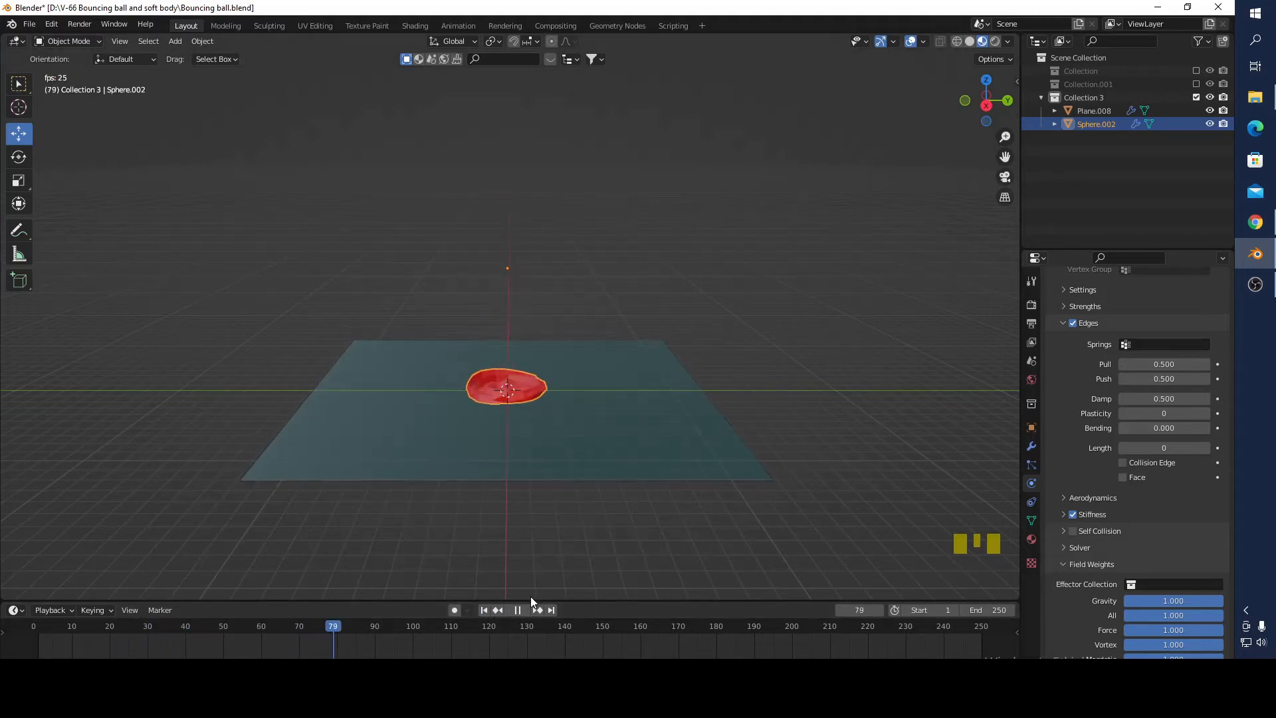
pyautogui.click(519, 611)
pyautogui.click(484, 611)
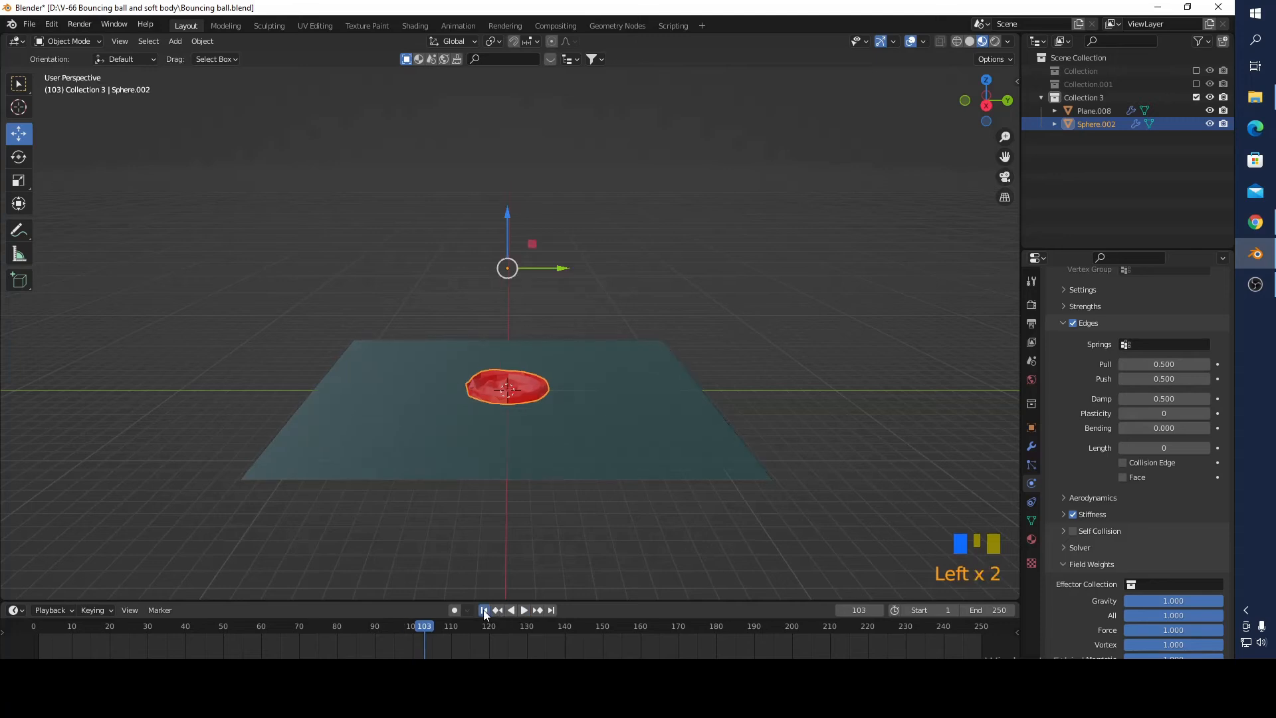
# Step: Set the sphere's soft body edge Bending to 4, preview the fall, and return to the first frame
pyautogui.click(1162, 429)
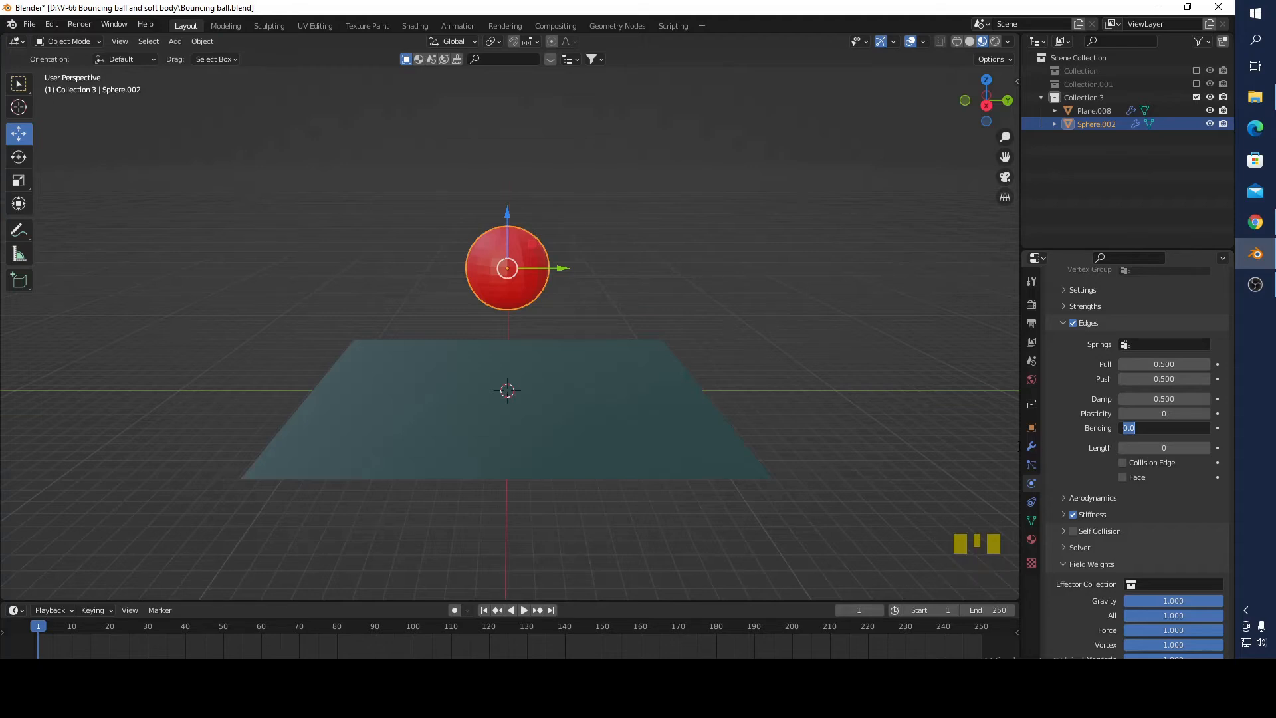
pyautogui.press('Return')
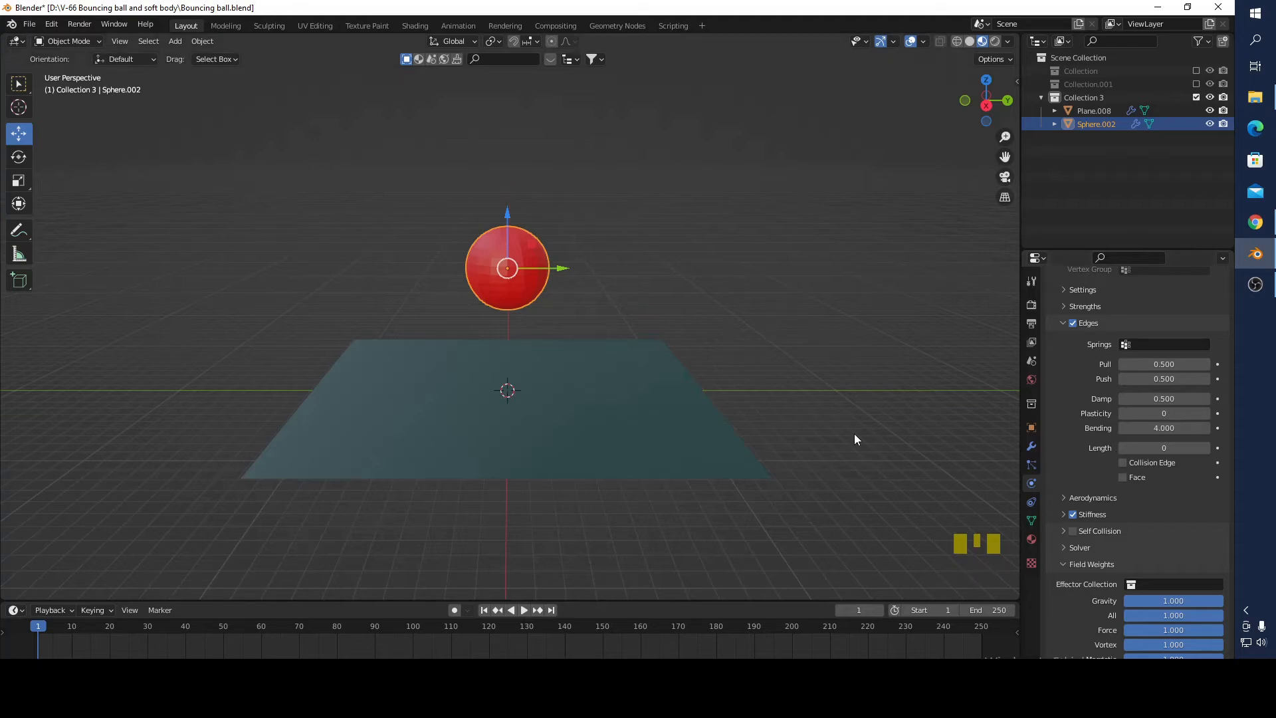
pyautogui.click(485, 610)
pyautogui.click(523, 611)
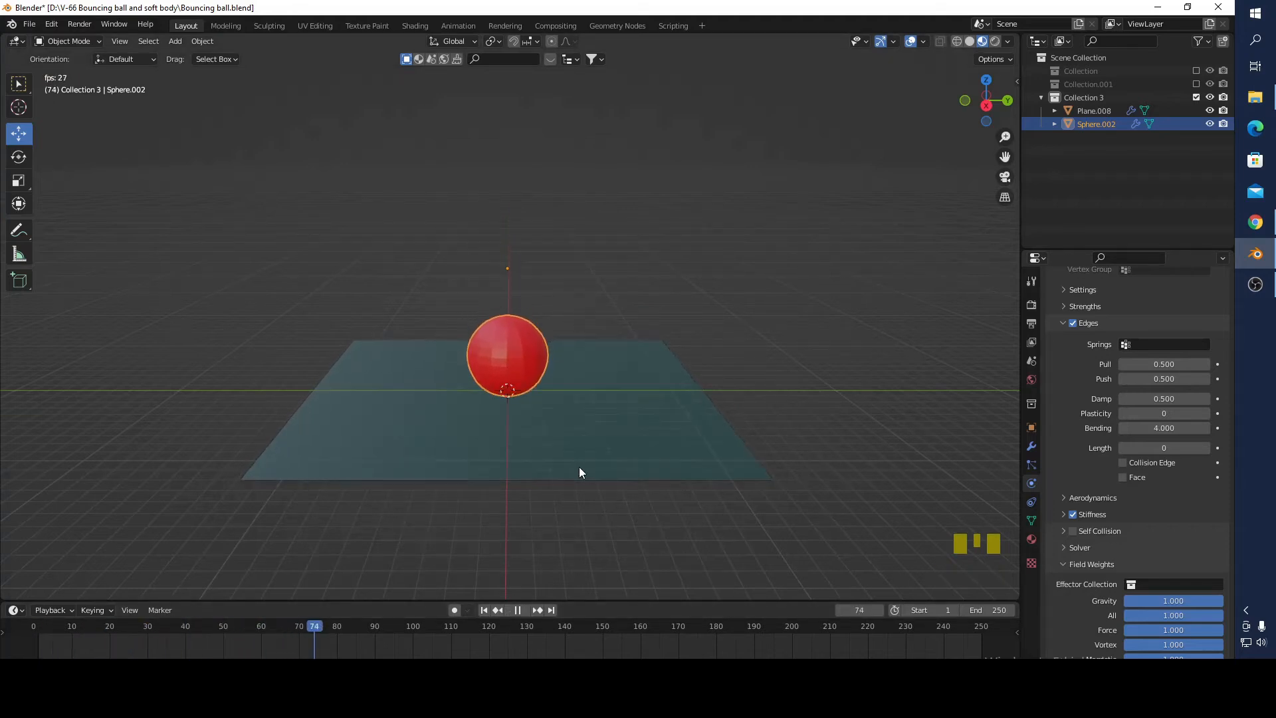
pyautogui.click(517, 610)
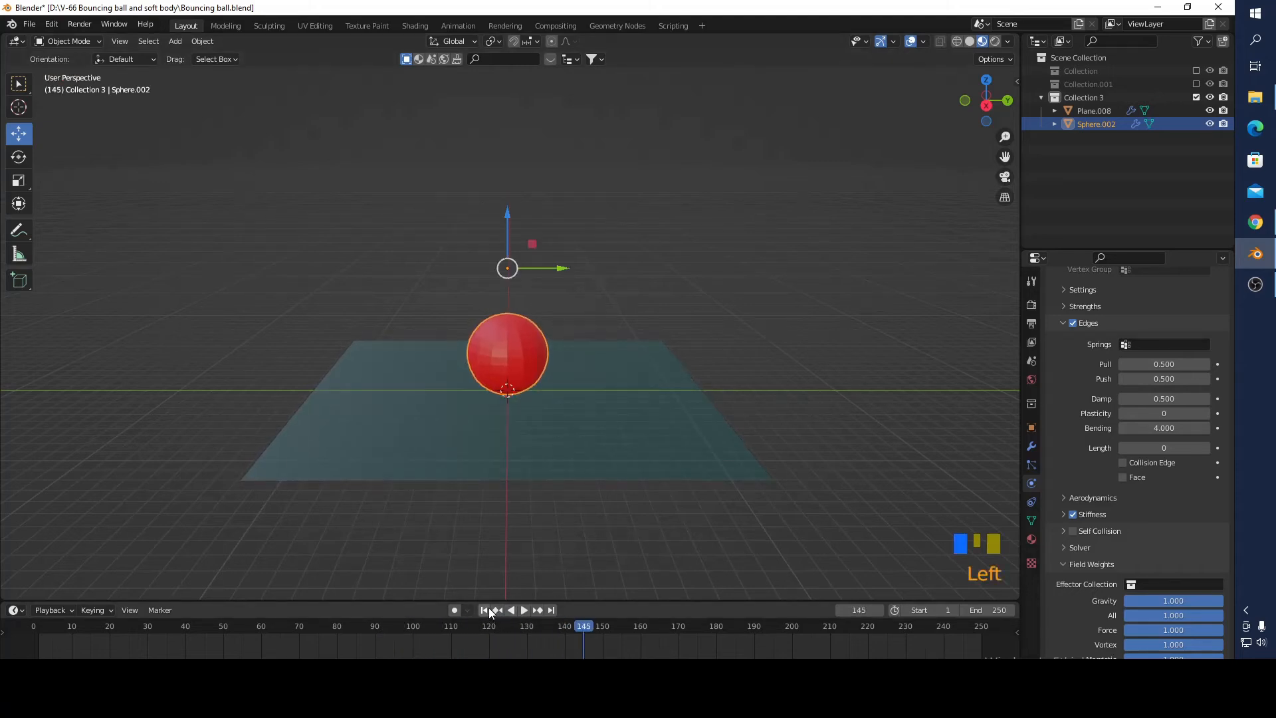
pyautogui.click(488, 610)
# Step: Set the sphere's soft body edge Bending to 8, preview the fall, and return to the first frame
pyautogui.click(1159, 428)
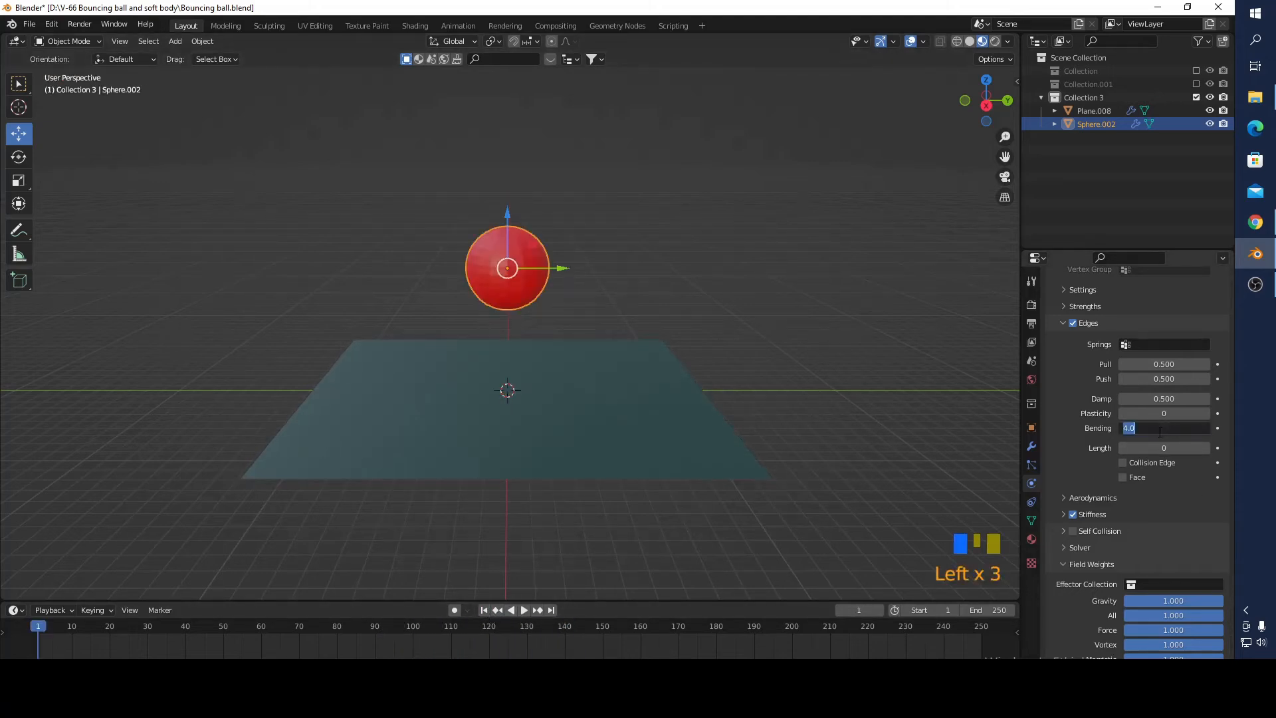
pyautogui.write('8')
pyautogui.press('Return')
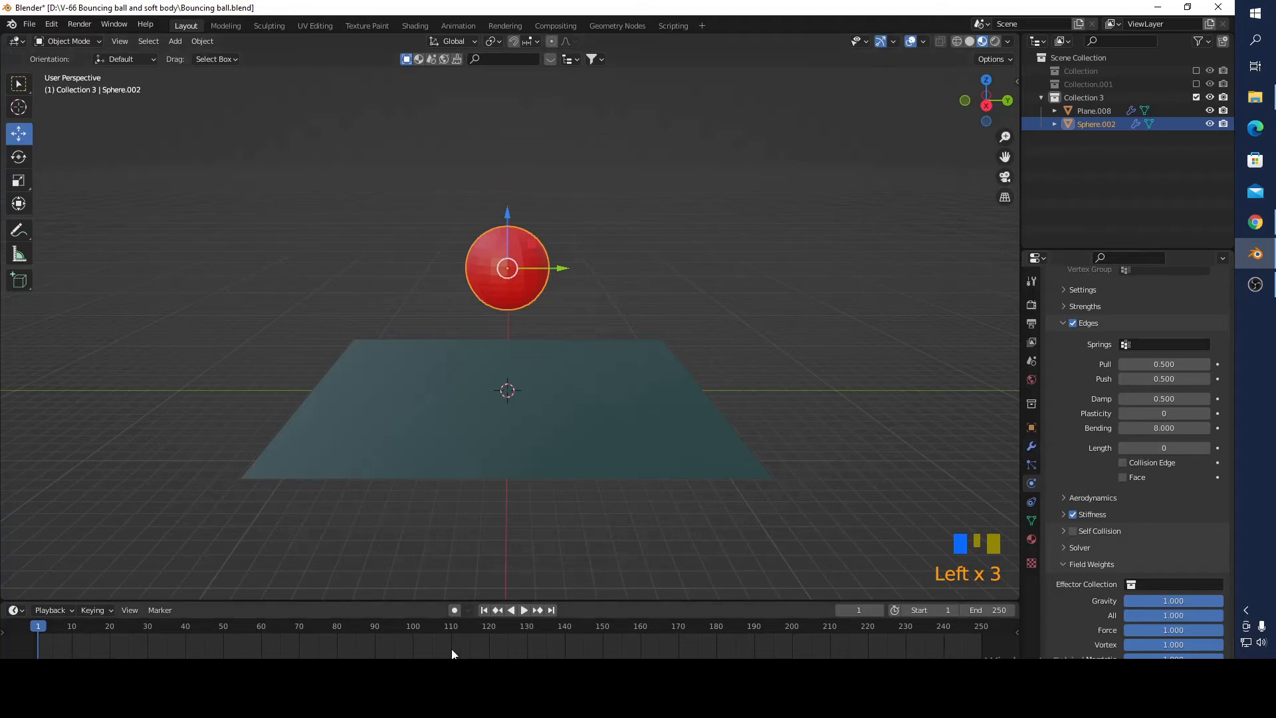
pyautogui.click(530, 610)
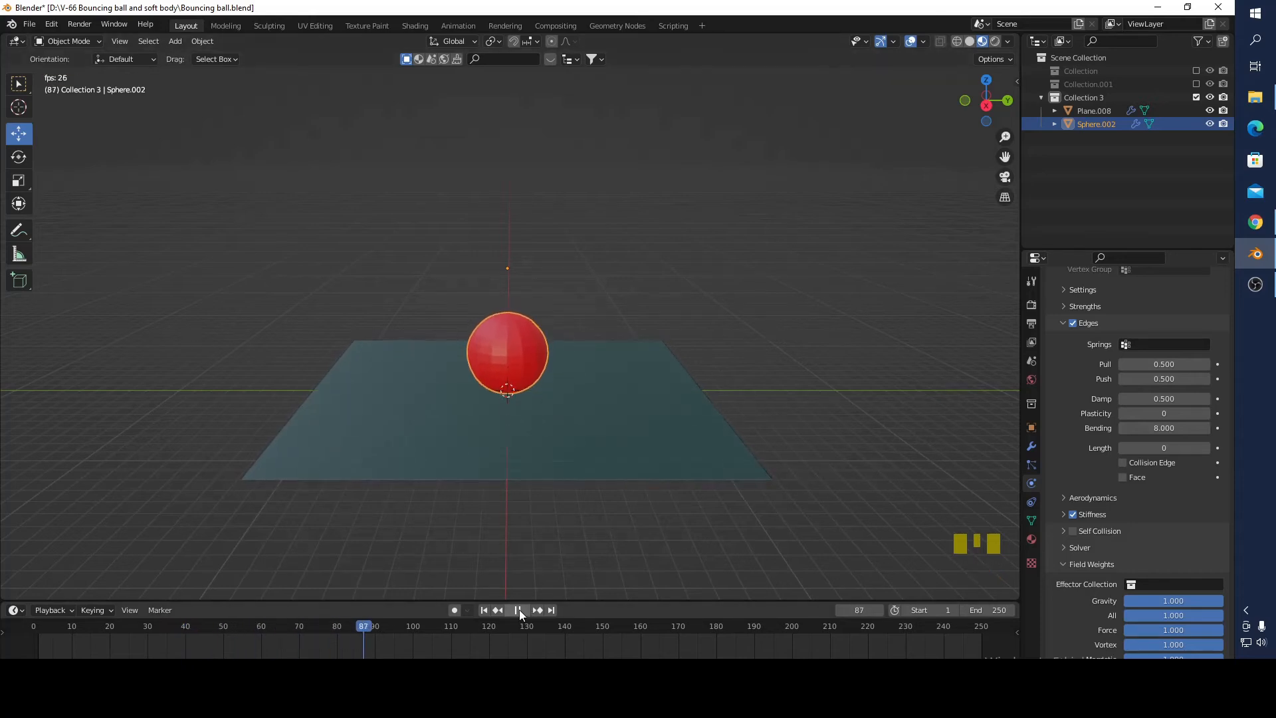
pyautogui.click(518, 609)
pyautogui.click(525, 347)
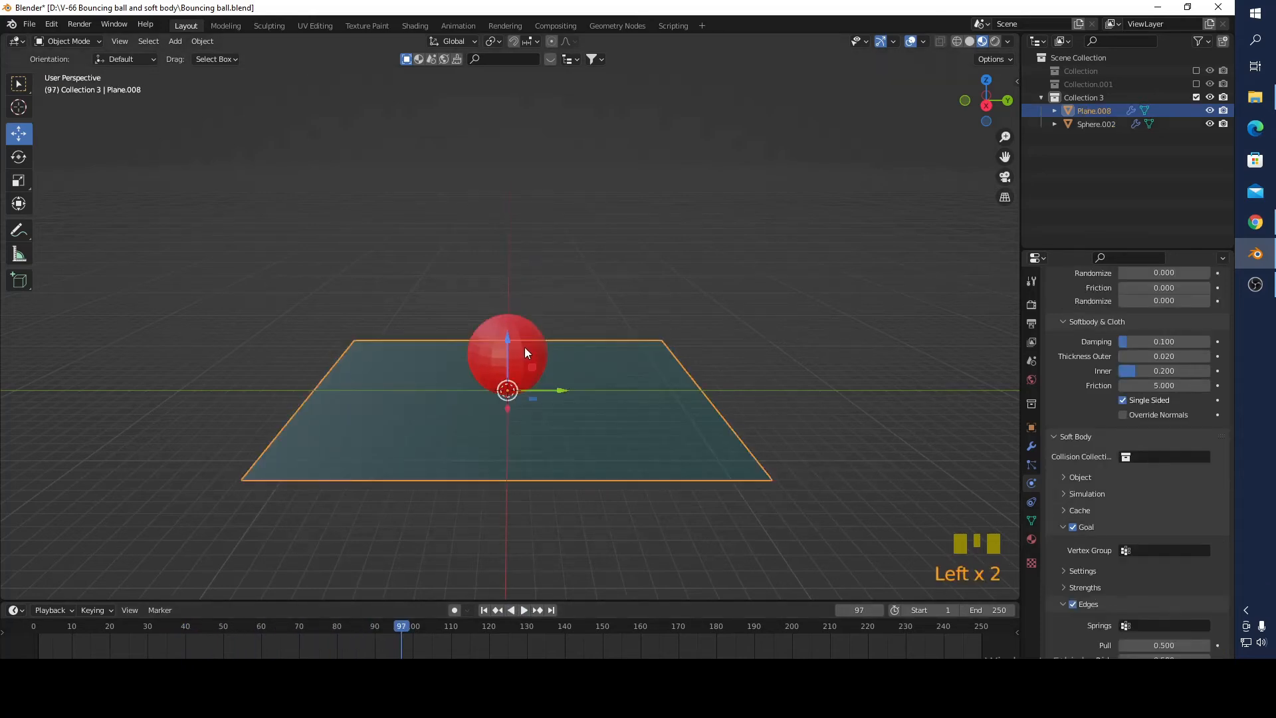
pyautogui.click(484, 611)
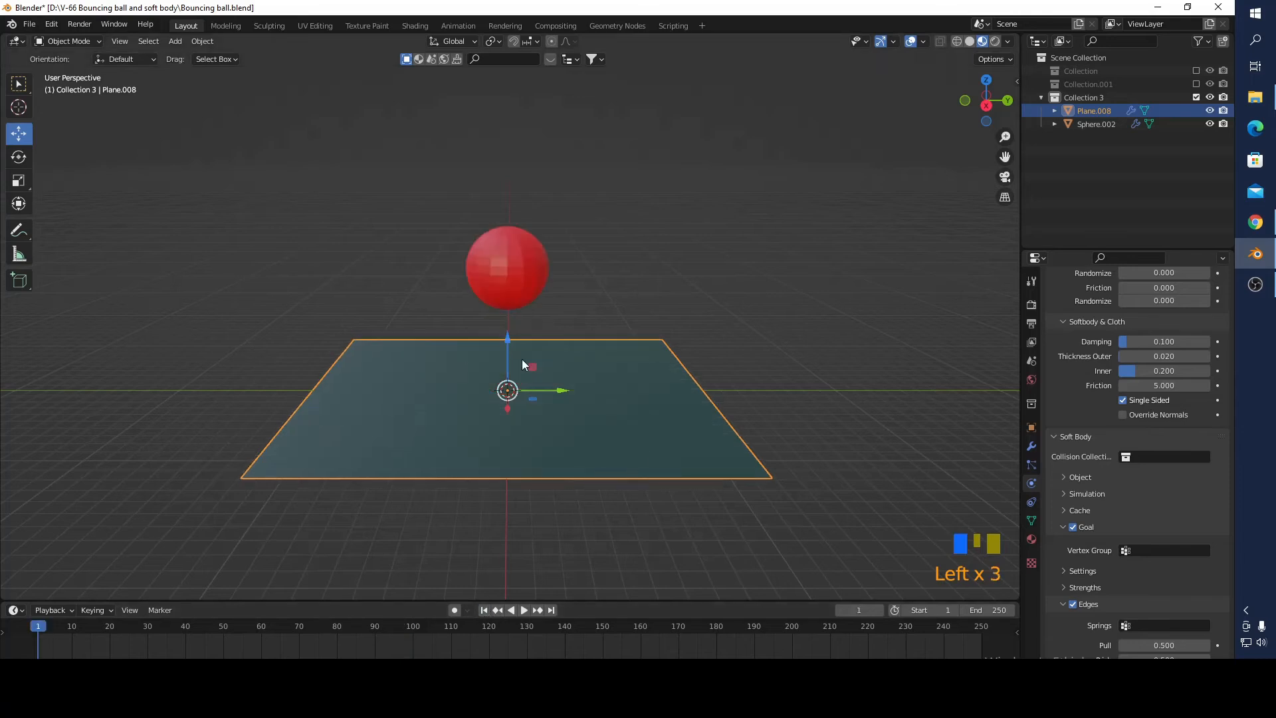
# Step: Scale the sphere down to about 0.64 of its size and raise it about 15.6 m along Z
pyautogui.click(481, 274)
pyautogui.press('s')
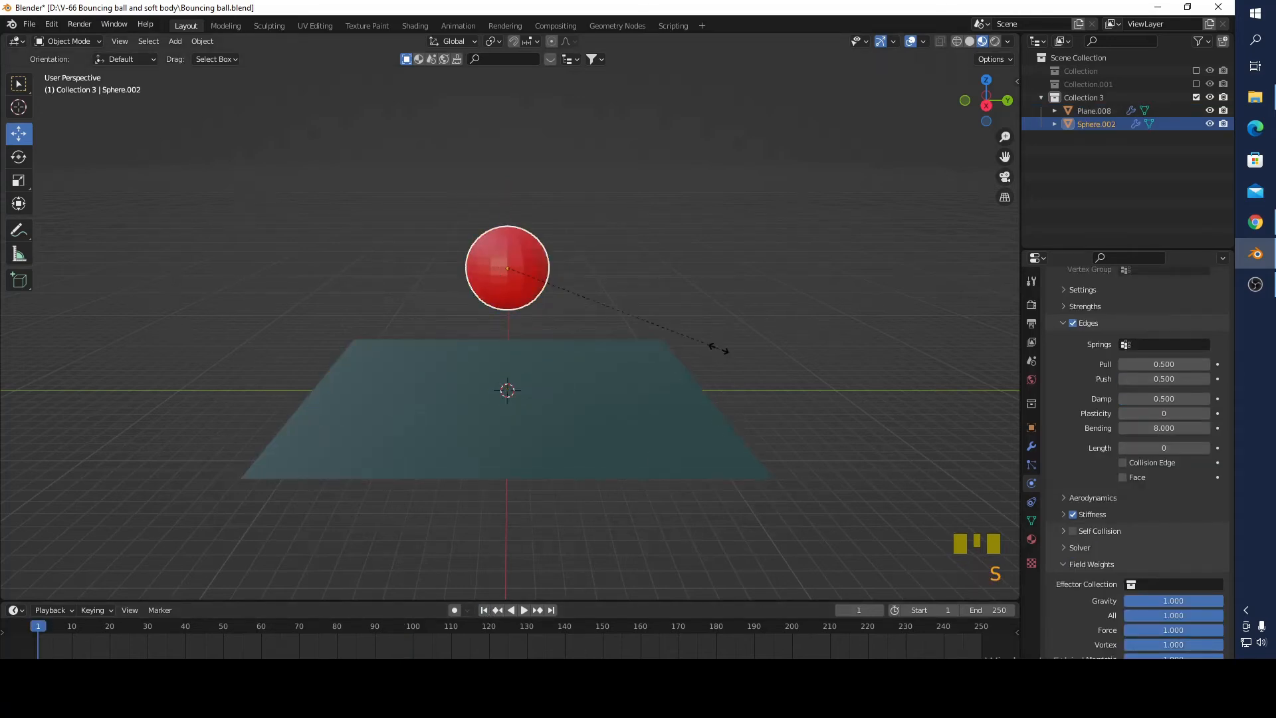
pyautogui.click(662, 304)
pyautogui.moveTo(662, 305); pyautogui.dragTo(520, 263, button='middle')
pyautogui.scroll(-3, 649, 285)
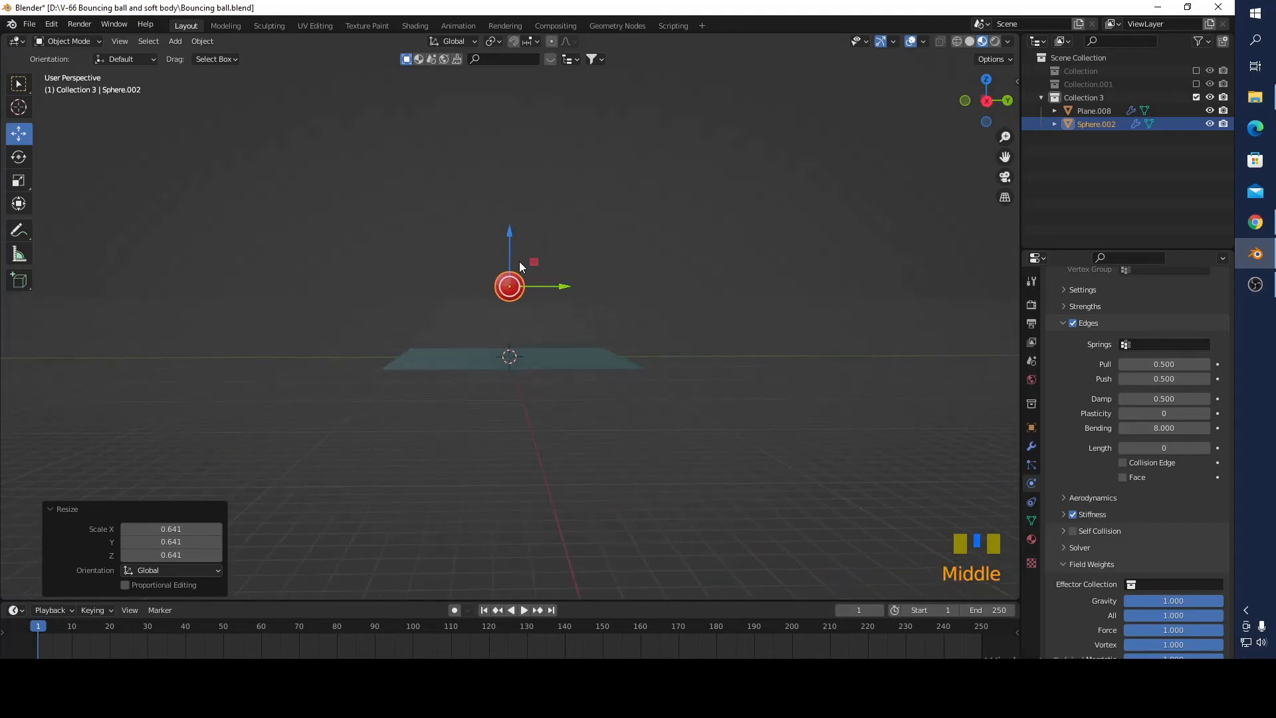
pyautogui.moveTo(512, 230); pyautogui.dragTo(542, 86)
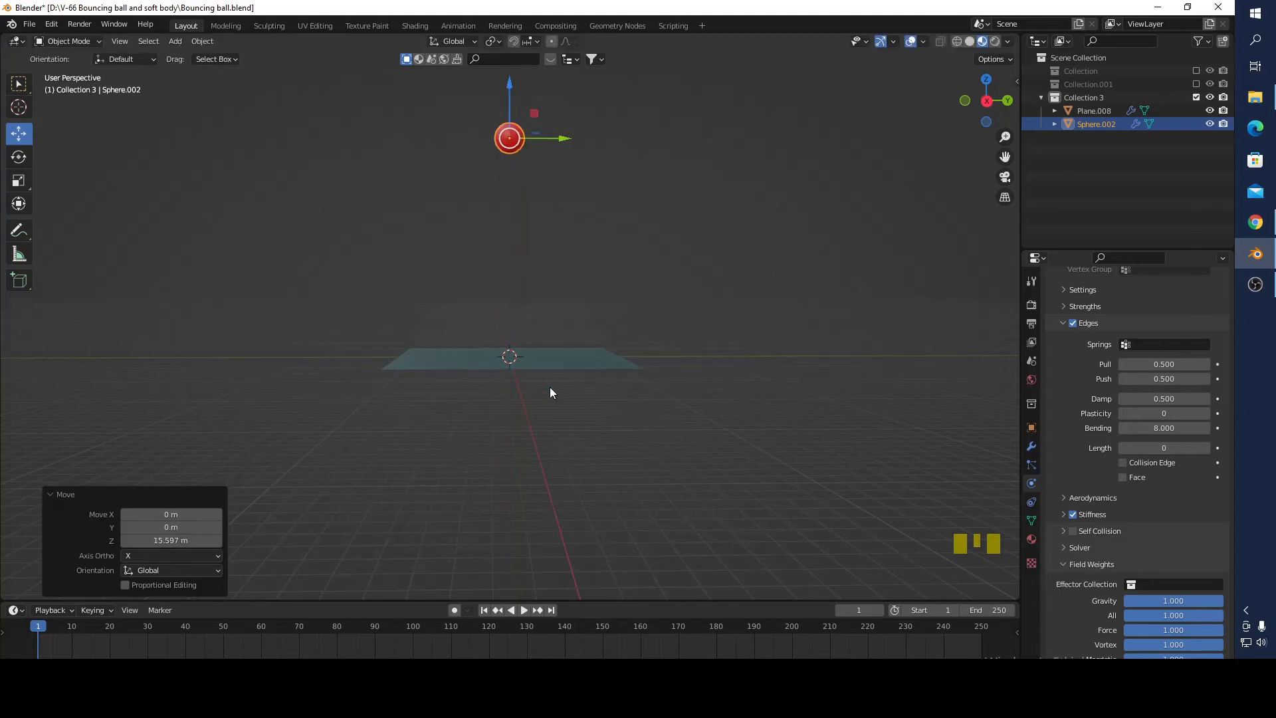
# Step: Preview the smaller sphere's drop from its raised position, pause it, and return to the first frame
pyautogui.click(524, 610)
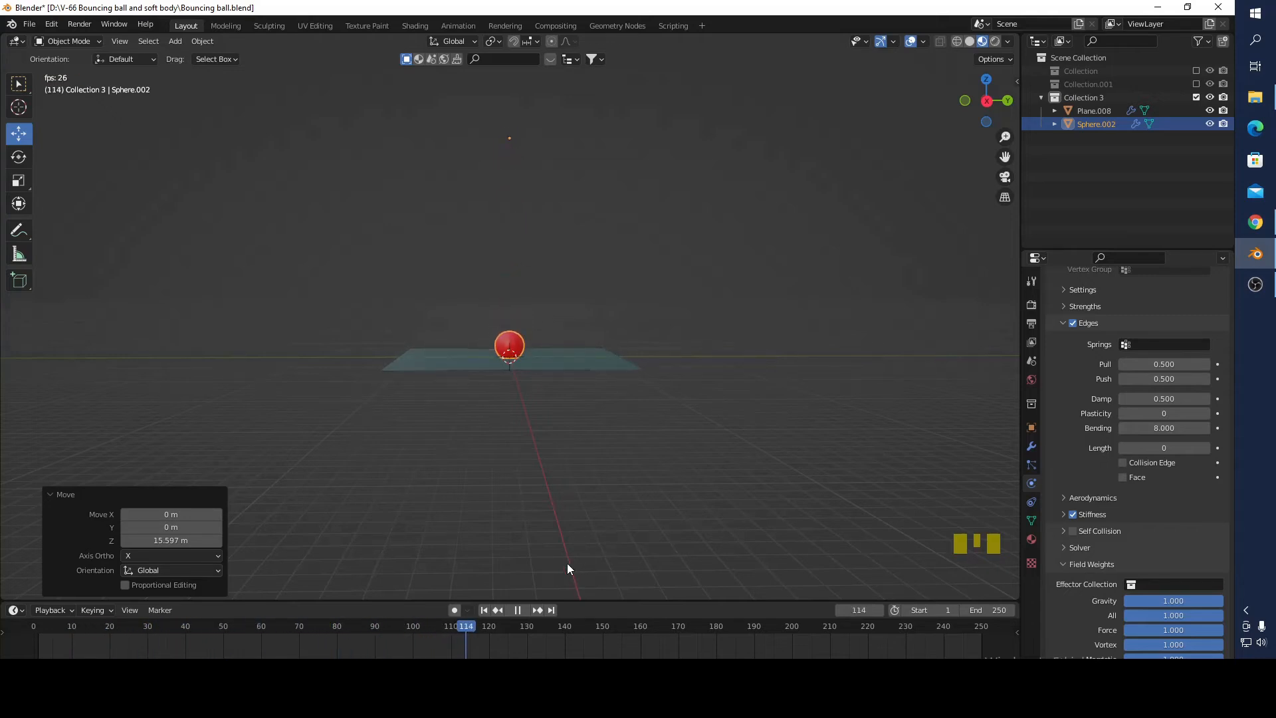
pyautogui.click(518, 610)
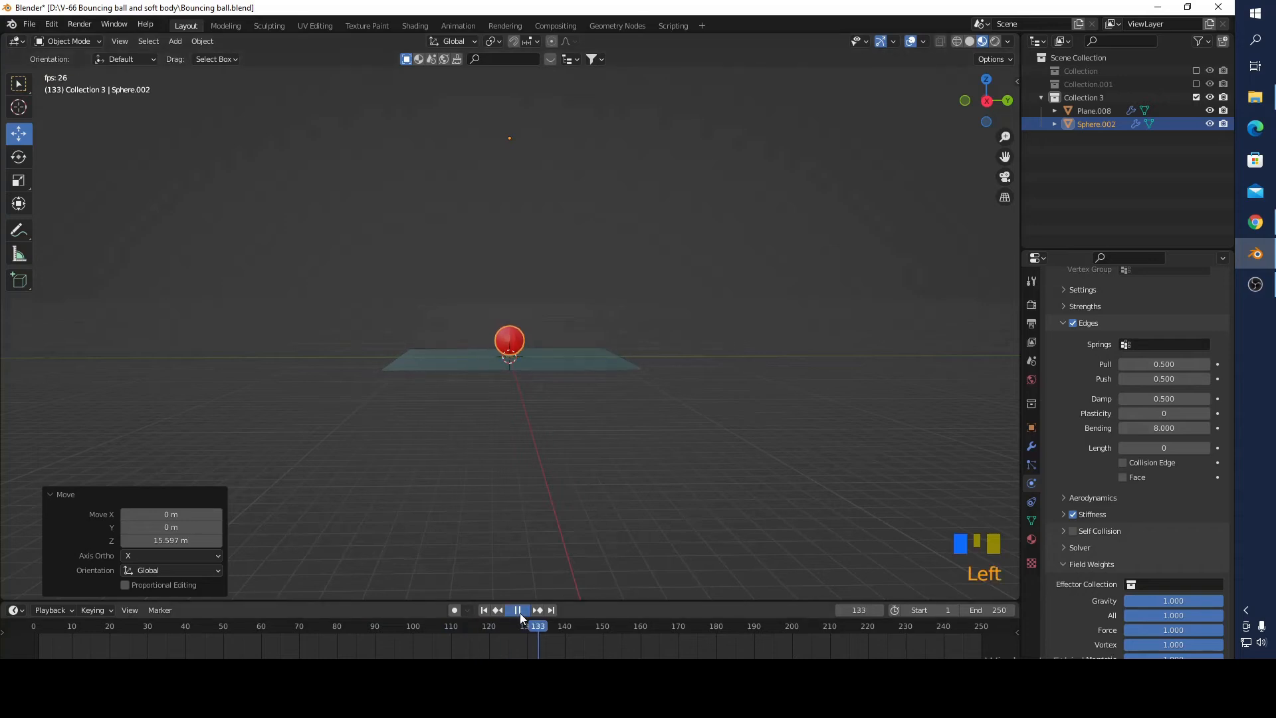
pyautogui.click(483, 610)
# Step: Set the sphere's soft body edge Bending to 10, then play the drop from the first frame and pause it
pyautogui.click(1163, 427)
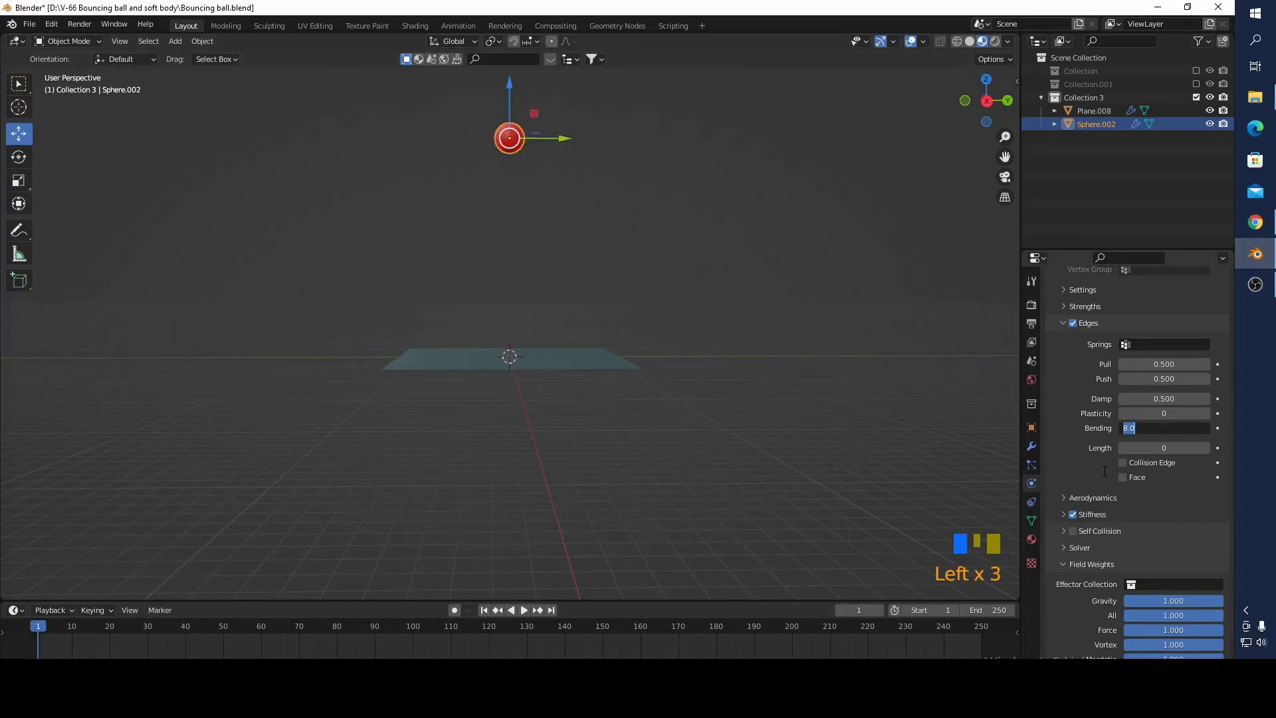
pyautogui.write('10')
pyautogui.press('Return')
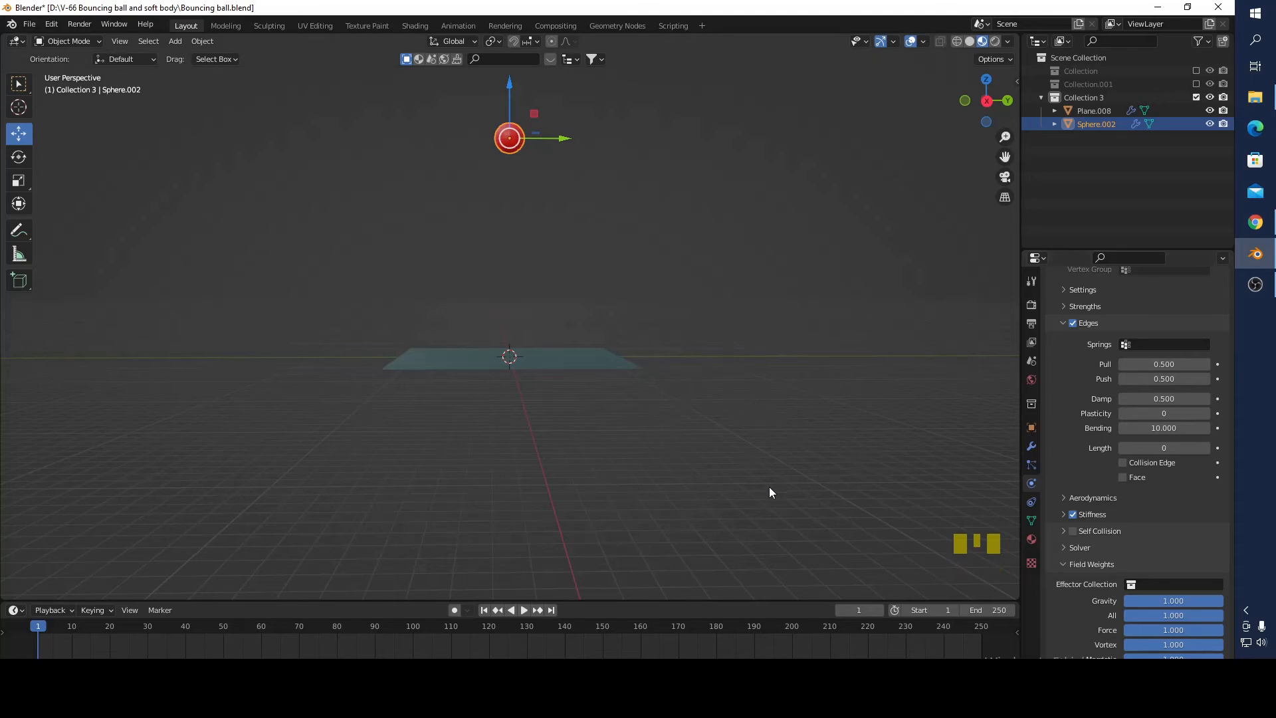
pyautogui.click(489, 611)
pyautogui.click(523, 610)
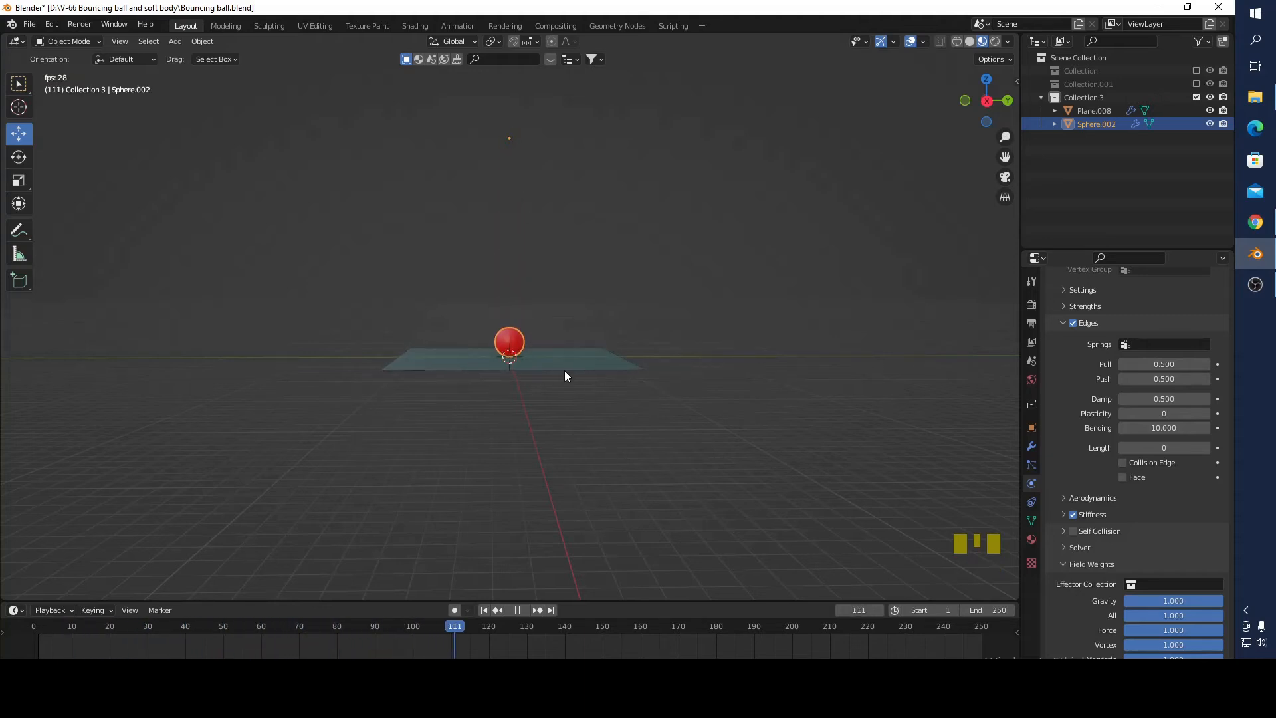
pyautogui.scroll(5, 564, 369)
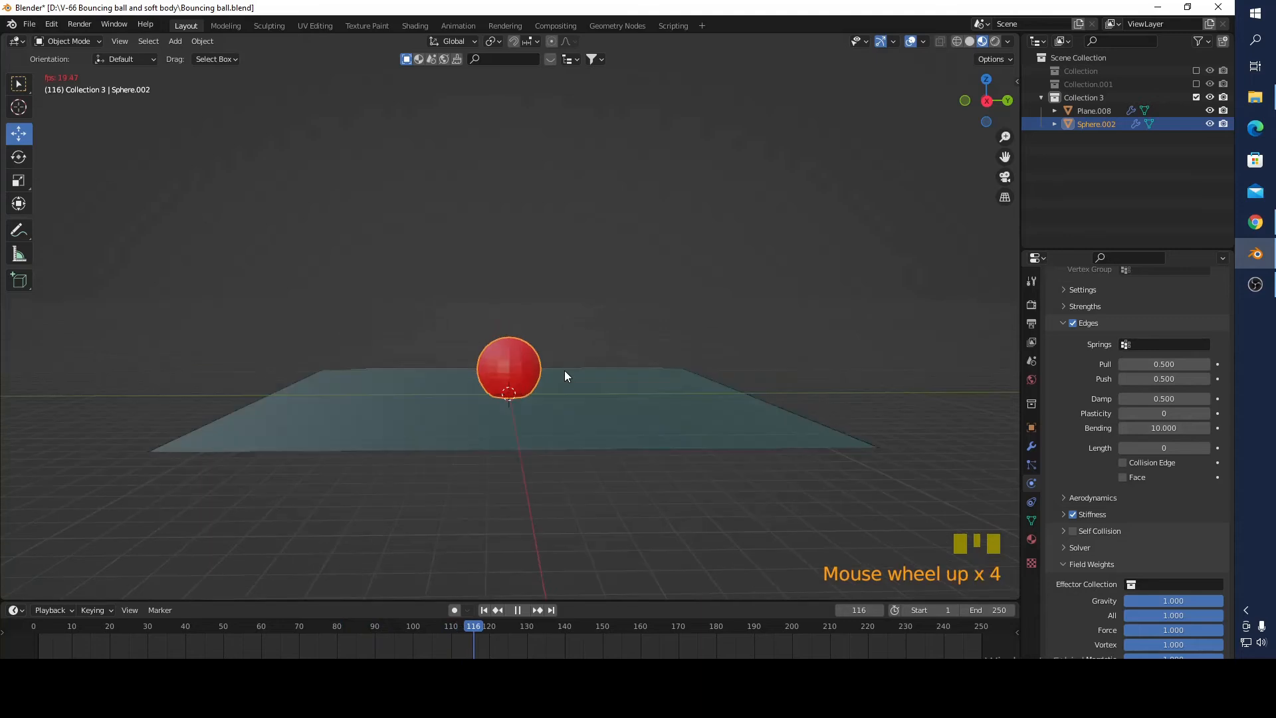
pyautogui.click(519, 610)
# Step: Review the Solver and Self Collision options in the sphere's soft body settings, collapsing each section again
pyautogui.scroll(-14, 1157, 541)
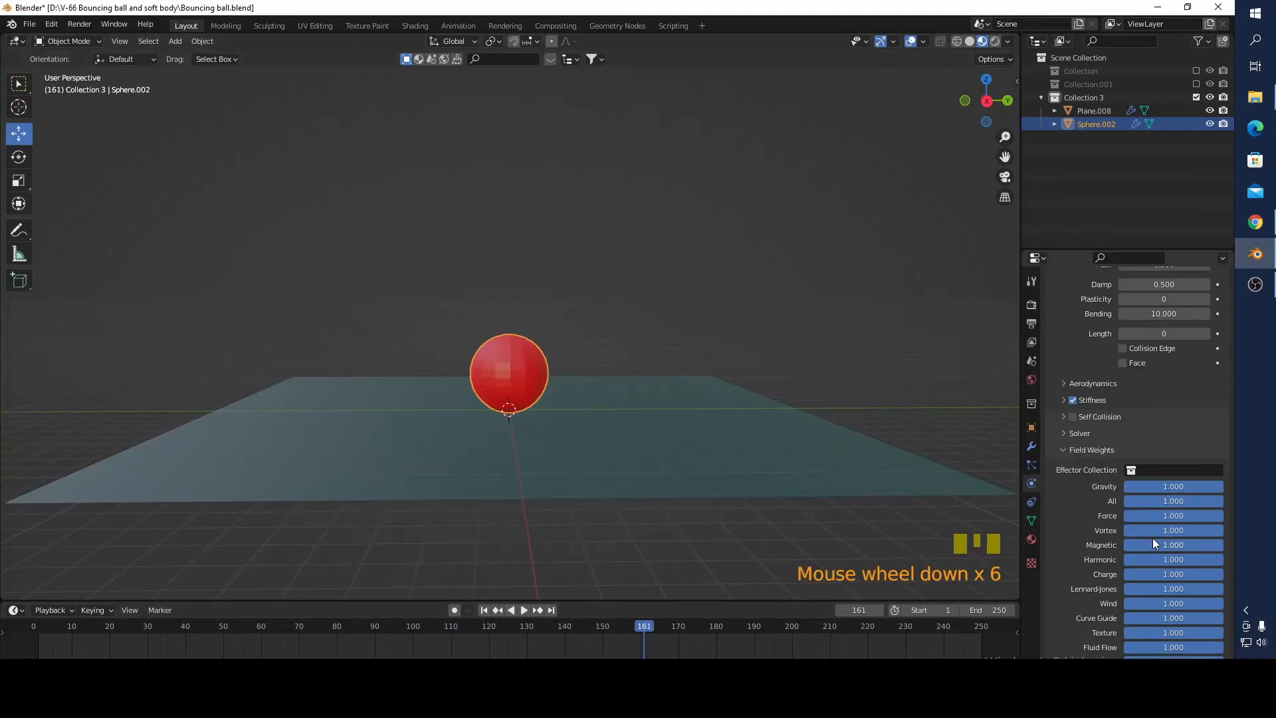
pyautogui.click(1062, 425)
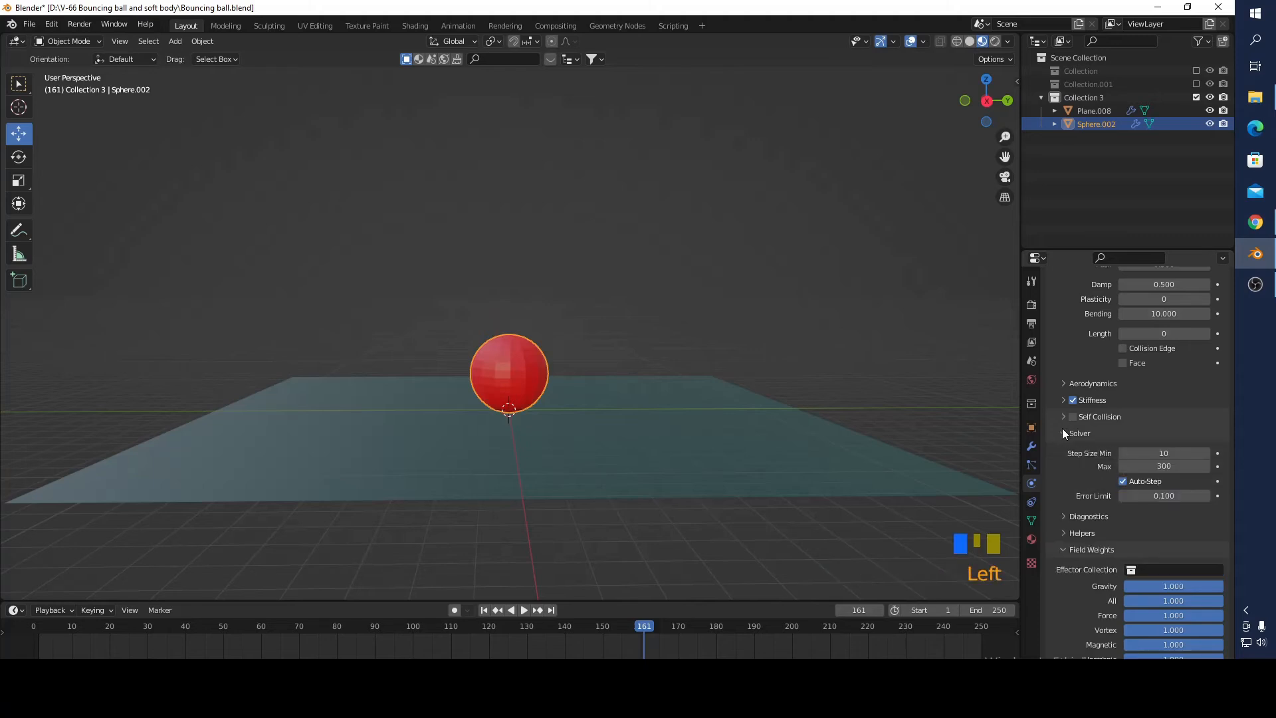
pyautogui.click(1063, 428)
pyautogui.click(1066, 417)
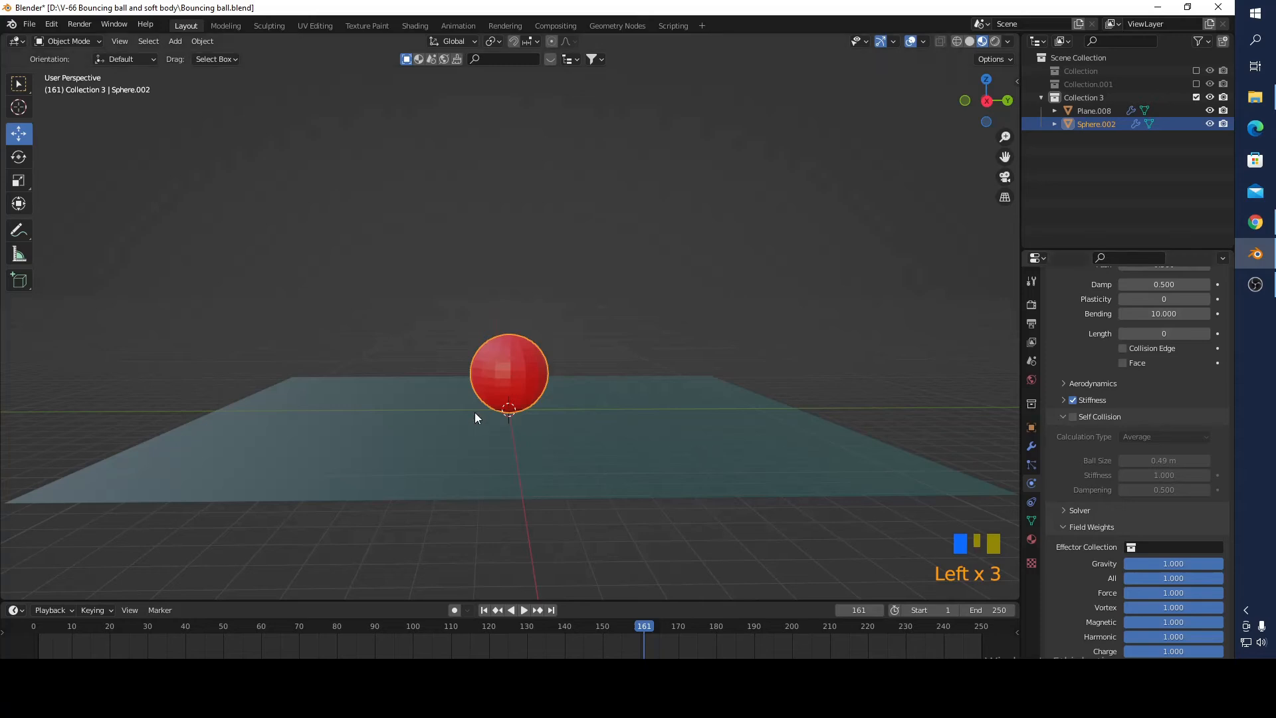
pyautogui.click(1064, 418)
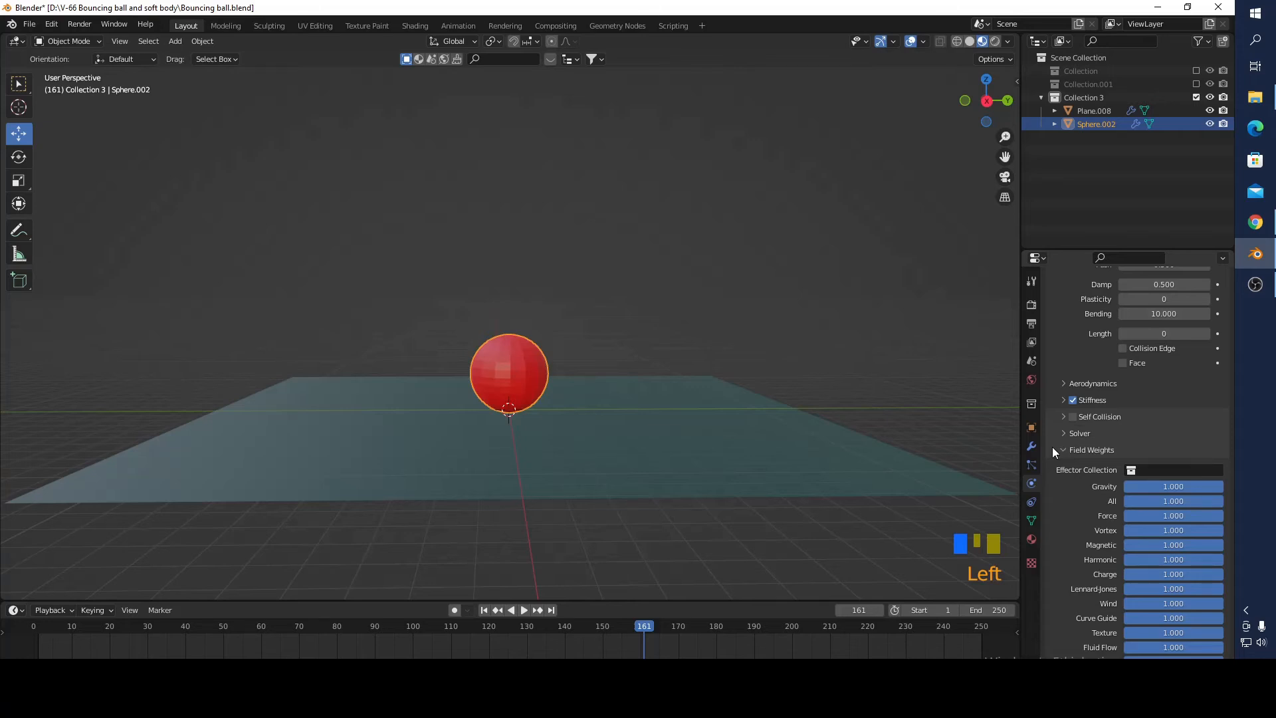
pyautogui.scroll(11, 1123, 428)
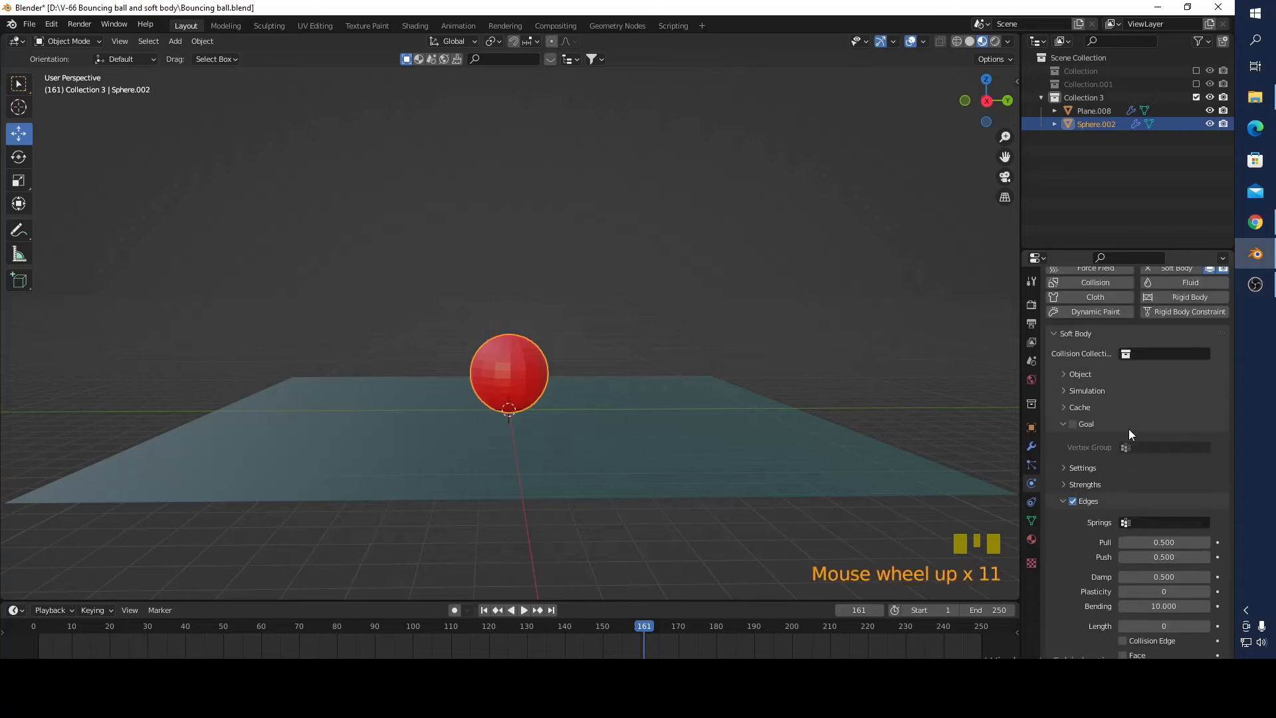
# Step: Expand the Cache settings of the sphere's soft body and return the animation to its first frame
pyautogui.click(1063, 468)
pyautogui.click(1062, 468)
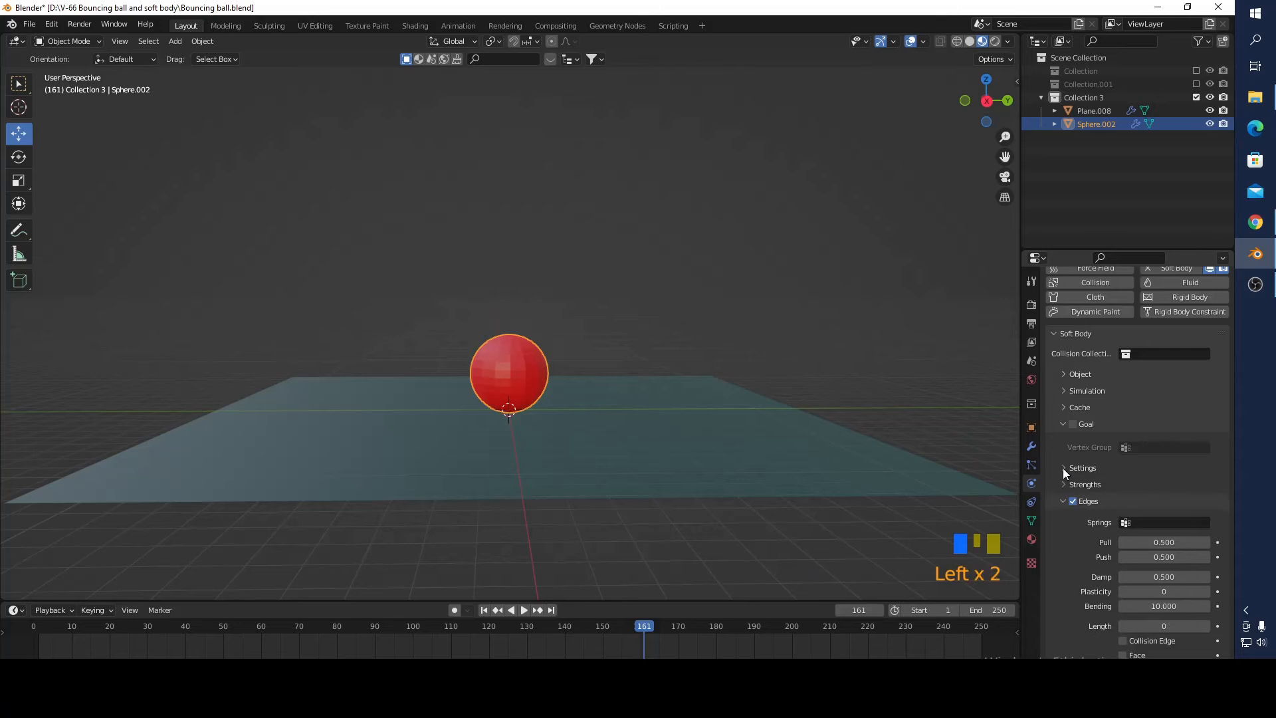
pyautogui.click(1067, 408)
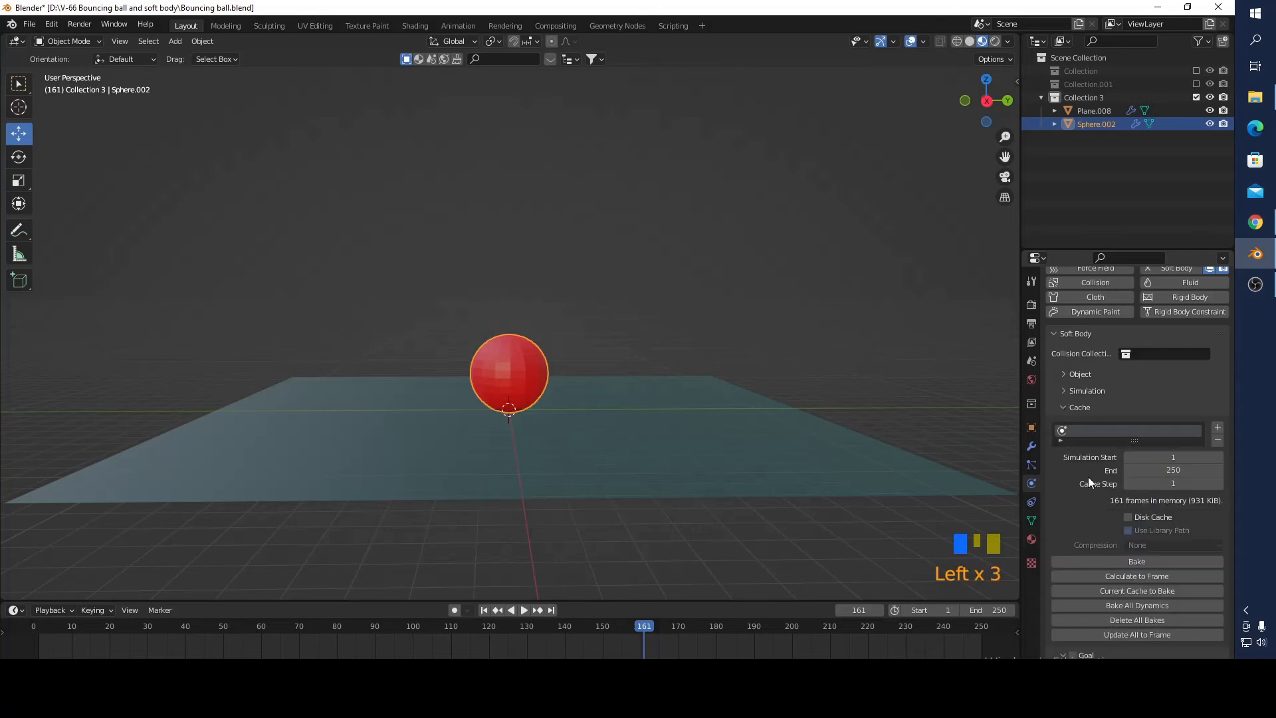
pyautogui.click(483, 609)
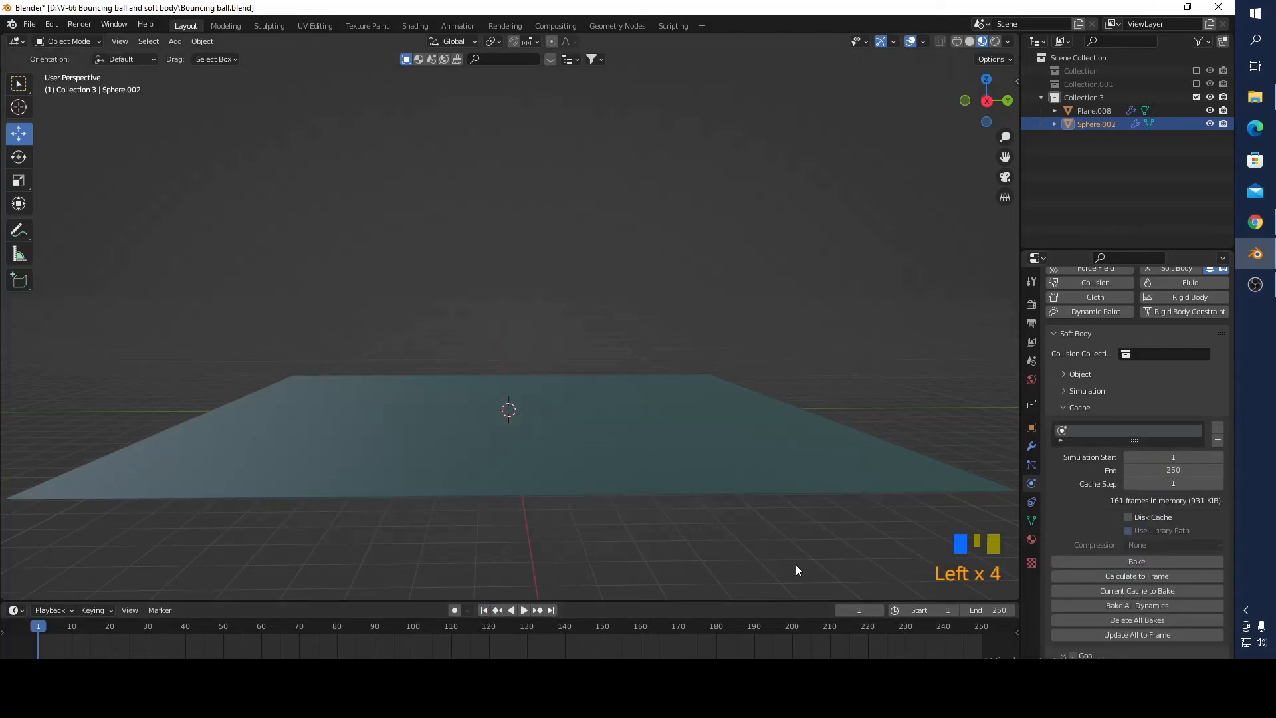
# Step: Set the Gravity field weight of the sphere's soft body to 0.5
pyautogui.scroll(-4, 851, 525)
pyautogui.scroll(-20, 1166, 576)
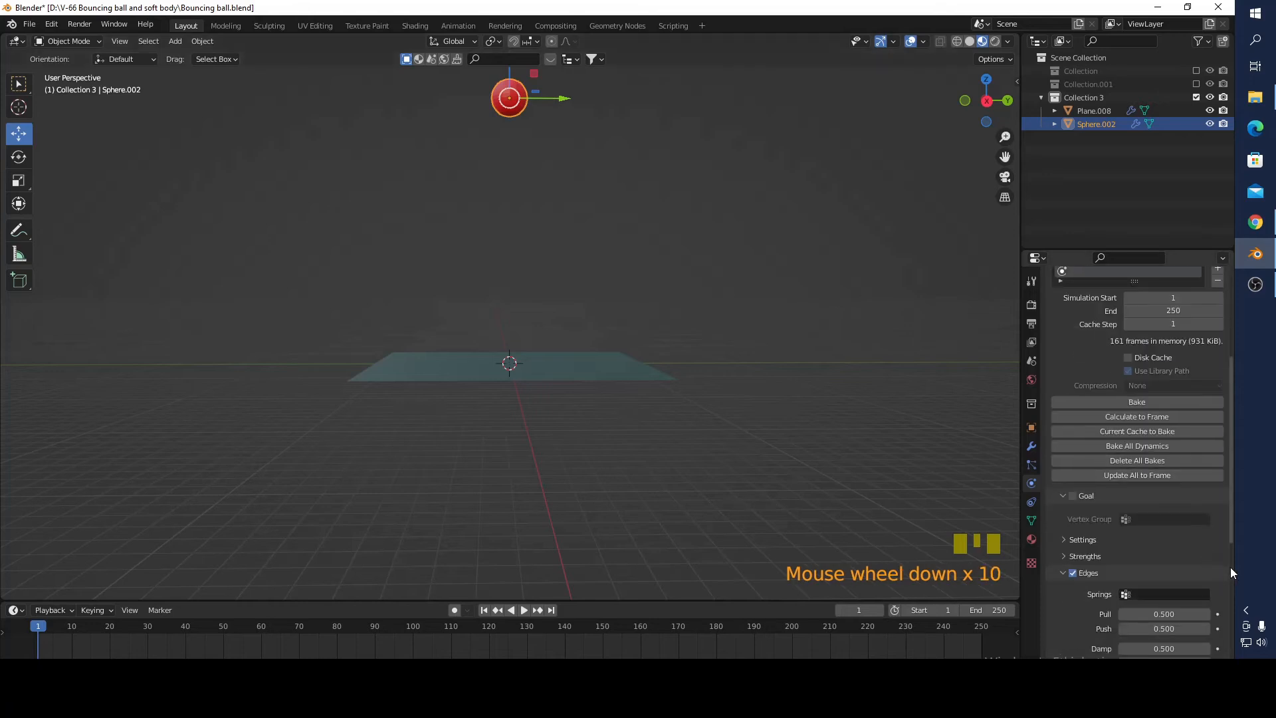
pyautogui.click(1199, 488)
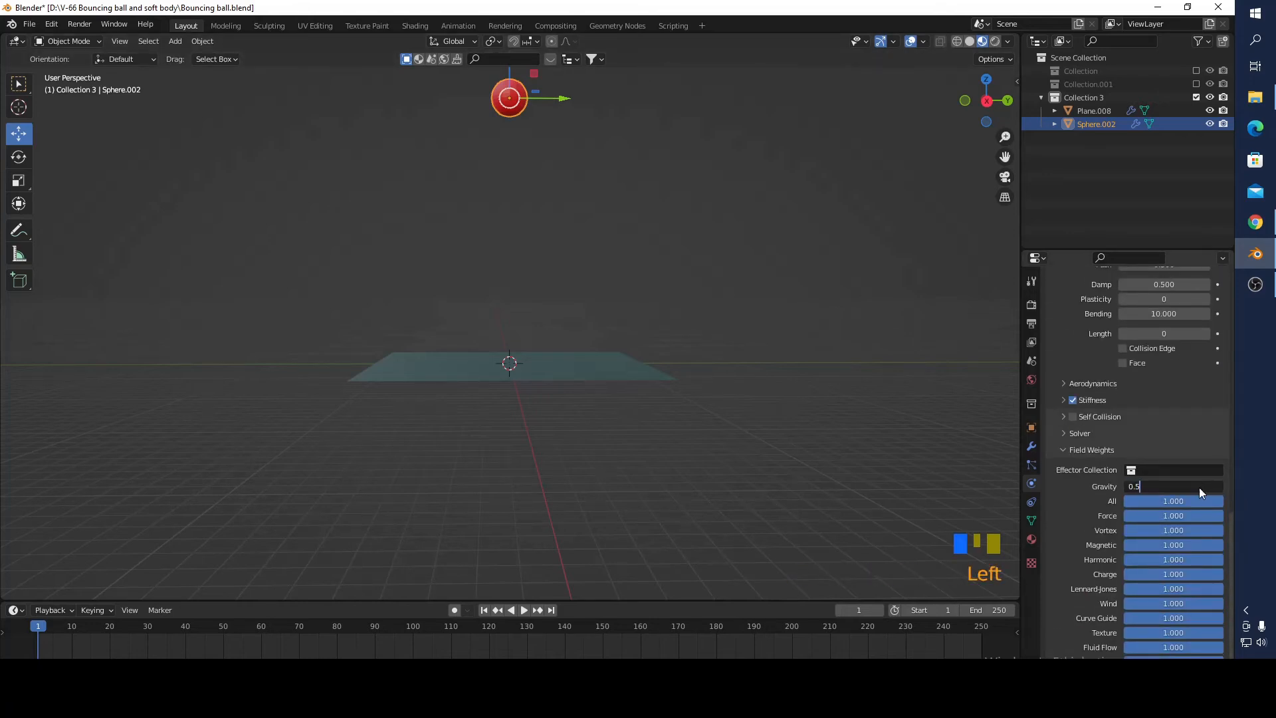
pyautogui.write('0.5')
pyautogui.press('Return')
# Step: Select the plane, play the sphere's drop onto it, pause the playback, and return to the first frame
pyautogui.click(665, 377)
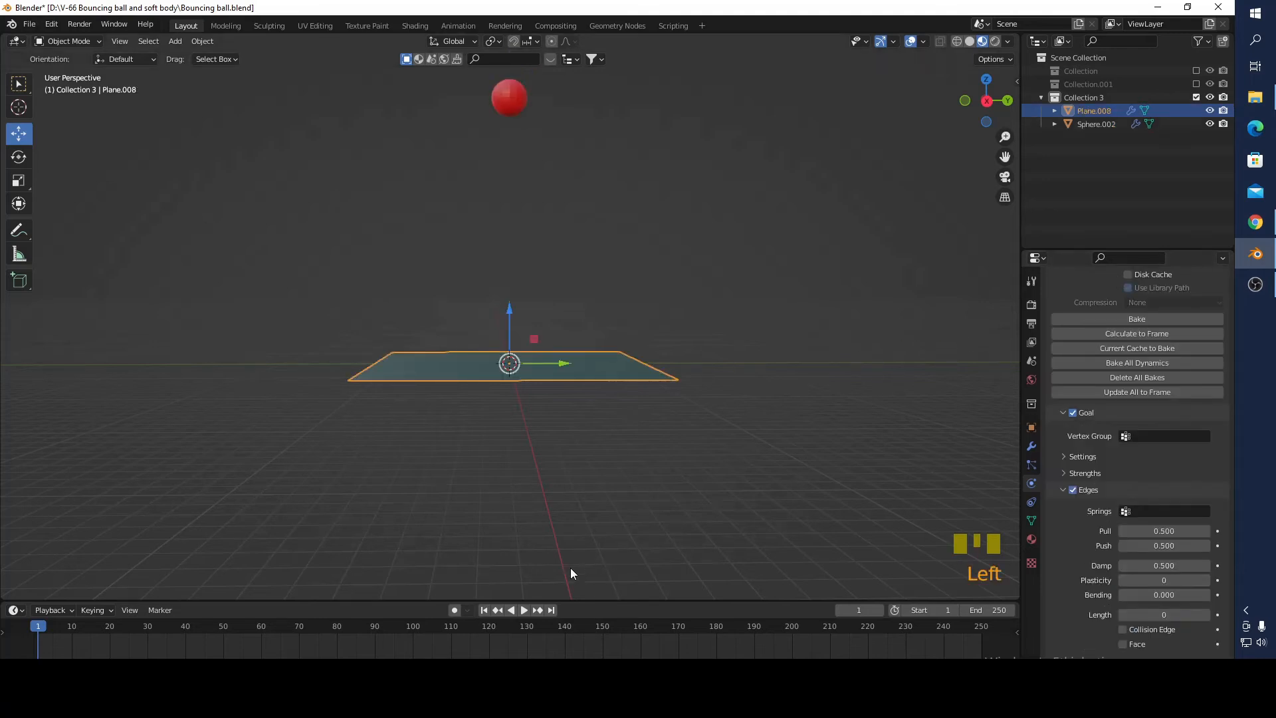
pyautogui.click(523, 610)
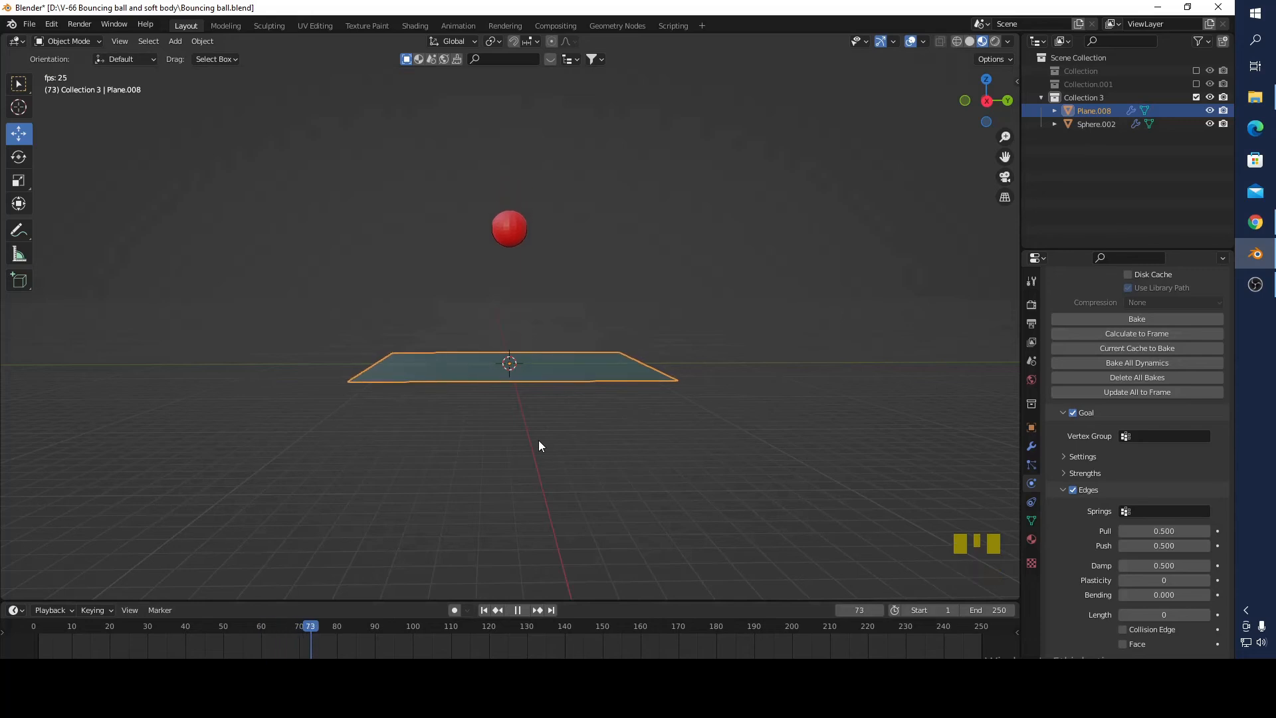
pyautogui.scroll(2, 539, 440)
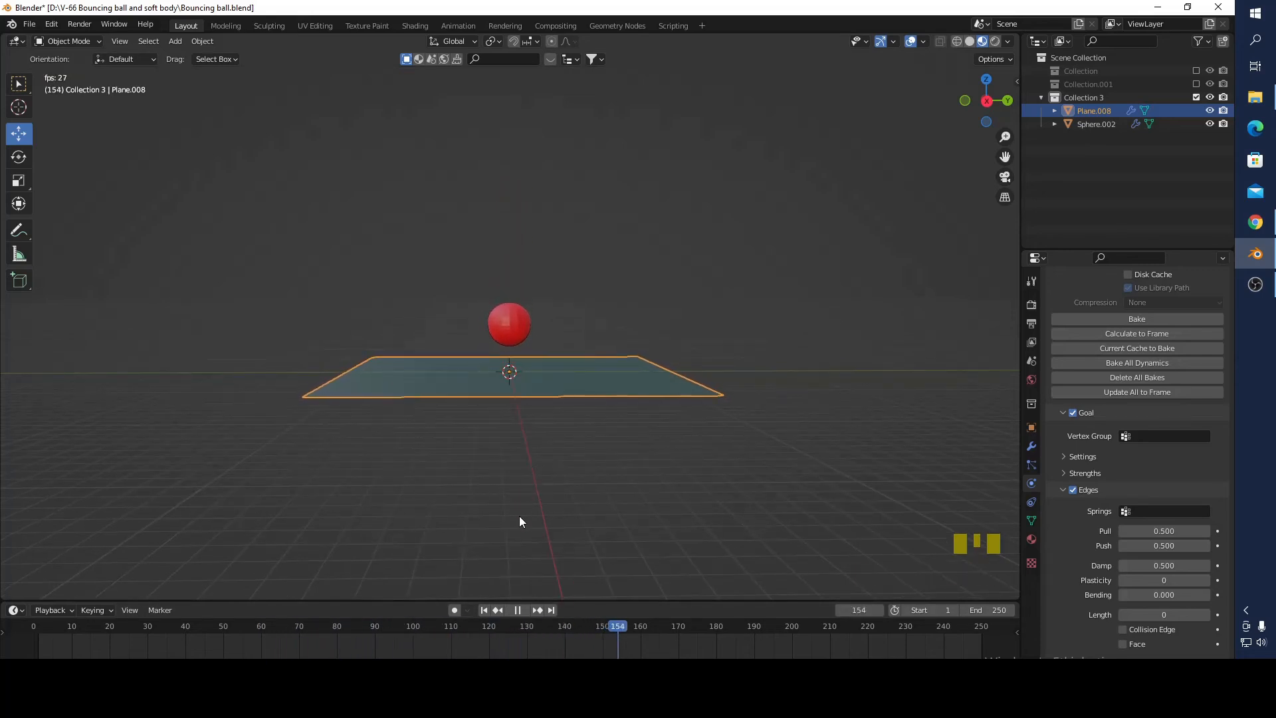
pyautogui.click(519, 610)
pyautogui.doubleClick(495, 615)
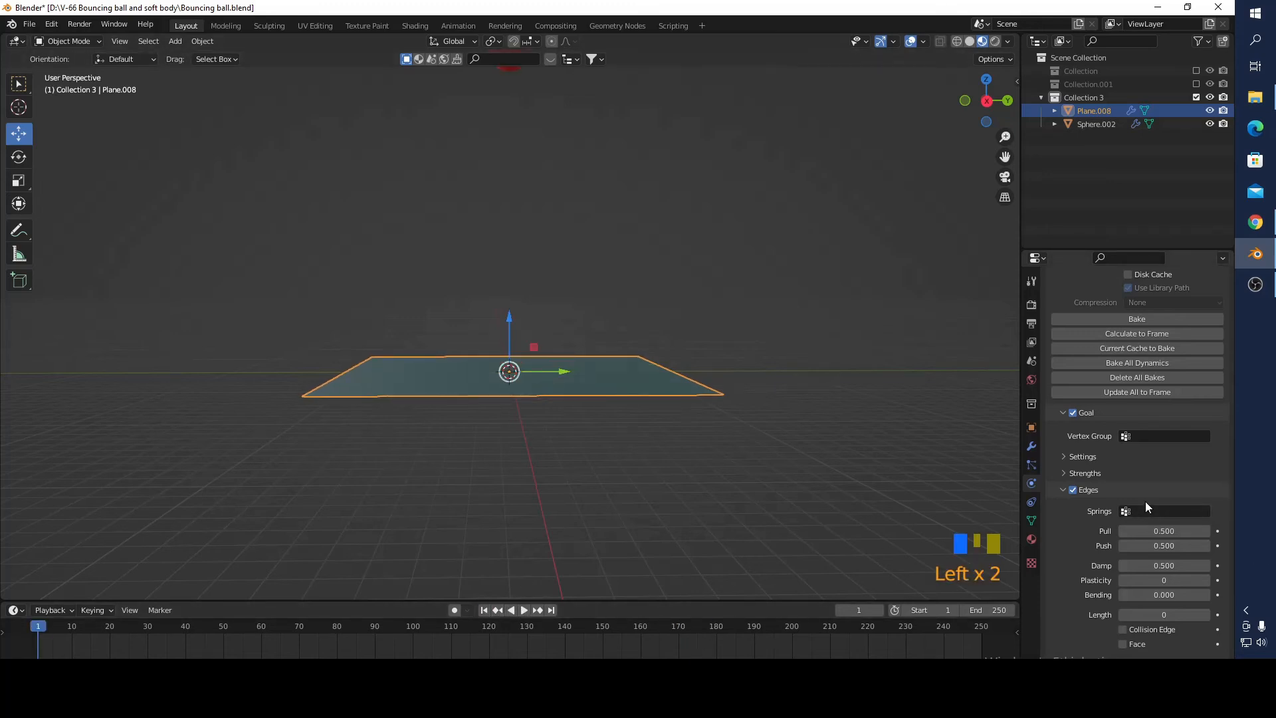
pyautogui.scroll(8, 1148, 498)
pyautogui.scroll(-17, 1147, 498)
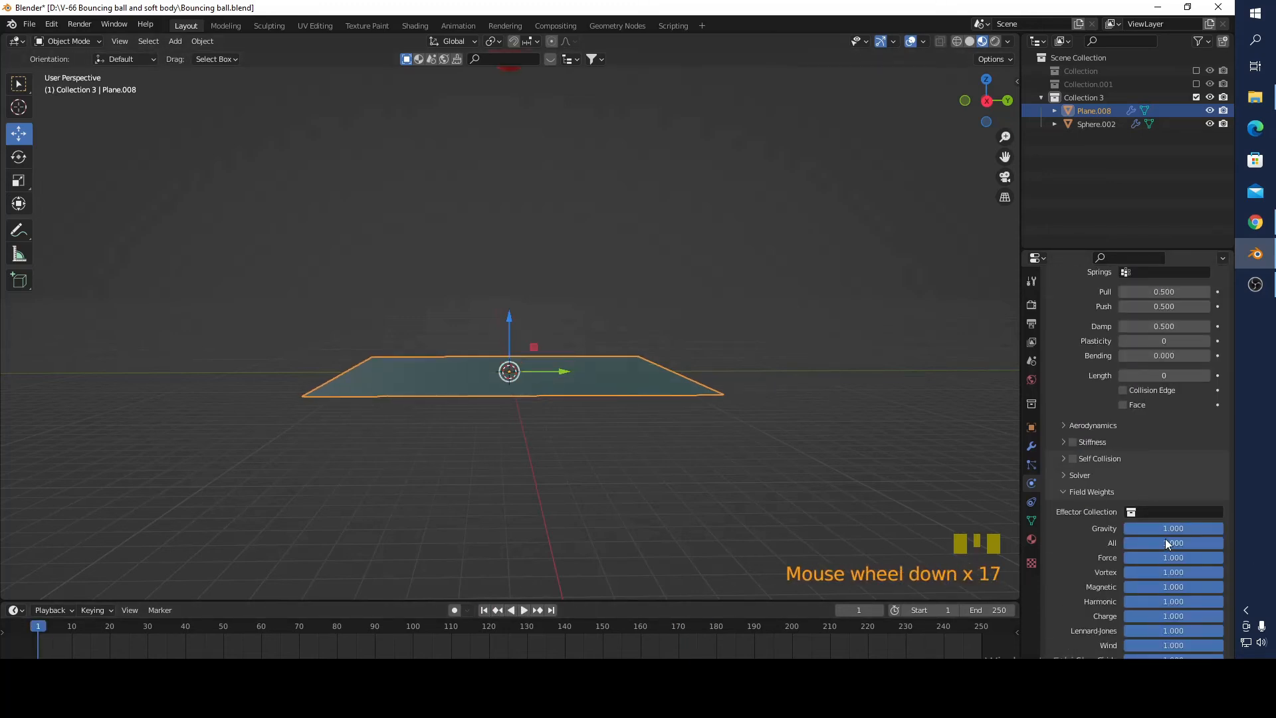
pyautogui.click(1163, 528)
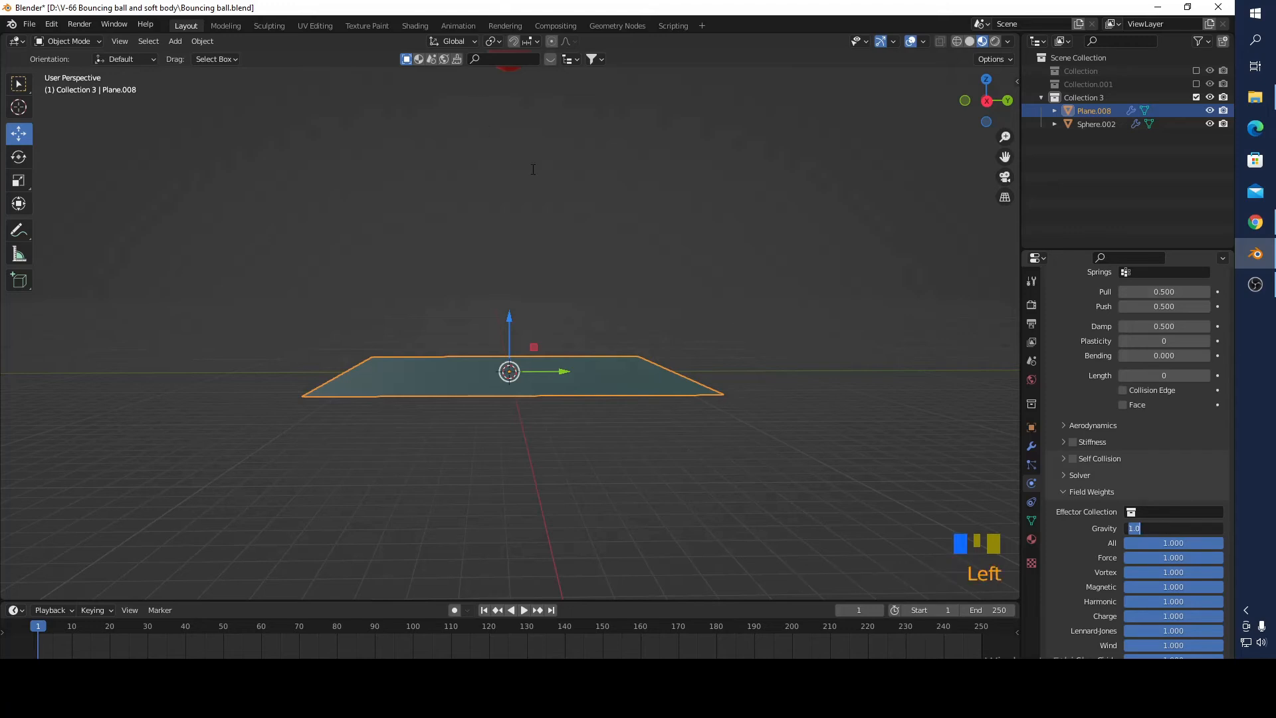
pyautogui.click(617, 214)
# Step: Select the sphere, lower its soft body Gravity field weight to 0.25, then play the drop and pause it
pyautogui.scroll(4, 602, 214)
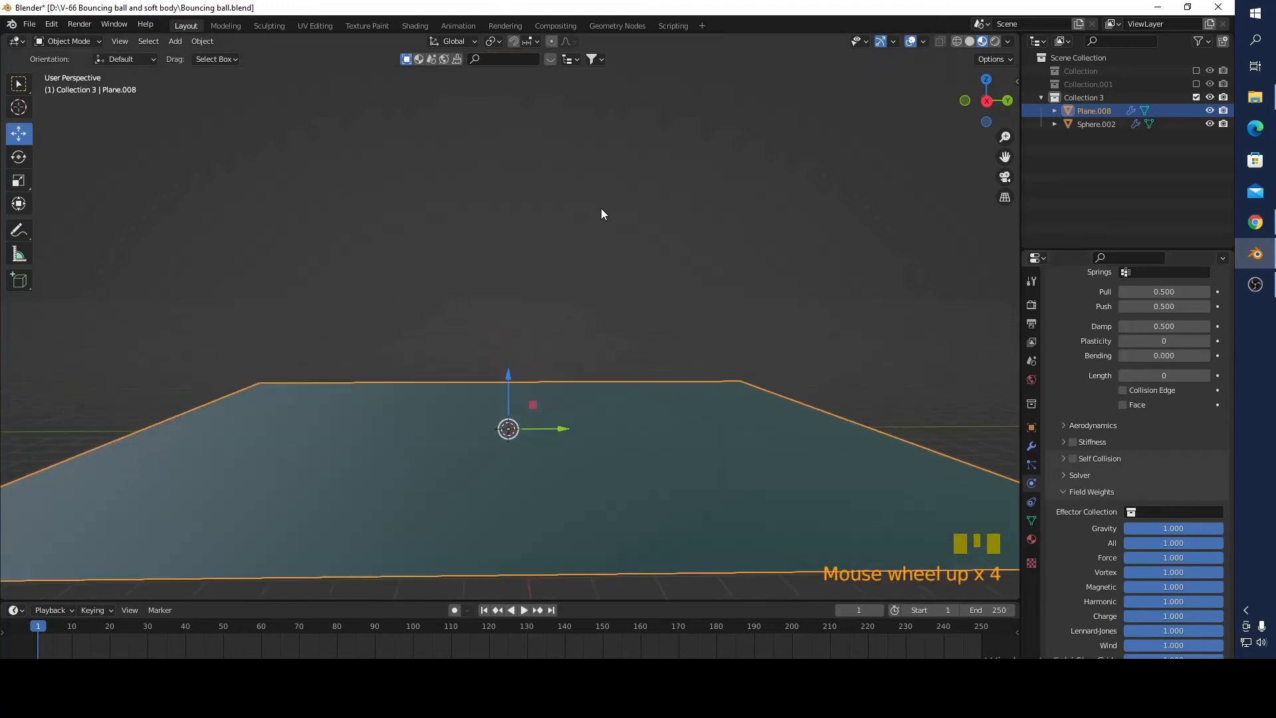
pyautogui.scroll(-6, 601, 210)
pyautogui.click(511, 135)
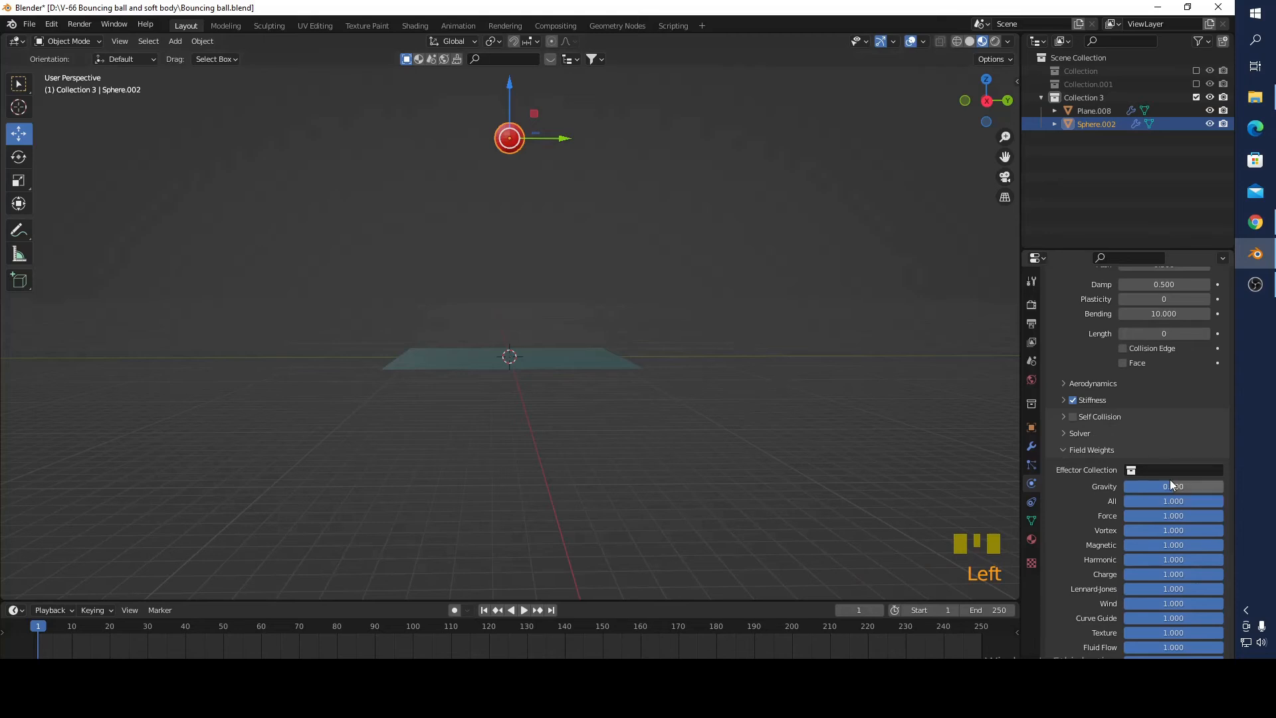
pyautogui.click(1171, 484)
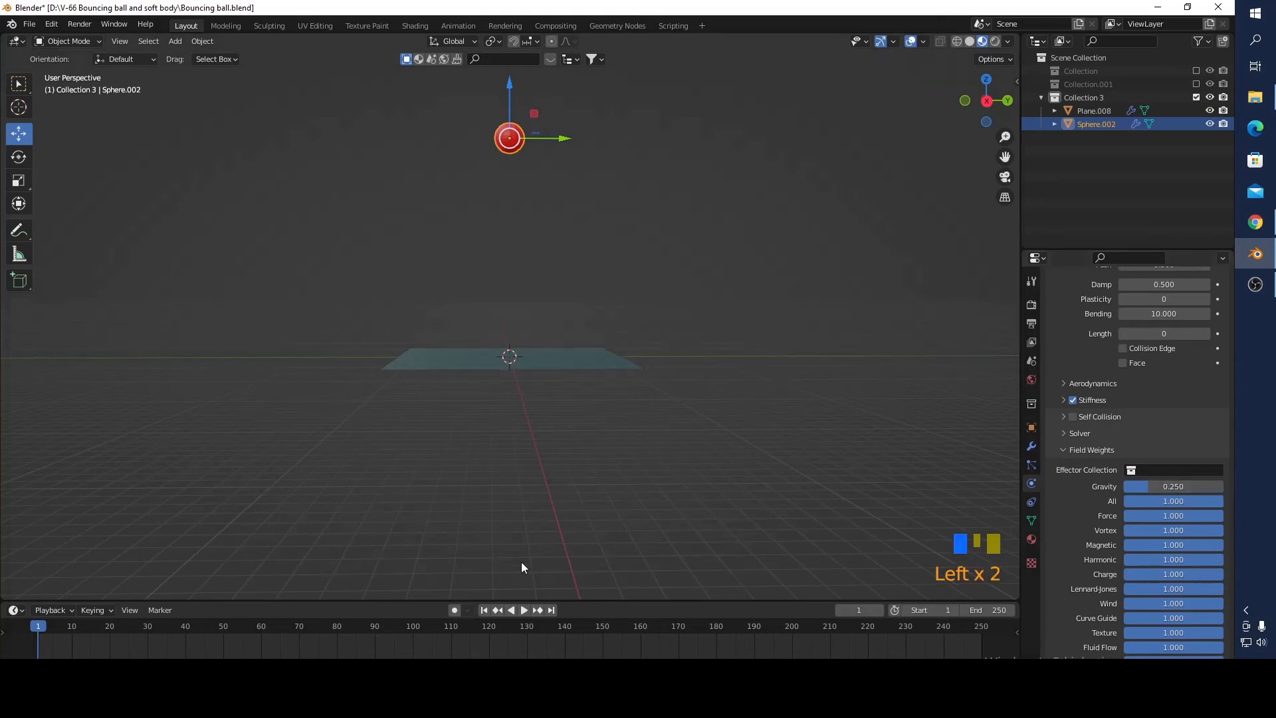
pyautogui.click(524, 611)
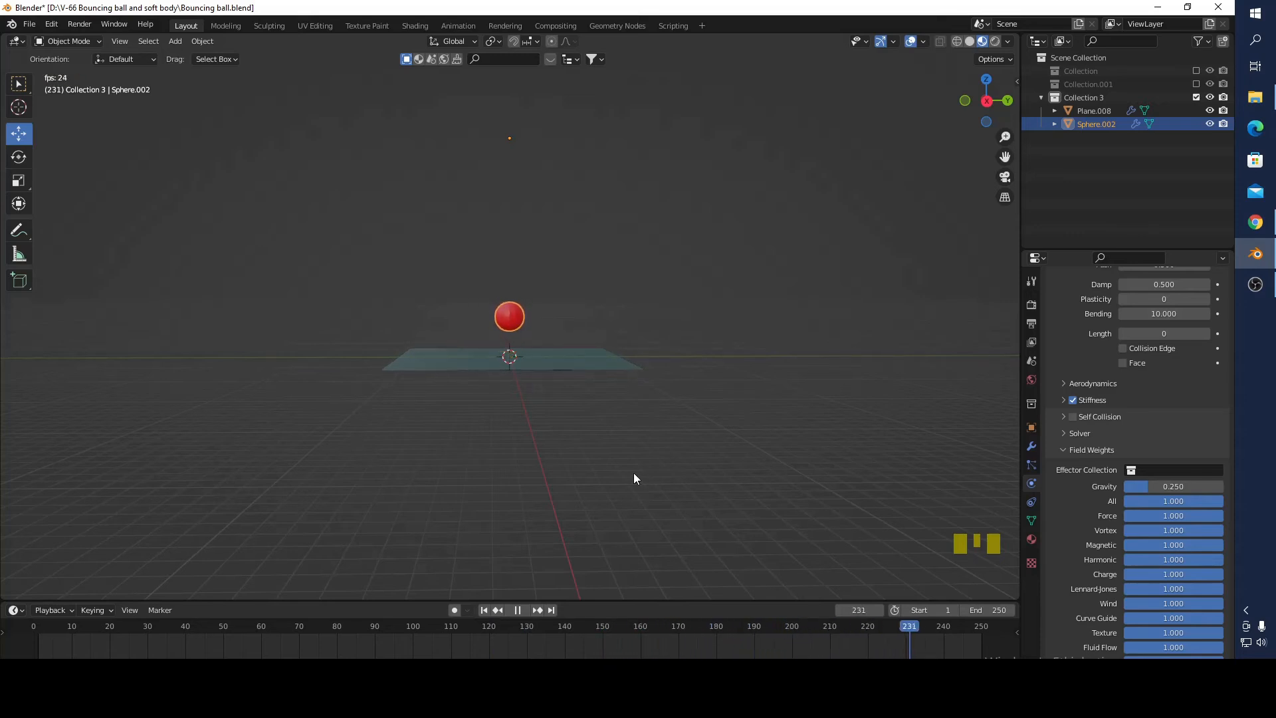
pyautogui.click(513, 612)
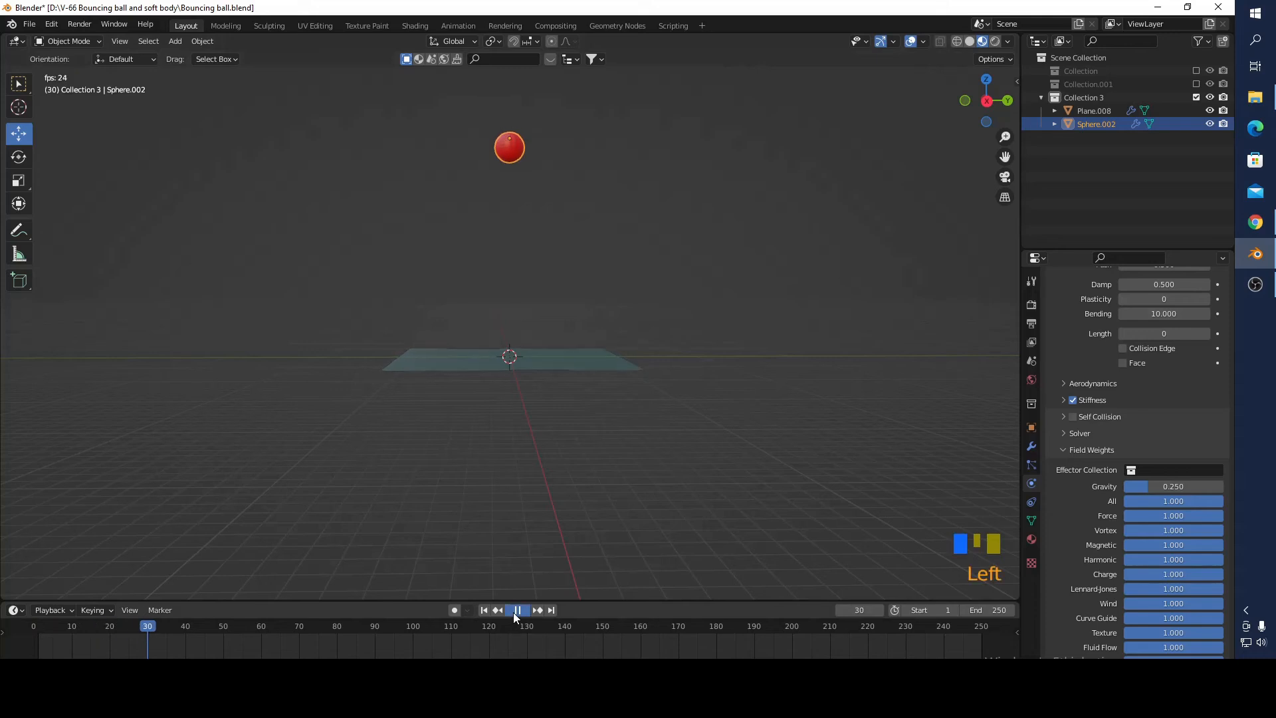
# Step: Set the sphere's soft body Gravity field weight to about 0.507 and return to the first frame
pyautogui.moveTo(1148, 485); pyautogui.dragTo(1152, 486)
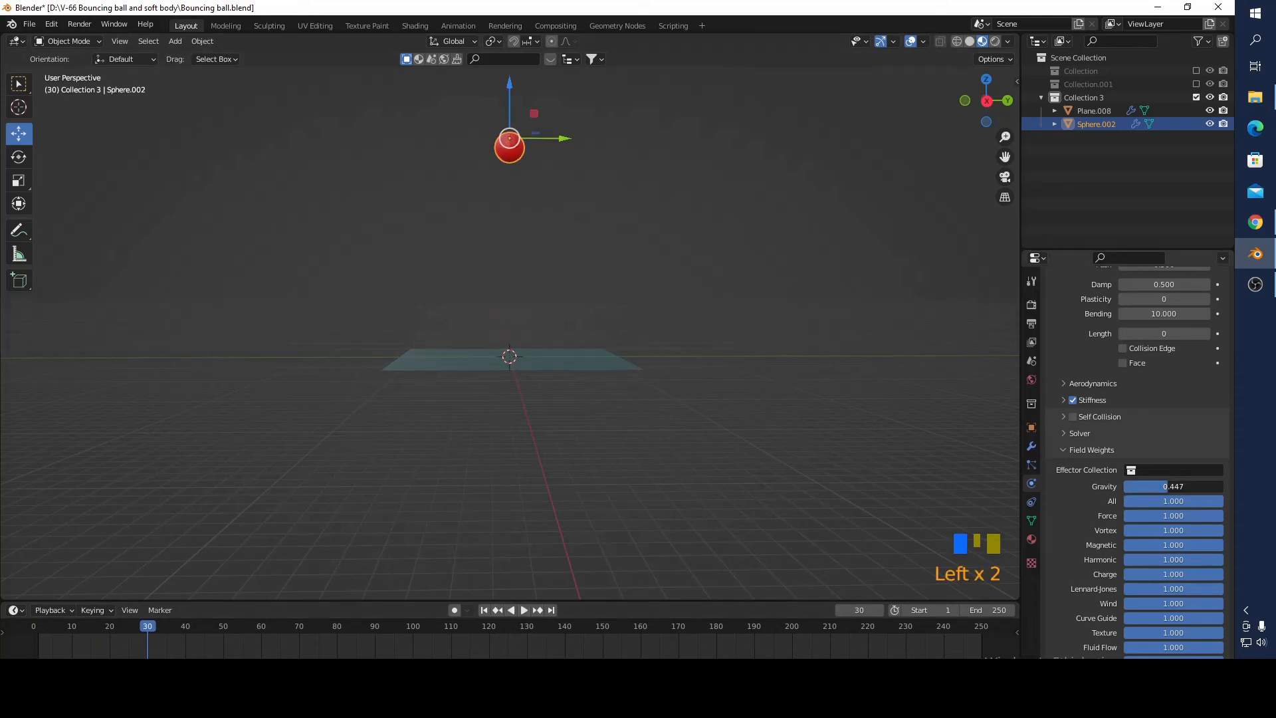
pyautogui.moveTo(1169, 486); pyautogui.dragTo(1171, 485)
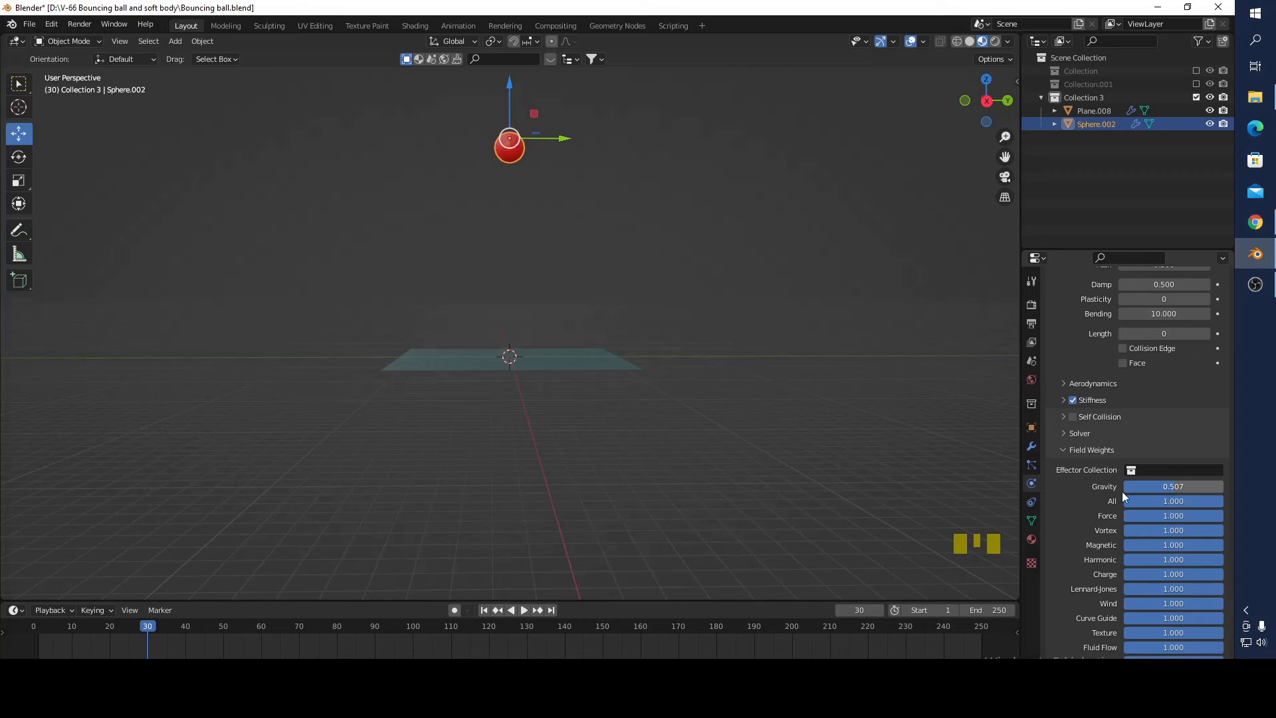
pyautogui.click(497, 612)
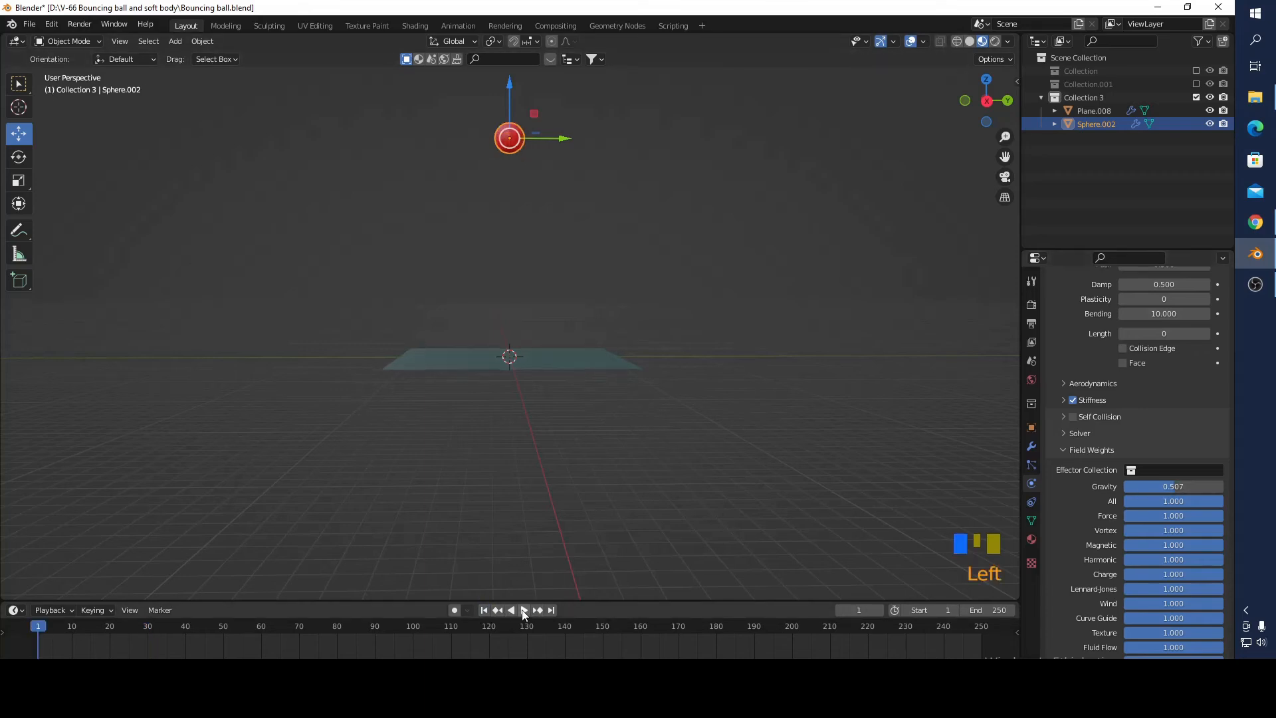
# Step: Play the sphere's drop with the adjusted gravity, pause it, and inspect the ball on the plane from a lower angle
pyautogui.click(523, 610)
pyautogui.scroll(6, 553, 257)
pyautogui.scroll(-5, 568, 267)
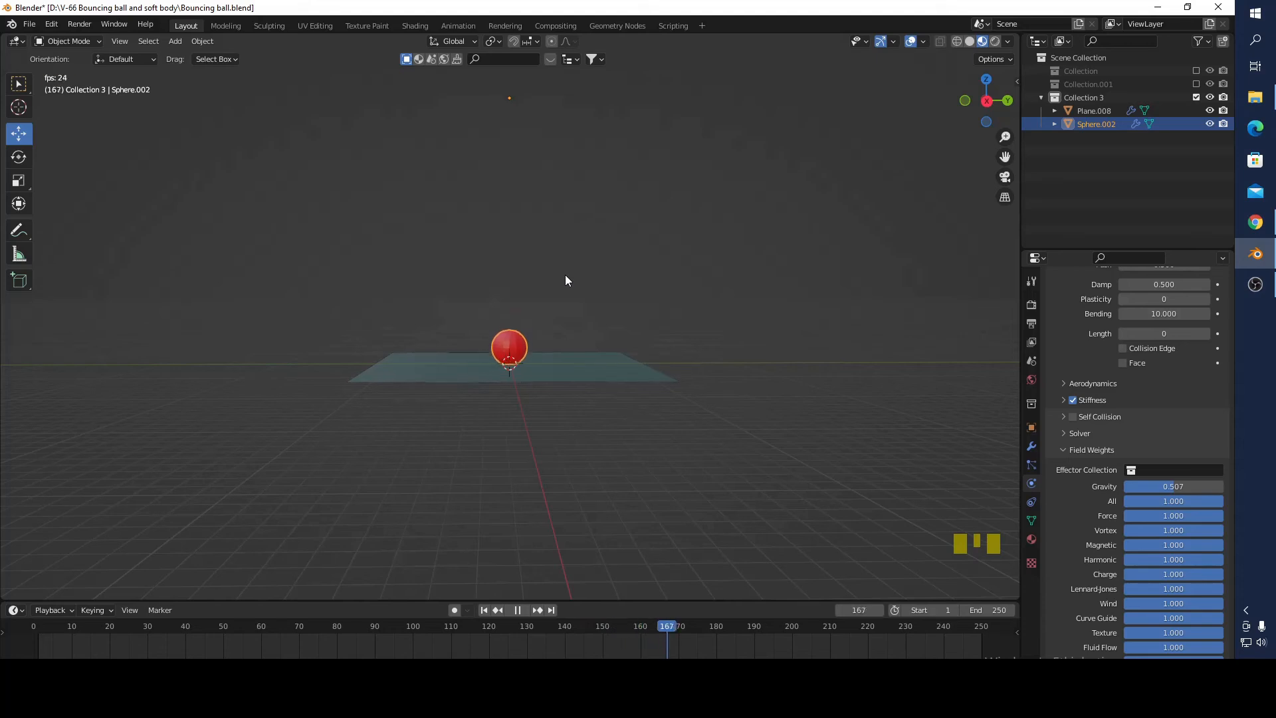
pyautogui.click(520, 608)
pyautogui.moveTo(581, 316); pyautogui.dragTo(583, 308, button='middle')
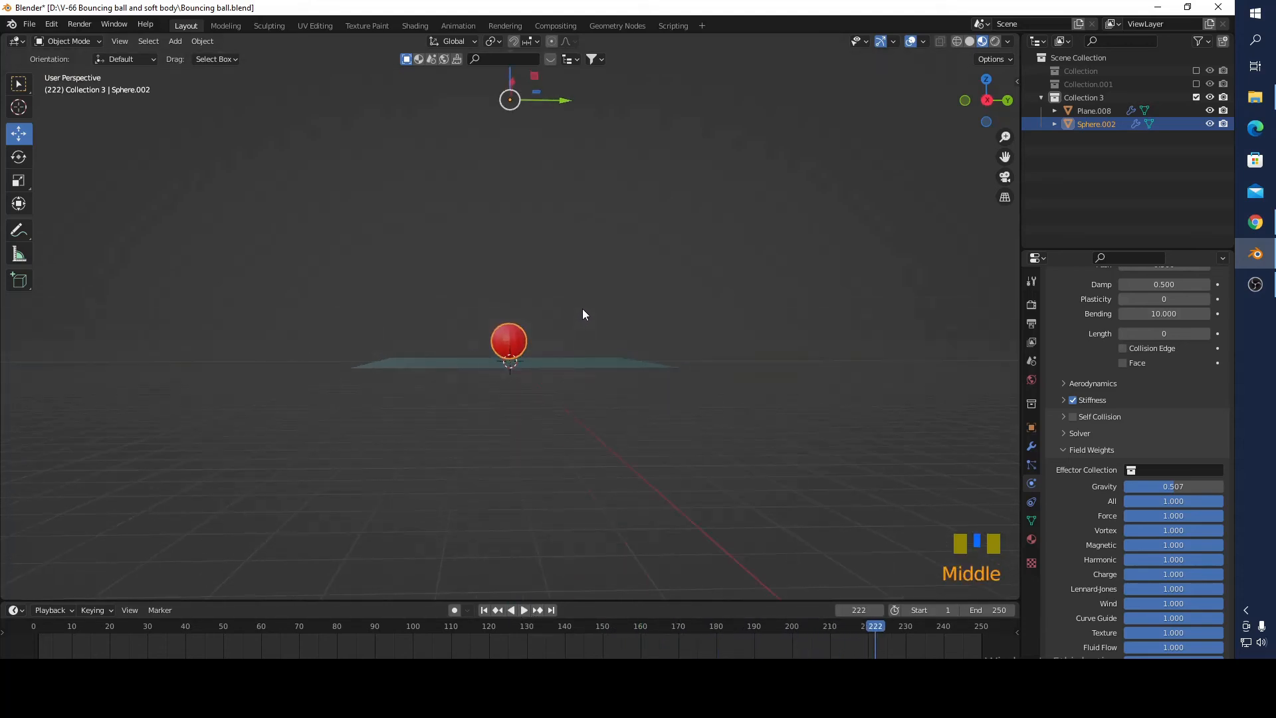
# Step: Return to the first frame and bake the sphere's soft body simulation
pyautogui.scroll(12, 1130, 433)
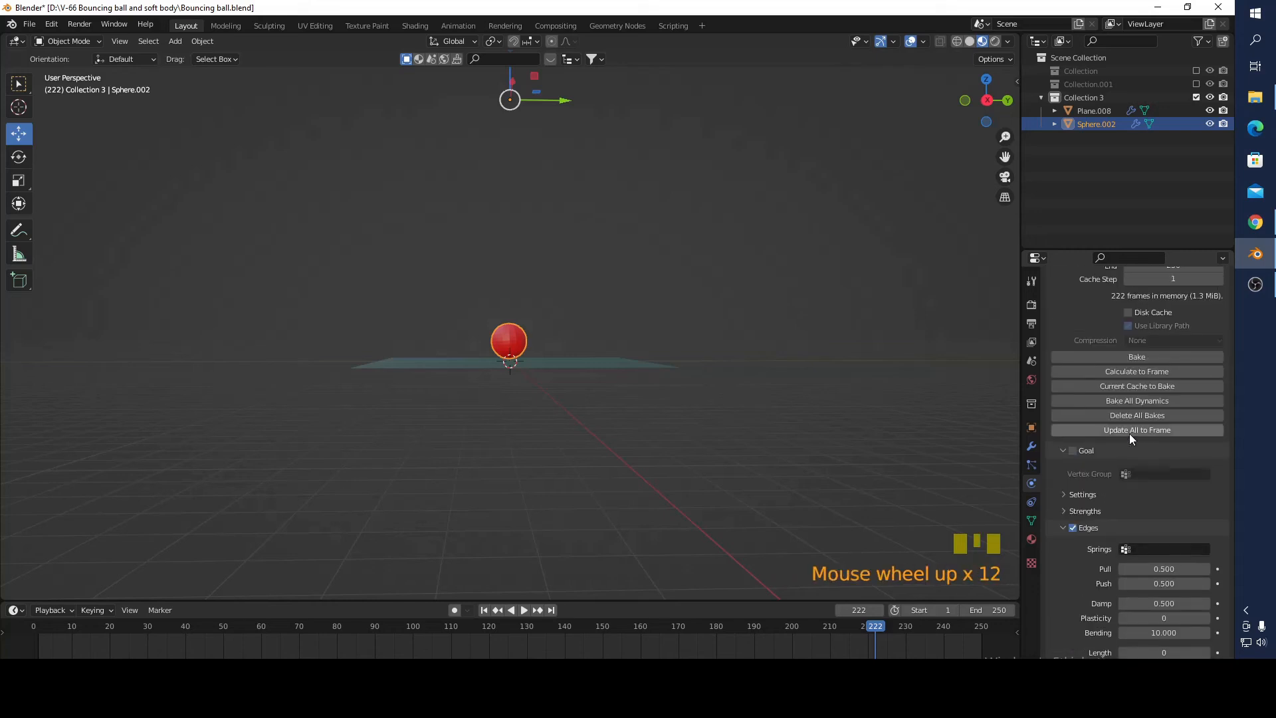
pyautogui.click(484, 610)
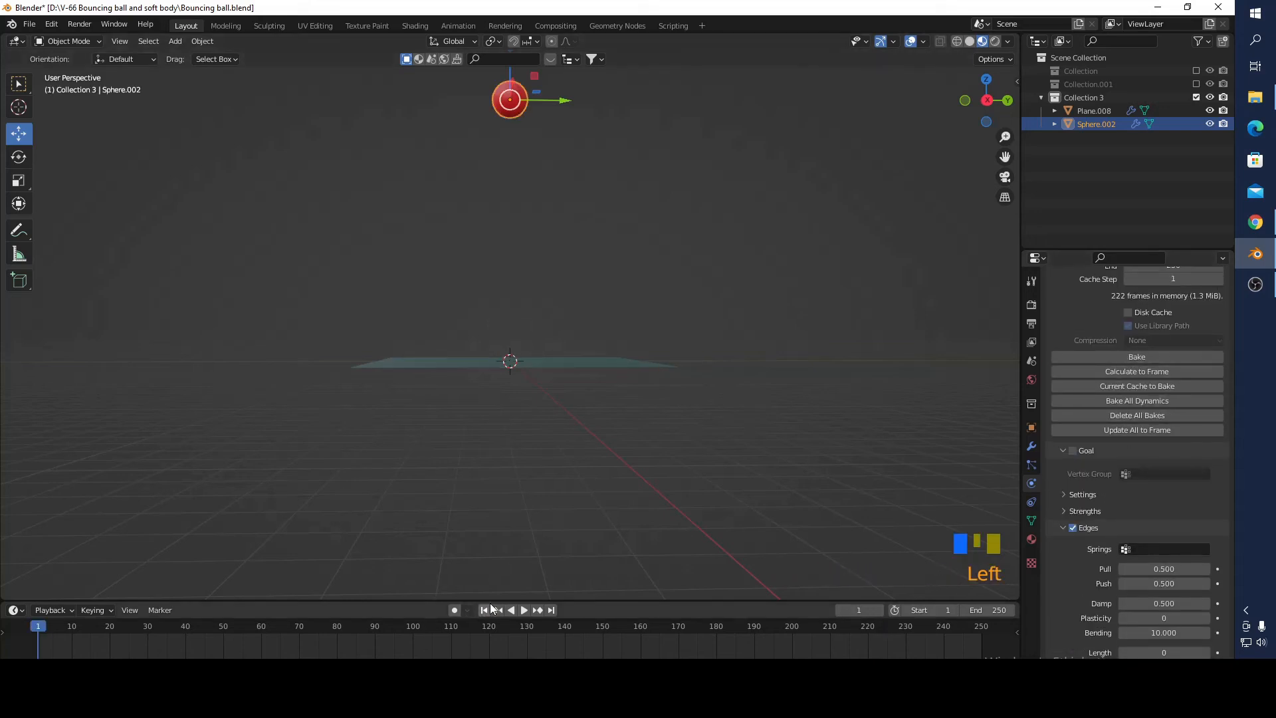
pyautogui.click(1144, 353)
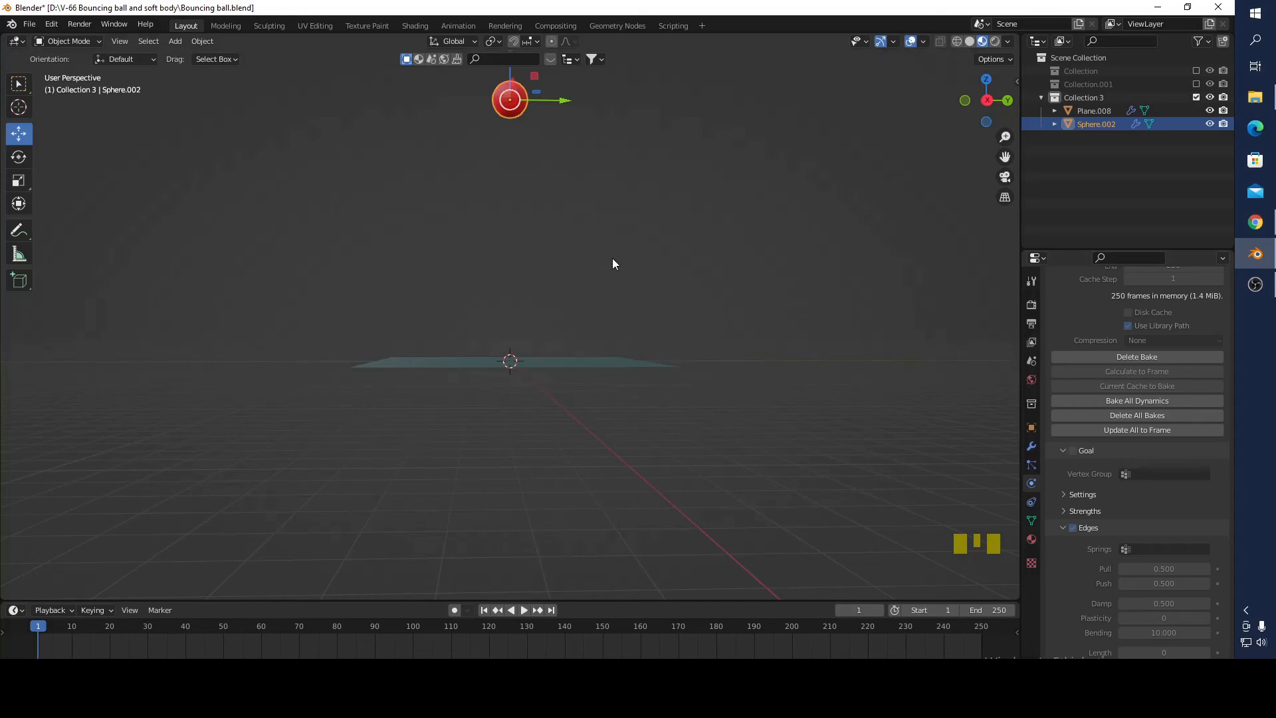
# Step: Add a Subdivision Surface modifier to the sphere after its Softbody modifier and shade the sphere smooth
pyautogui.keyDown('shift'); pyautogui.moveTo(701, 188); pyautogui.dragTo(719, 349, button='middle'); pyautogui.keyUp('shift')
pyautogui.scroll(4, 568, 296)
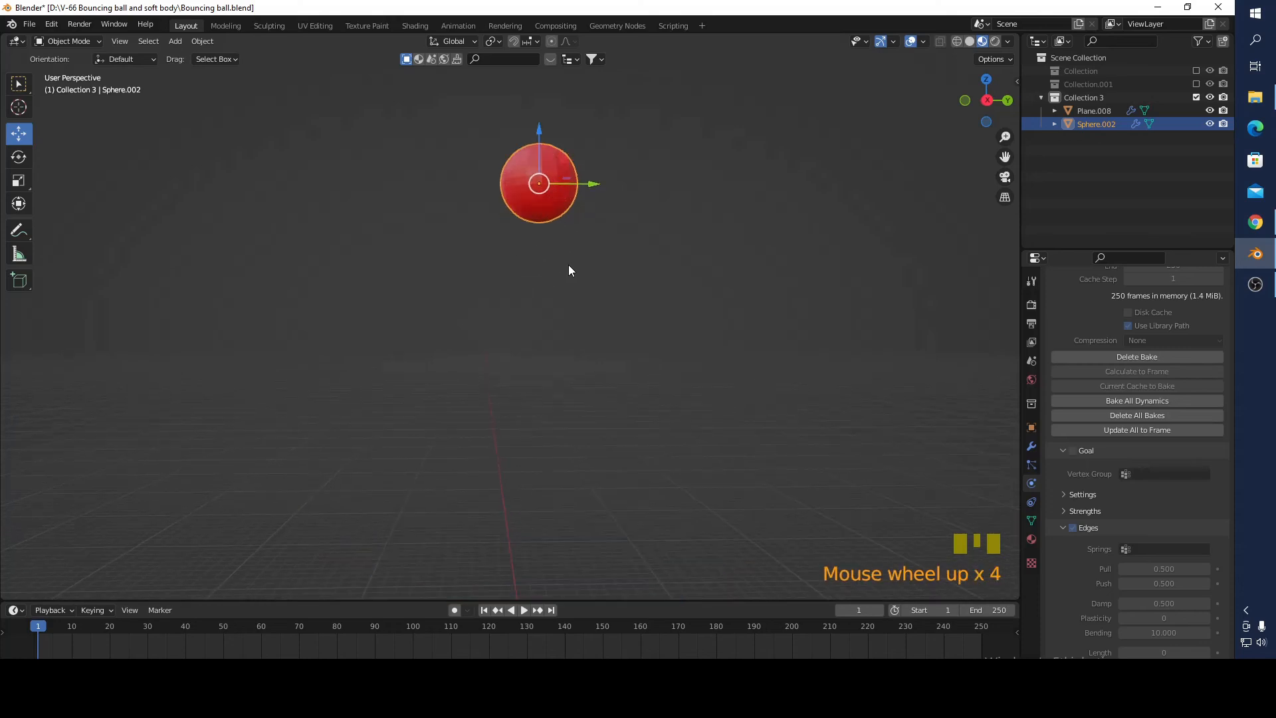
pyautogui.click(557, 204)
pyautogui.click(1032, 448)
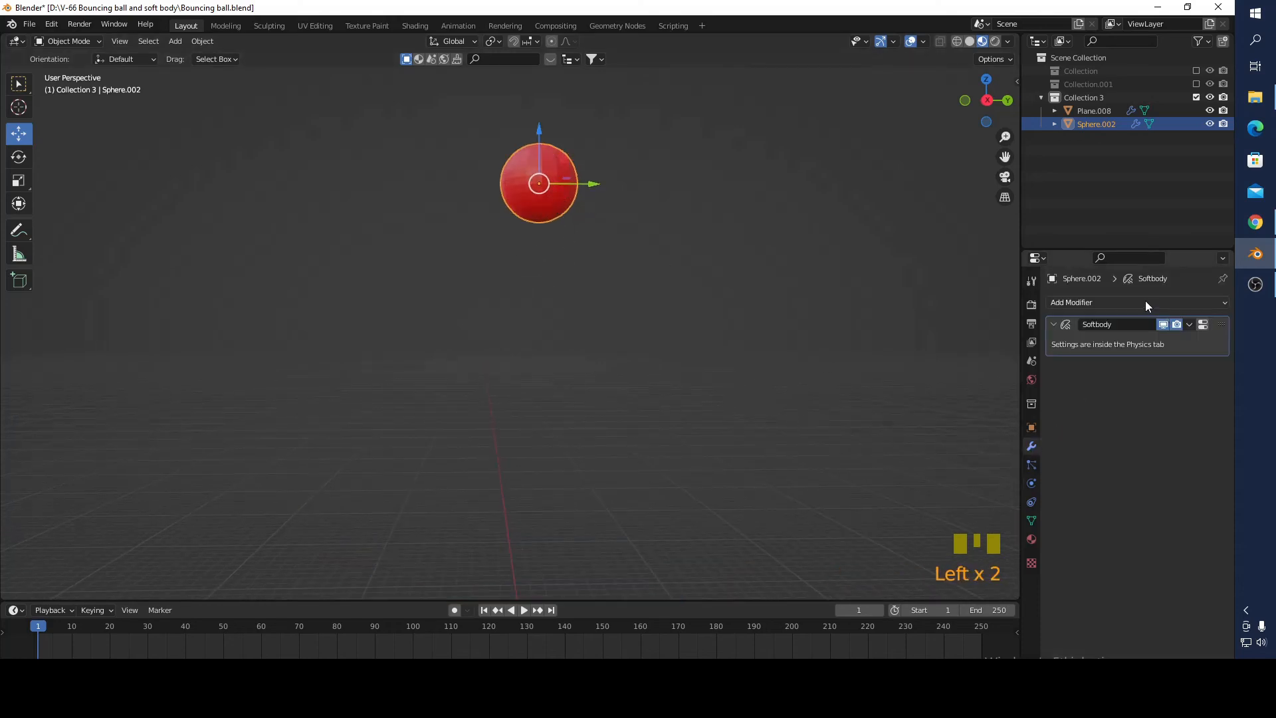
pyautogui.click(1146, 301)
pyautogui.click(979, 545)
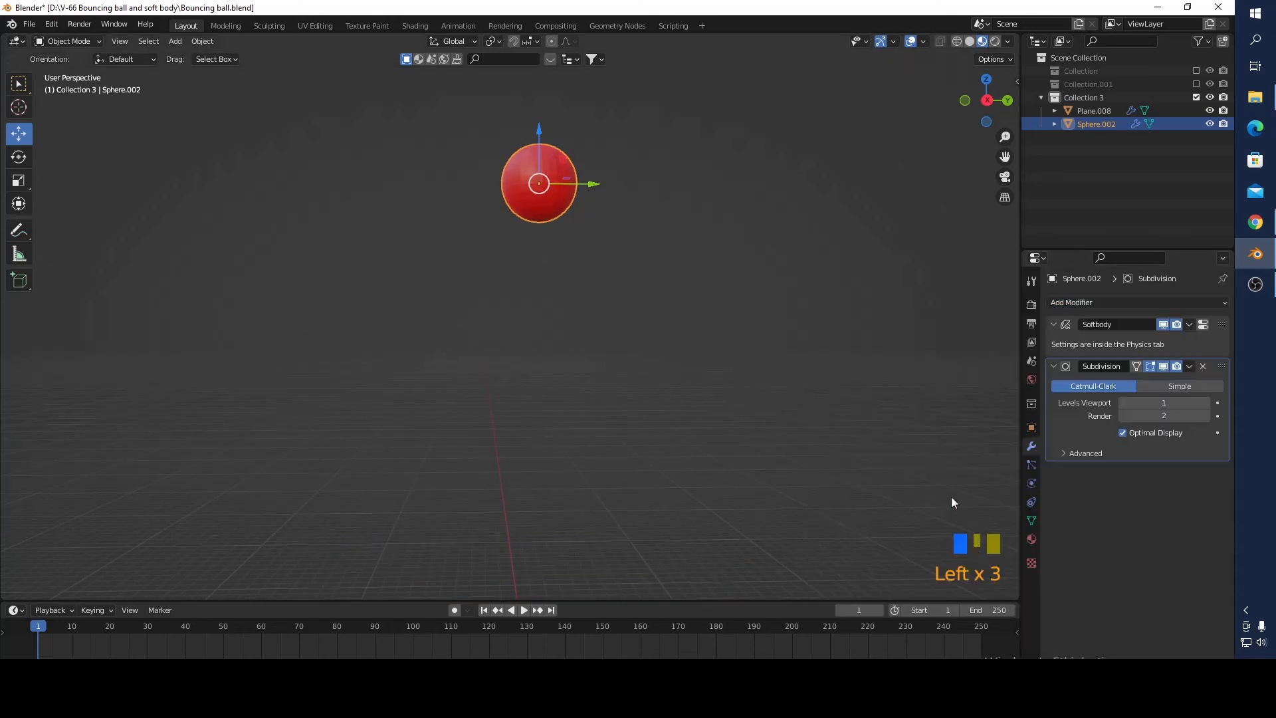
pyautogui.rightClick(542, 210)
pyautogui.click(542, 211)
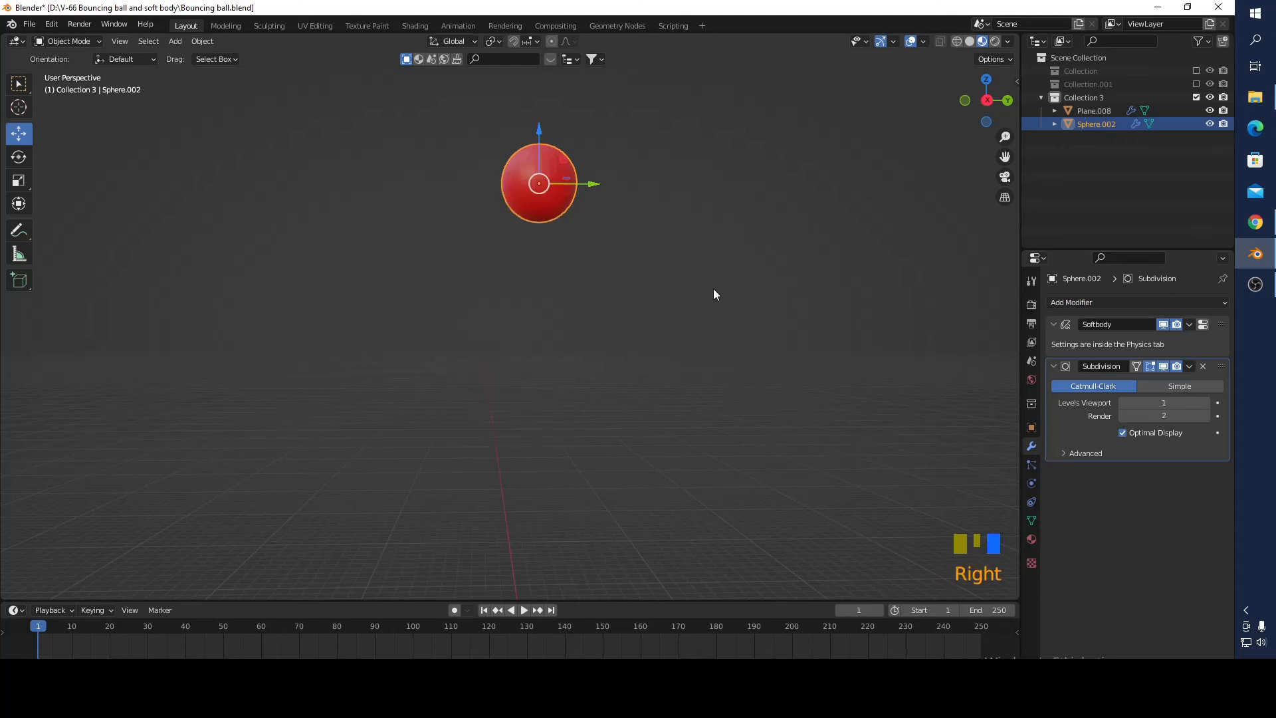
# Step: Play the baked drop of the smoothed sphere from the first frame, then pause it
pyautogui.scroll(-3, 714, 295)
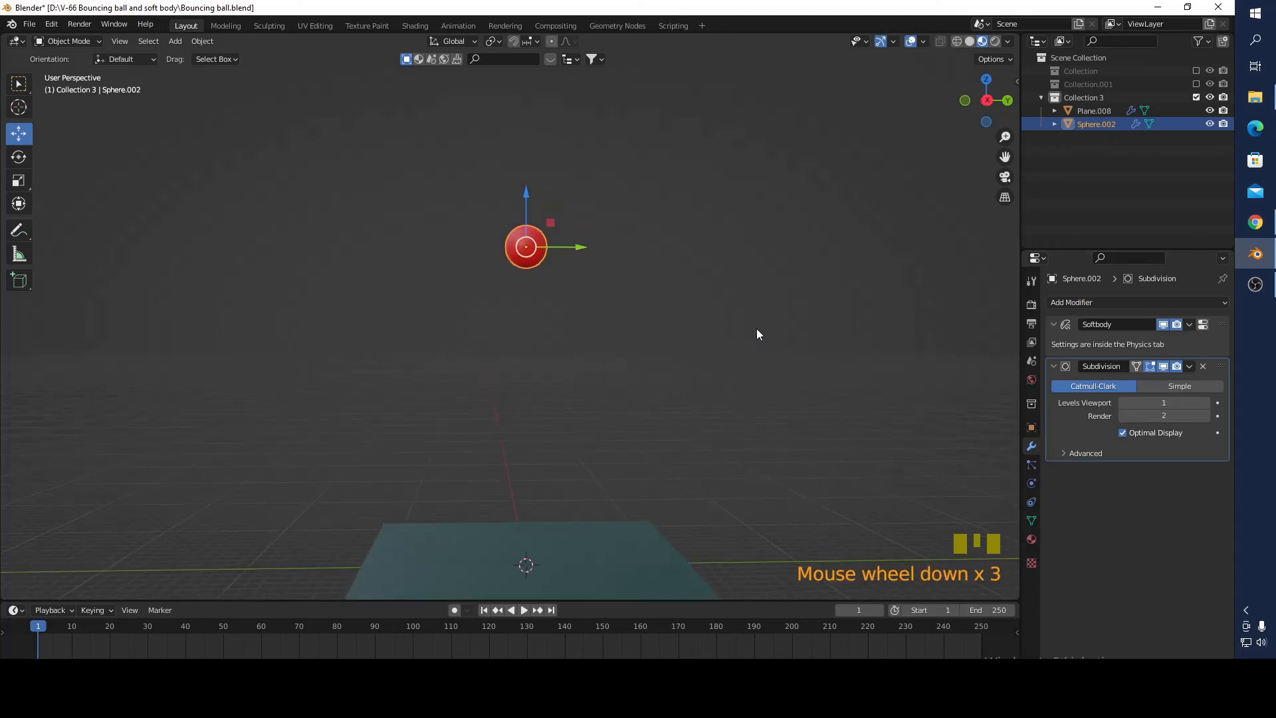
pyautogui.click(484, 610)
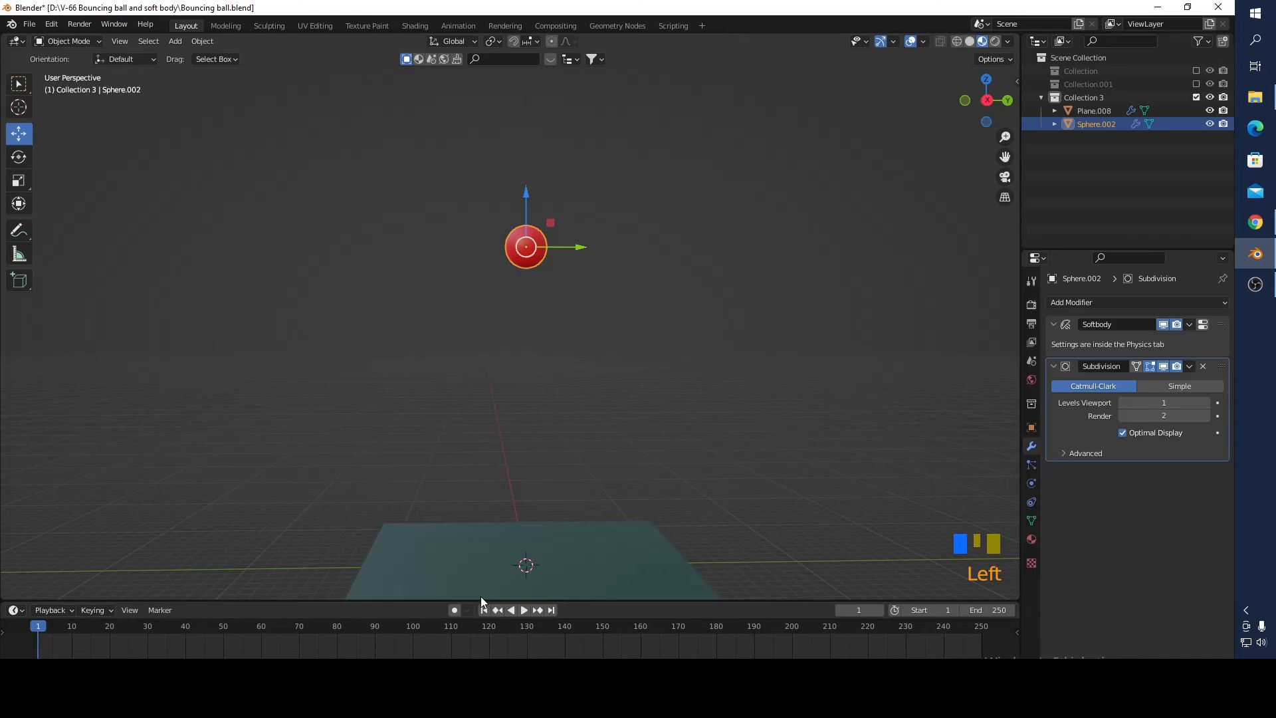
pyautogui.click(524, 611)
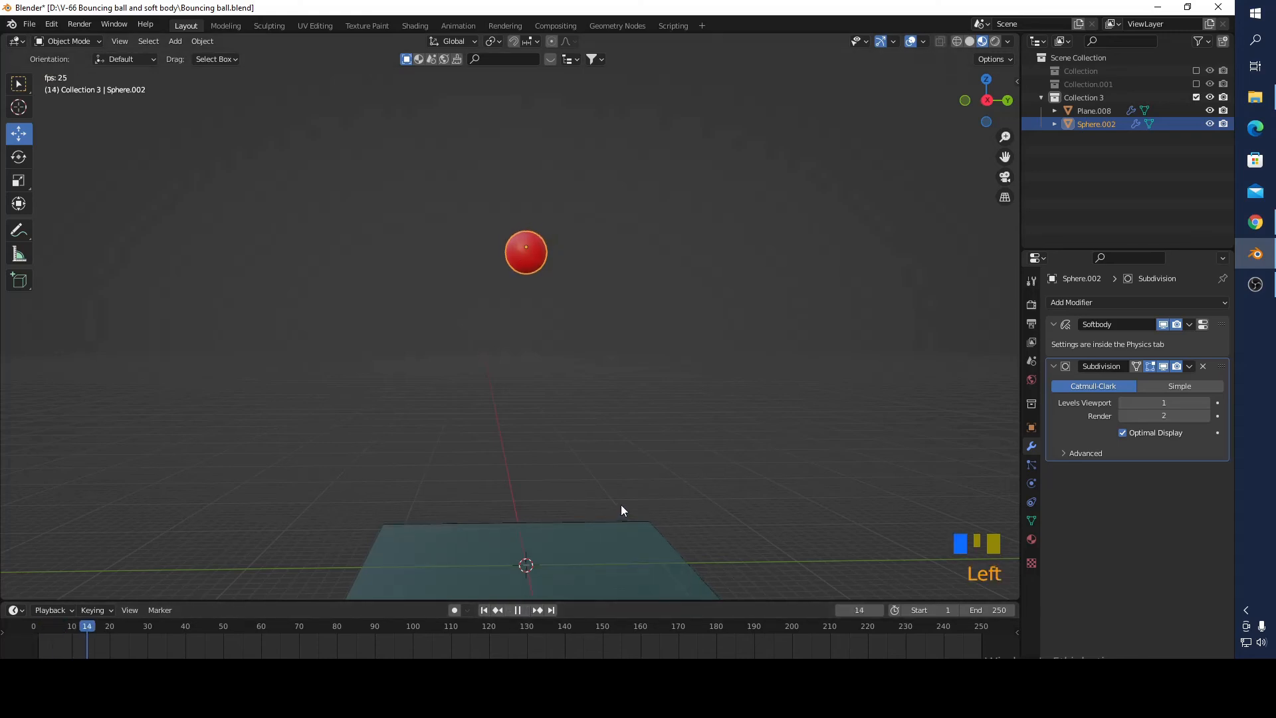
pyautogui.scroll(-3, 651, 473)
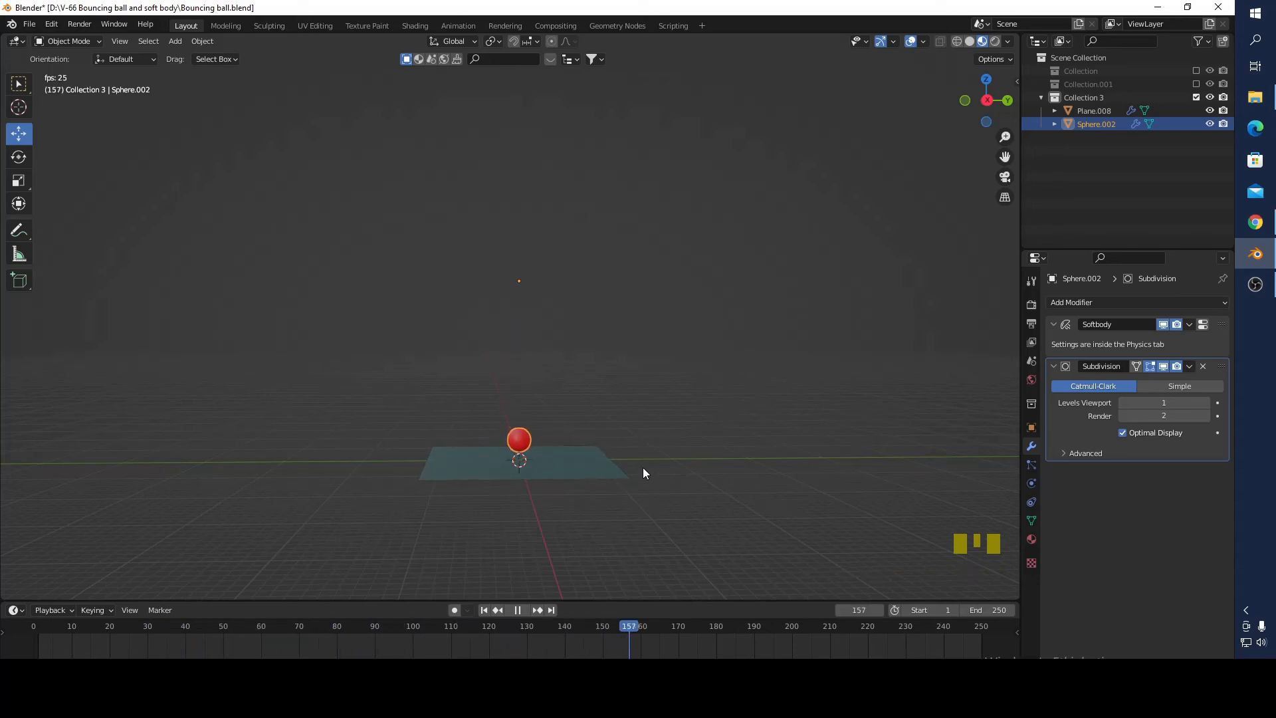
pyautogui.click(525, 610)
# Step: Exclude Collection 3 from the view layer, enable Collection.001, and bring its patterned cloth into view
pyautogui.click(1196, 97)
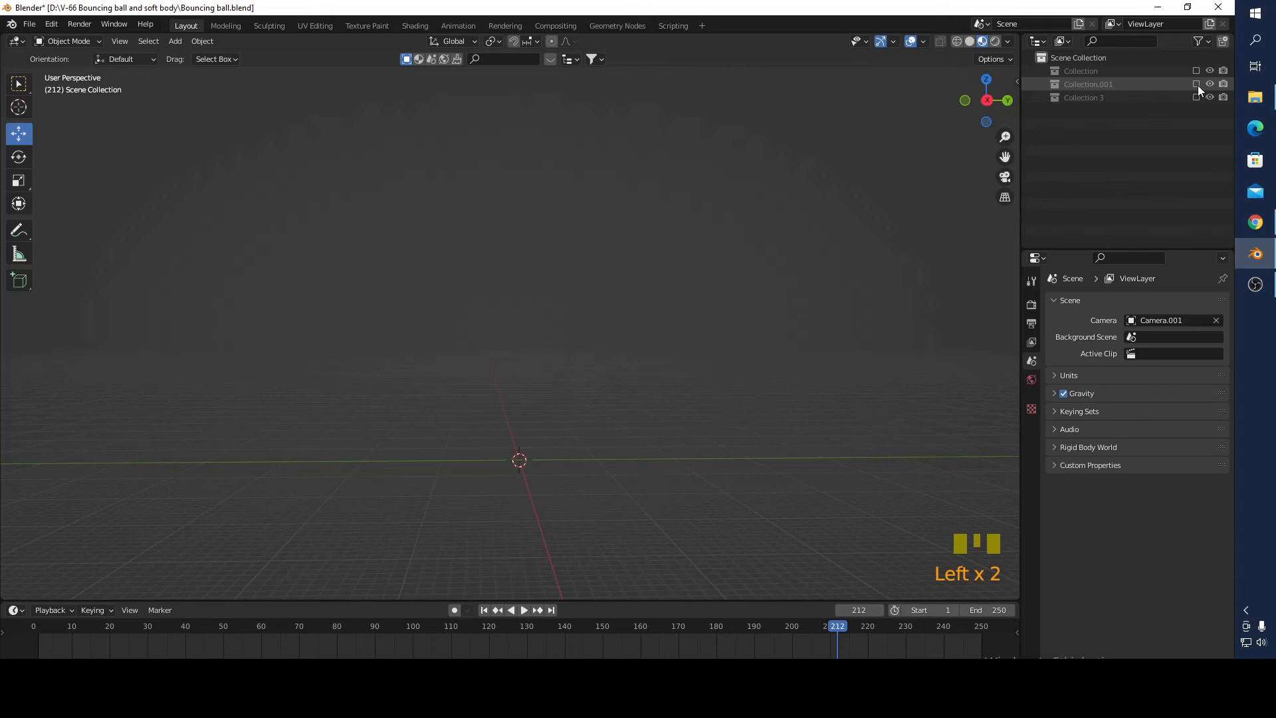
pyautogui.click(1197, 84)
pyautogui.scroll(5, 635, 501)
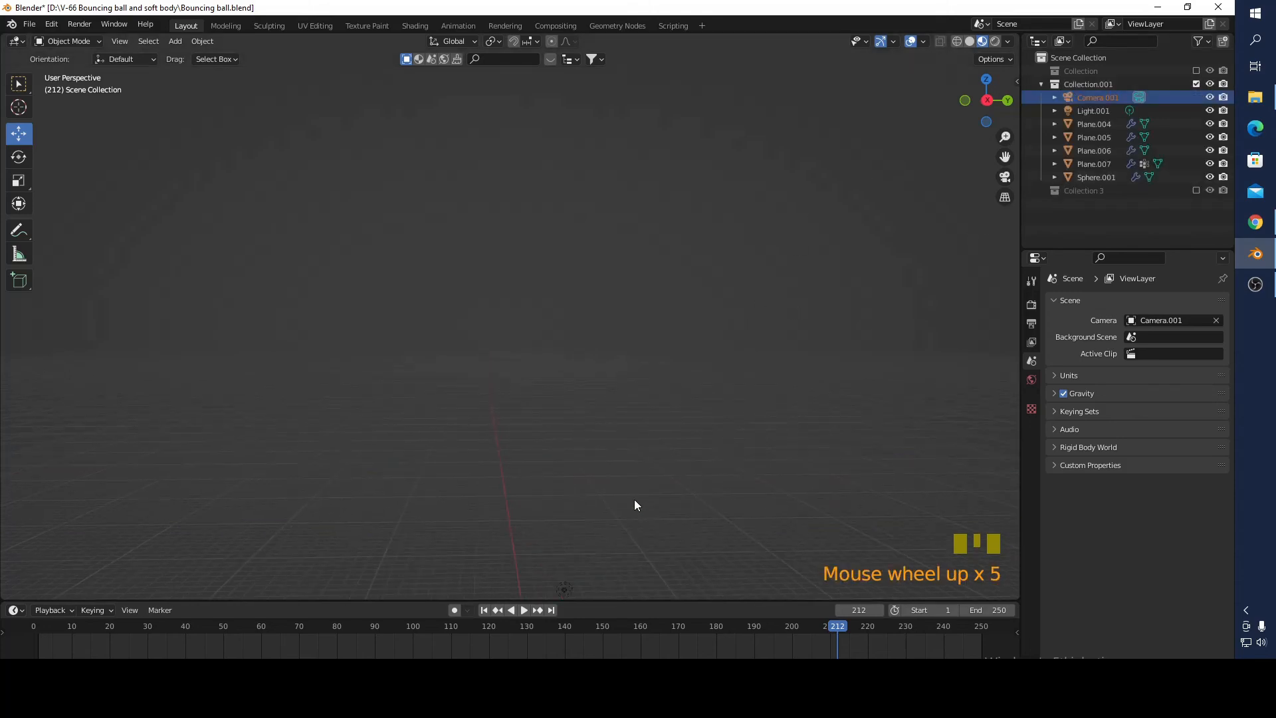
pyautogui.moveTo(743, 369); pyautogui.dragTo(728, 281, button='middle')
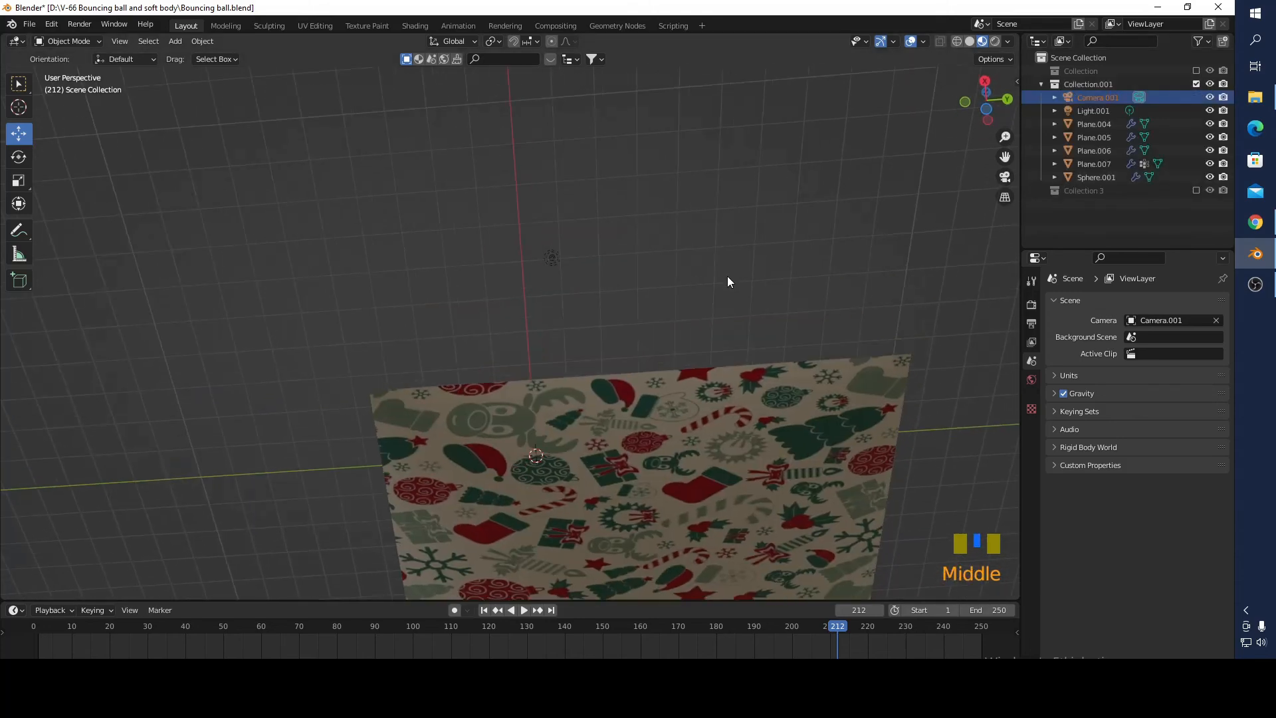
# Step: Play the Collection.001 animation from the first frame and examine the ball's bounce over the tilted boards onto the patterned cloth
pyautogui.press('KP_Decimal')
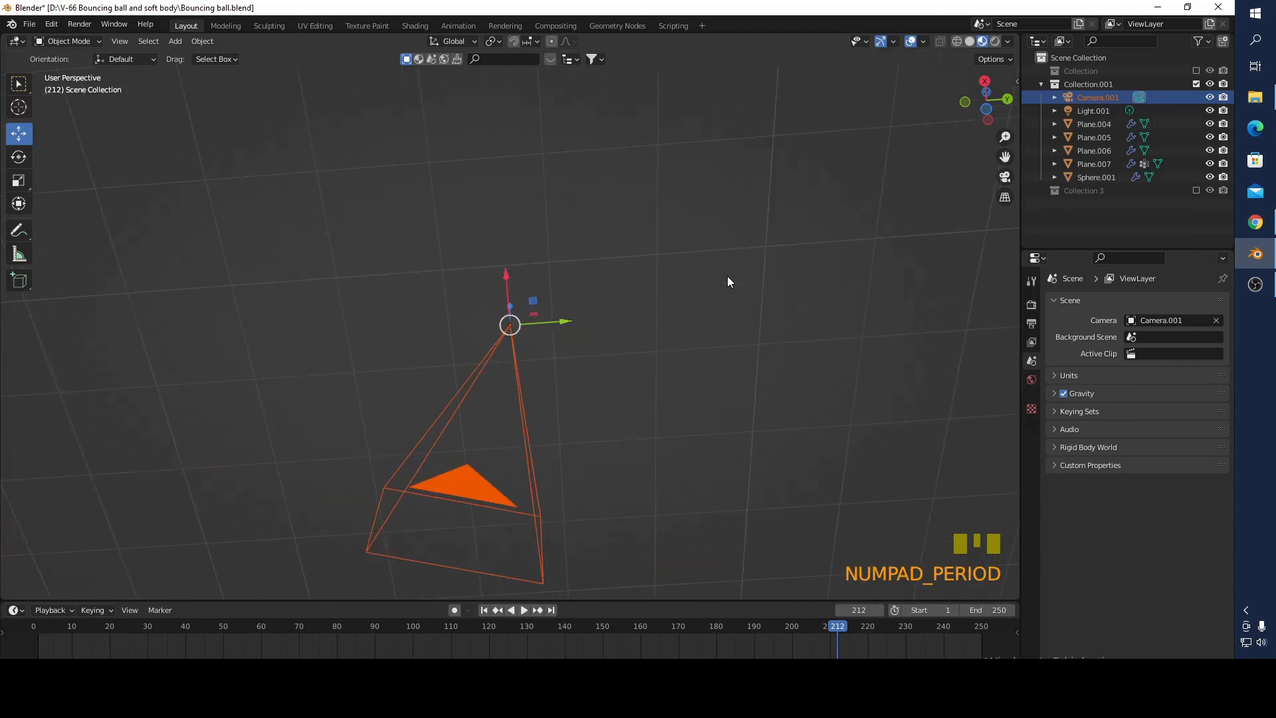
pyautogui.scroll(-5, 590, 400)
pyautogui.scroll(-5, 593, 400)
pyautogui.moveTo(593, 397); pyautogui.dragTo(679, 376, button='middle')
pyautogui.scroll(5, 699, 371)
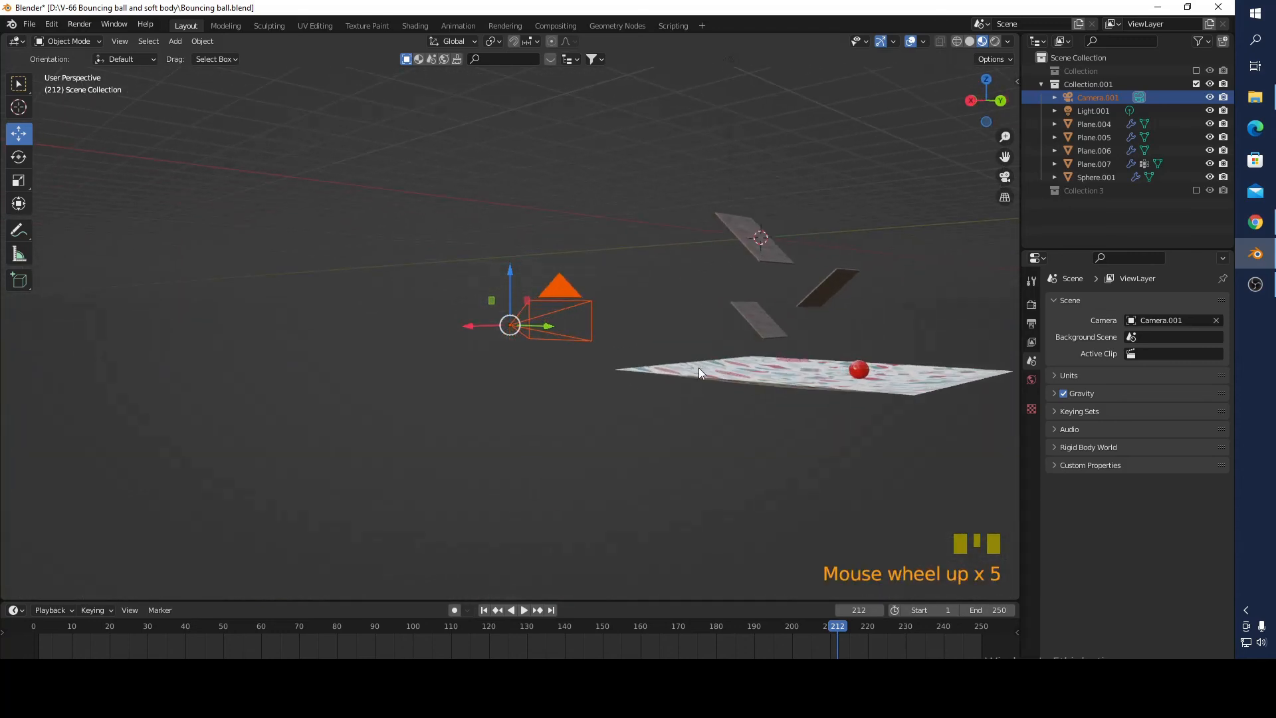
pyautogui.click(485, 612)
pyautogui.click(525, 610)
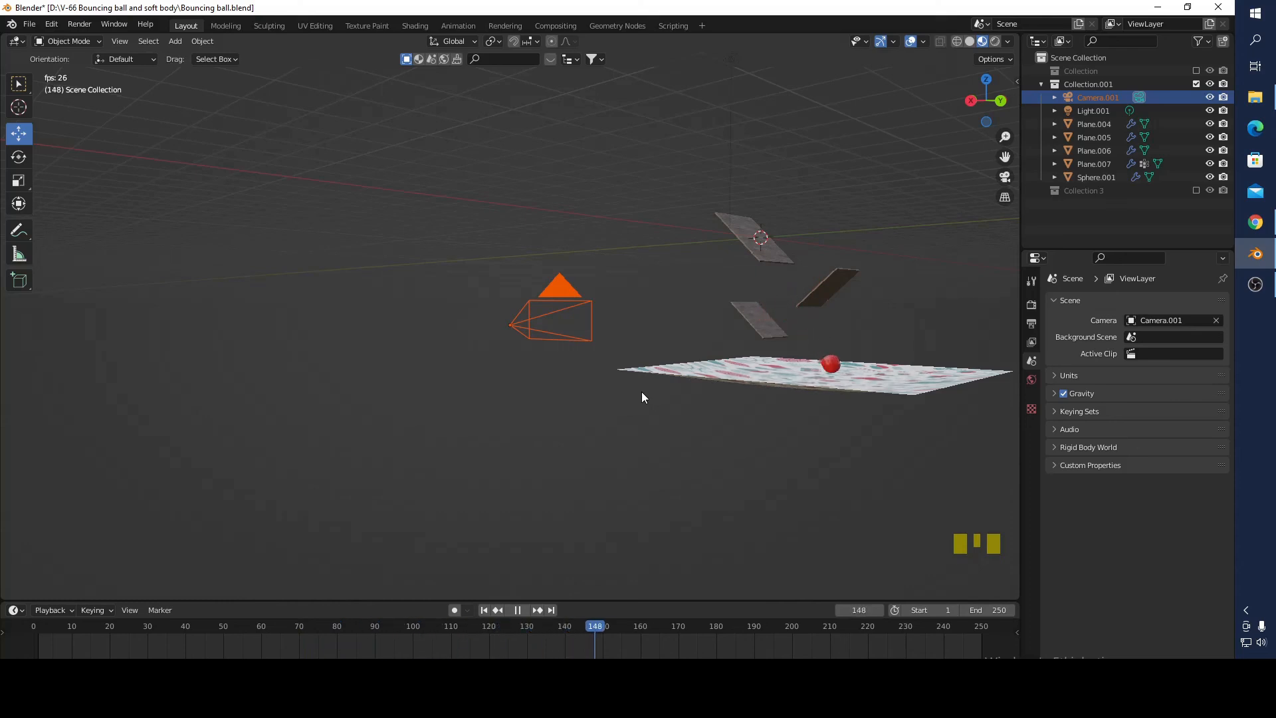
pyautogui.moveTo(641, 395); pyautogui.dragTo(664, 443, button='middle')
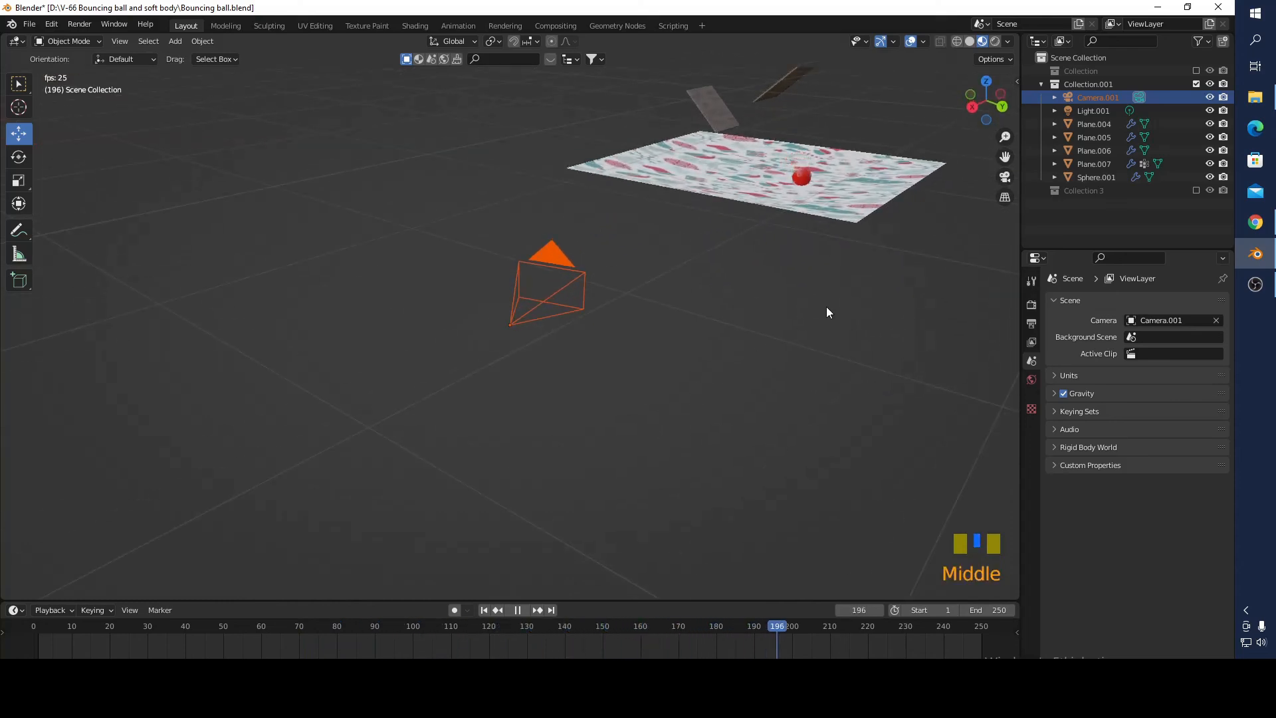
pyautogui.keyDown('shift'); pyautogui.moveTo(787, 305); pyautogui.dragTo(652, 565, button='middle'); pyautogui.keyUp('shift')
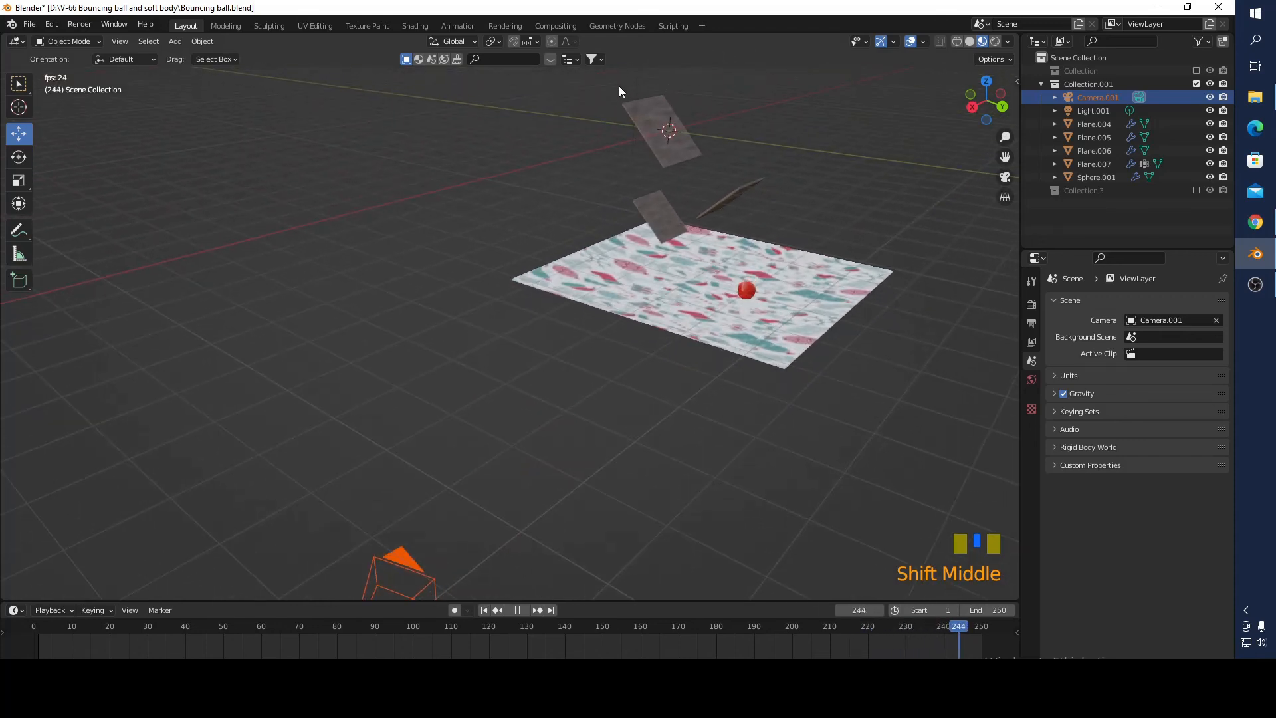
pyautogui.keyDown('shift'); pyautogui.moveTo(827, 211); pyautogui.dragTo(719, 389, button='middle'); pyautogui.keyUp('shift')
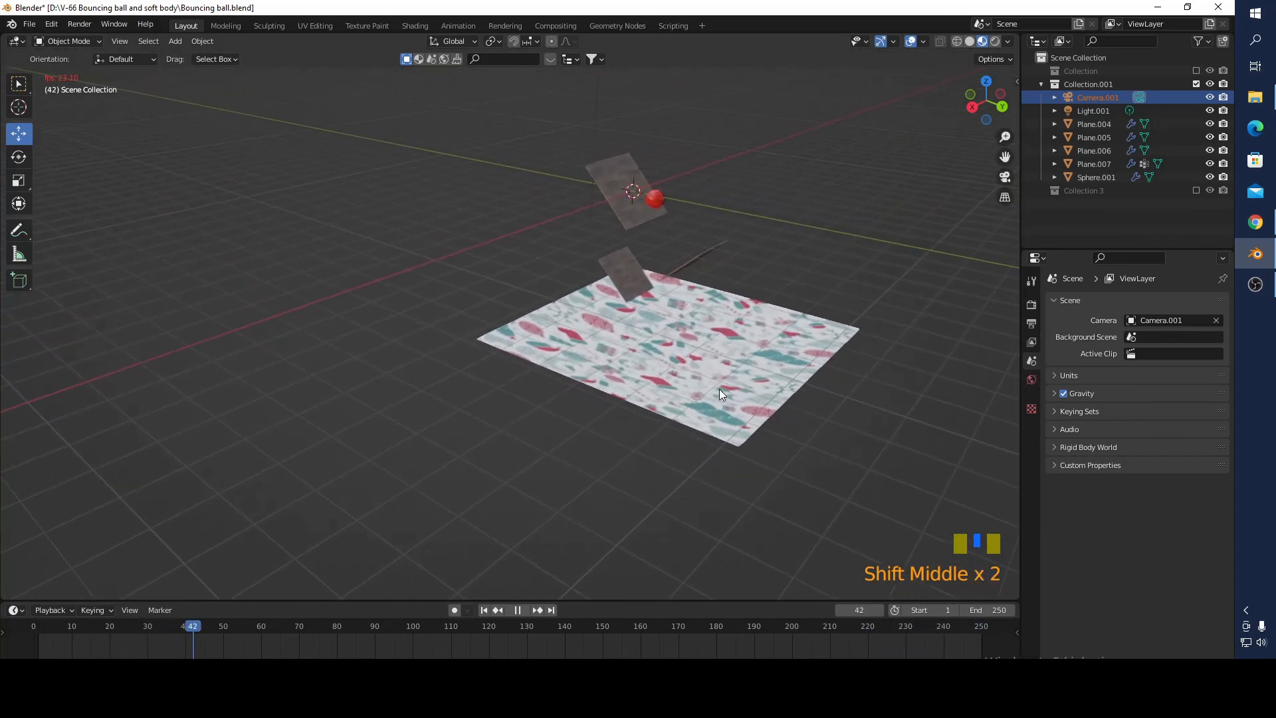